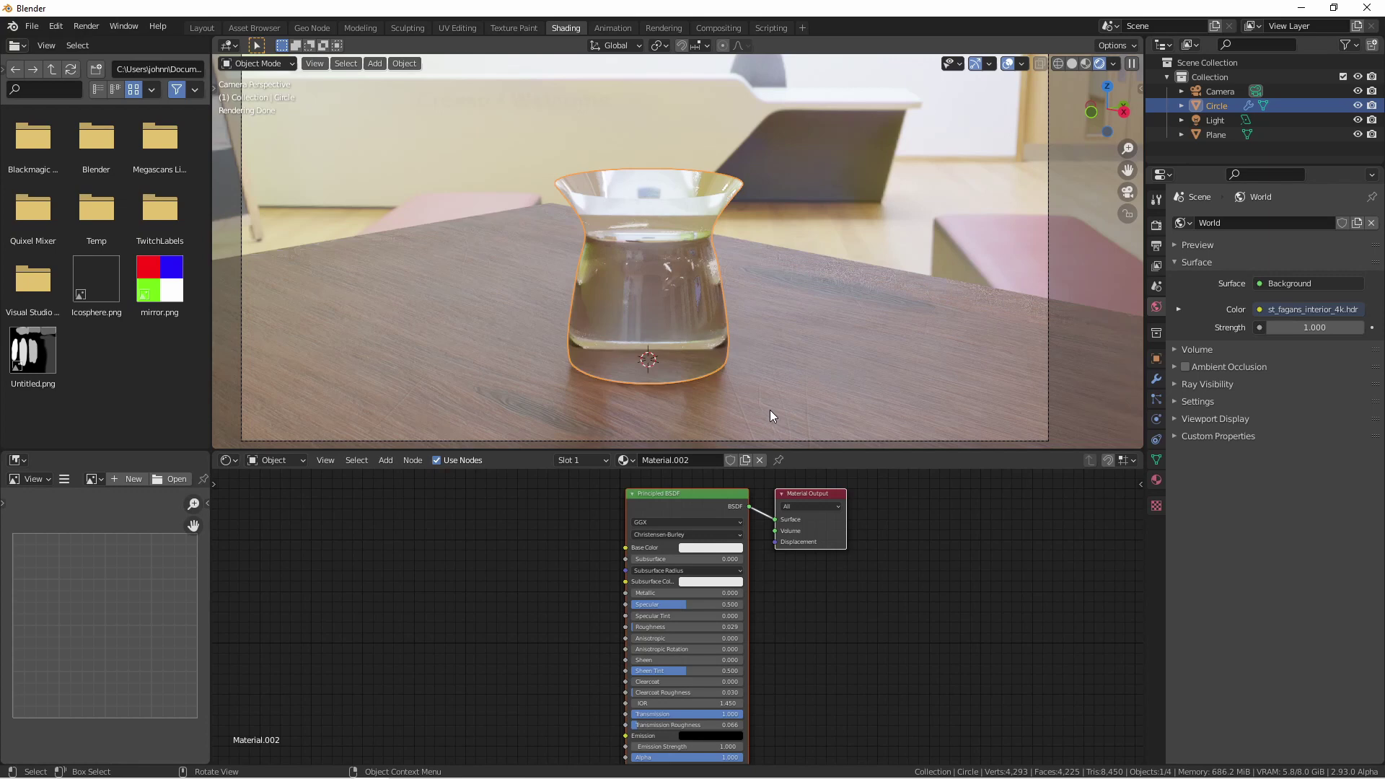
Step: Switch the viewport to solid shading and add a Solidify modifier to the glass vase
{"action": "left_click", "coordinate": [837, 223]}
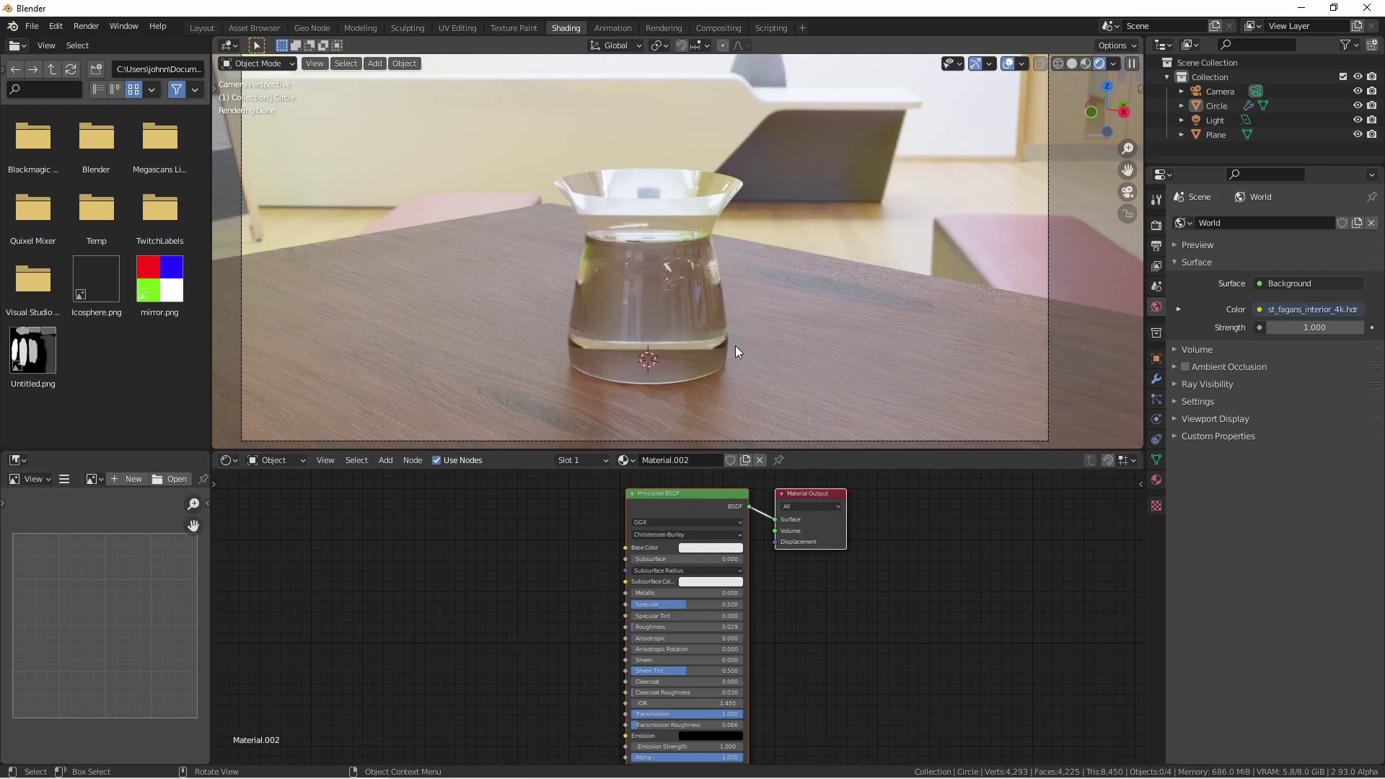
{"action": "left_click", "coordinate": [1069, 63]}
{"action": "middle_click_drag", "start_coordinate": [721, 274], "coordinate": [739, 248]}
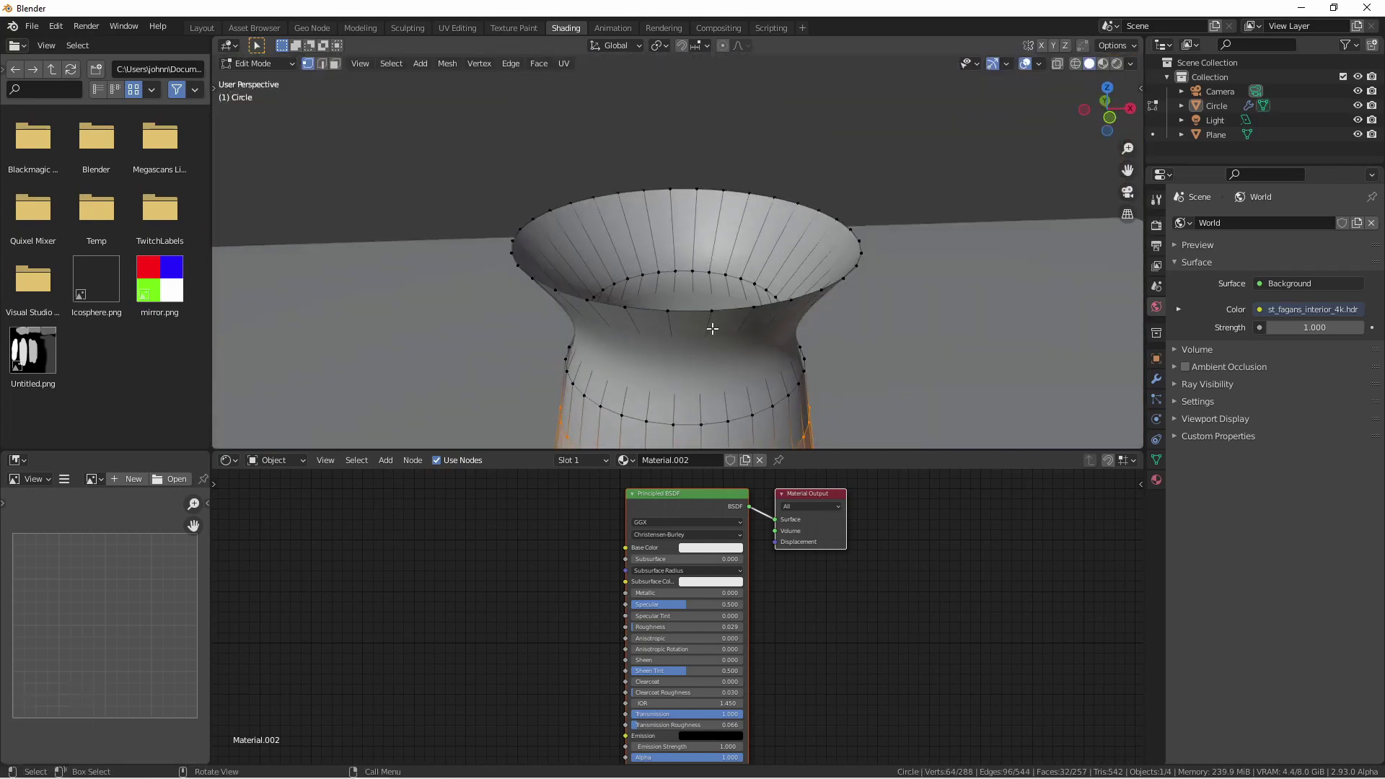
{"action": "middle_click_drag", "start_coordinate": [709, 332], "coordinate": [650, 267], "text": "shift"}
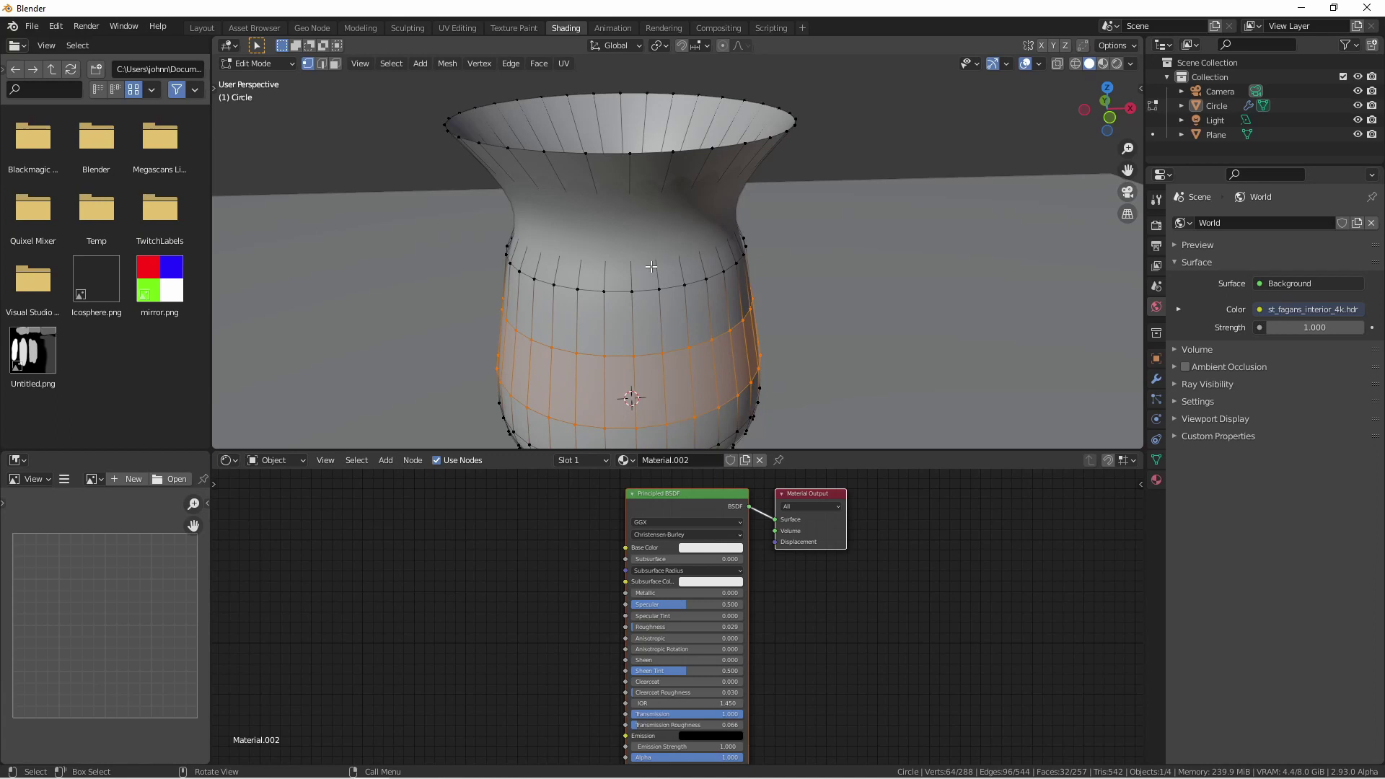
{"action": "key", "text": "Tab"}
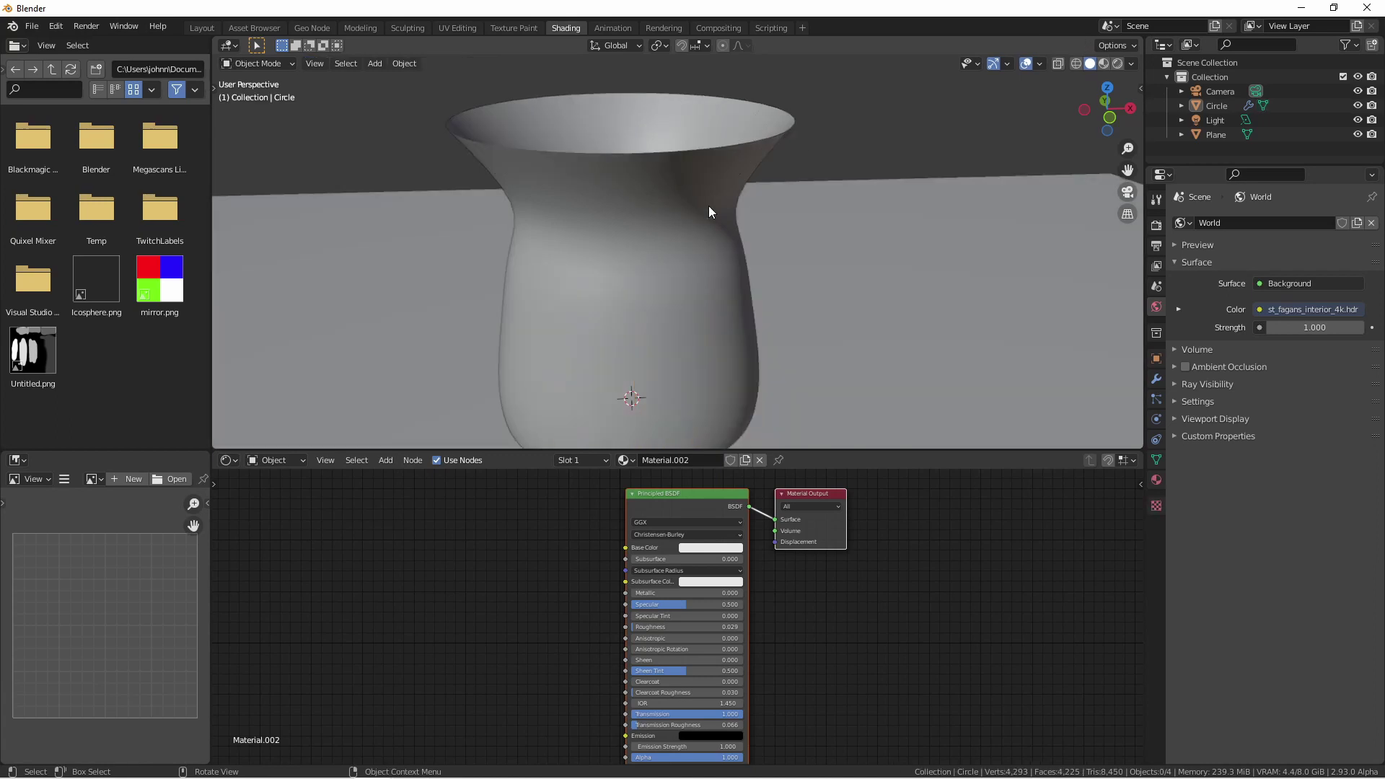
{"action": "left_click", "coordinate": [727, 176]}
{"action": "left_click", "coordinate": [1156, 378]}
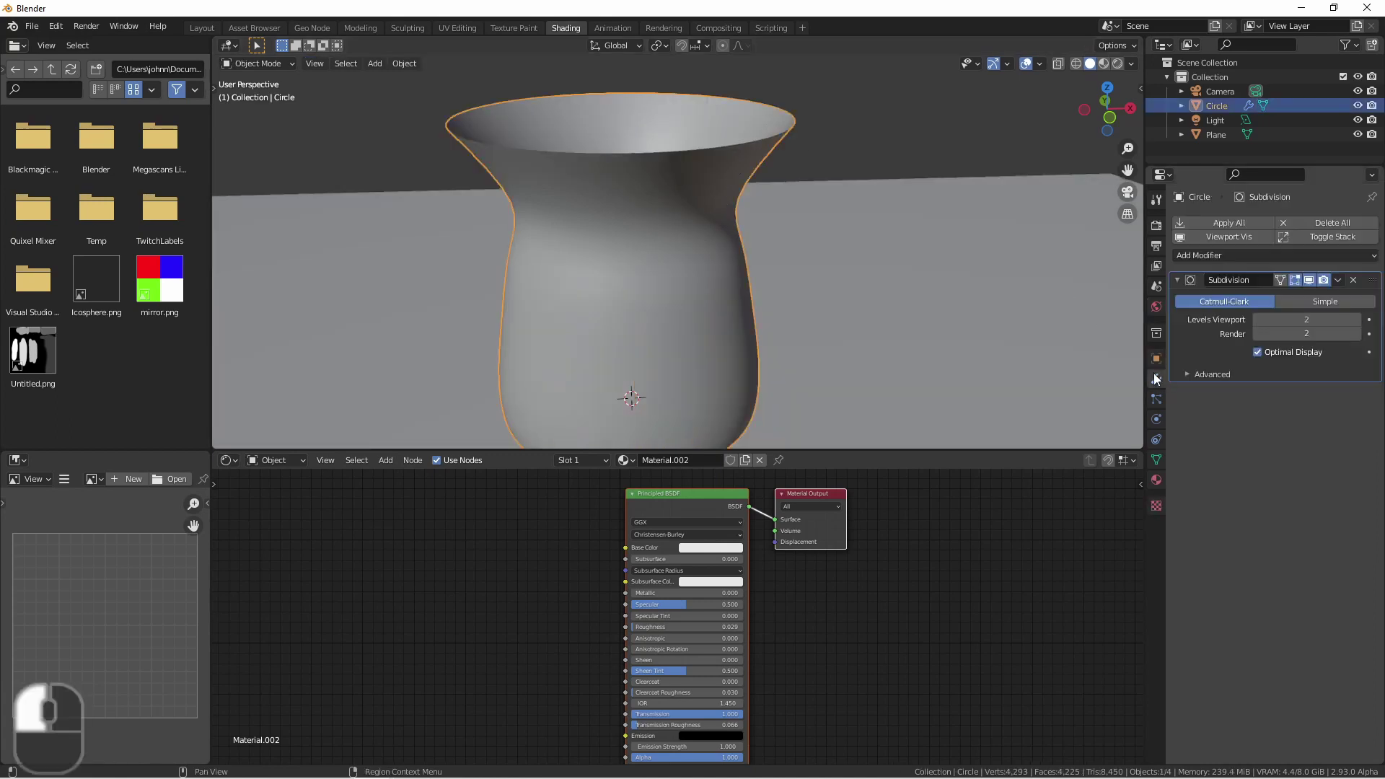
{"action": "left_click", "coordinate": [1228, 255]}
{"action": "left_click", "coordinate": [1147, 502]}
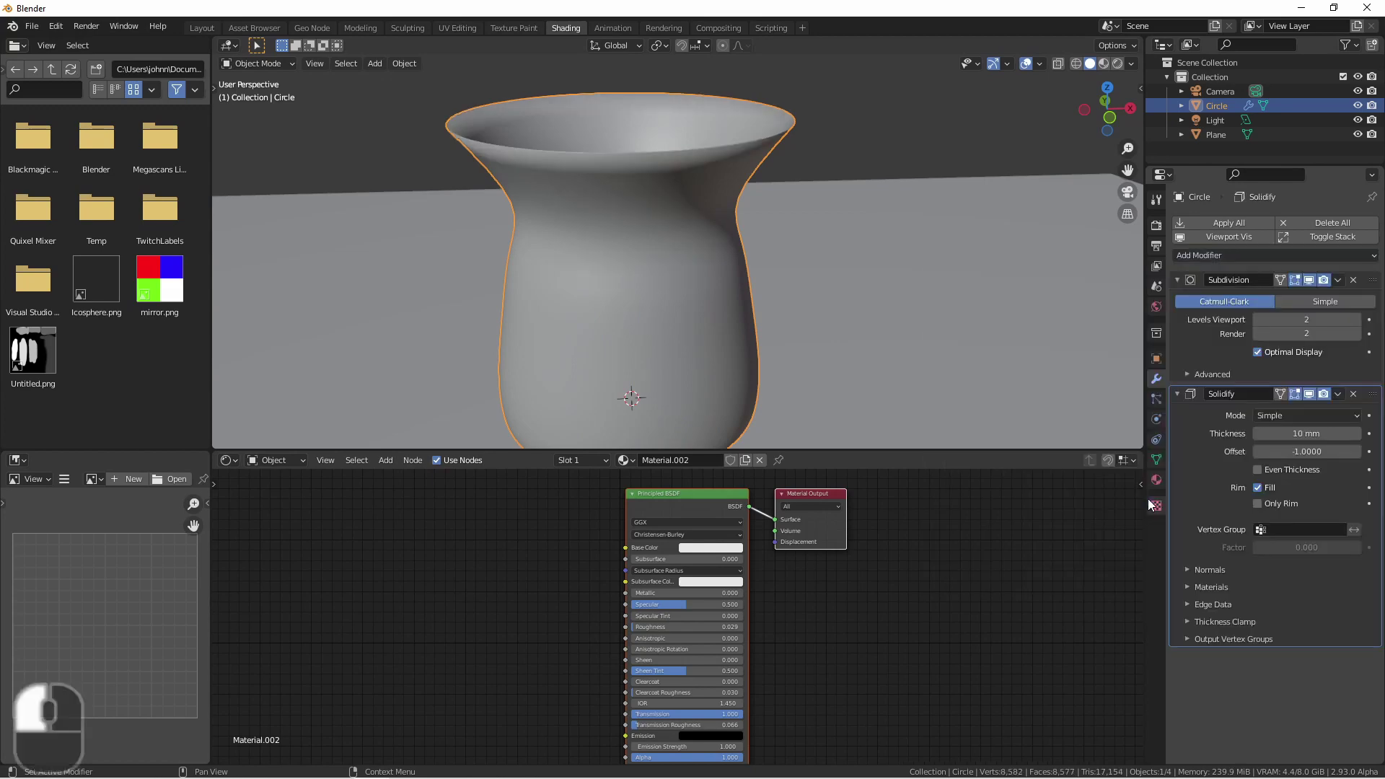
Step: Show the object's dimensions, set the Solidify thickness to 5 mm and preview the vase in rendered shading
{"action": "key", "text": "n"}
{"action": "middle_click_drag", "start_coordinate": [685, 231], "coordinate": [661, 176]}
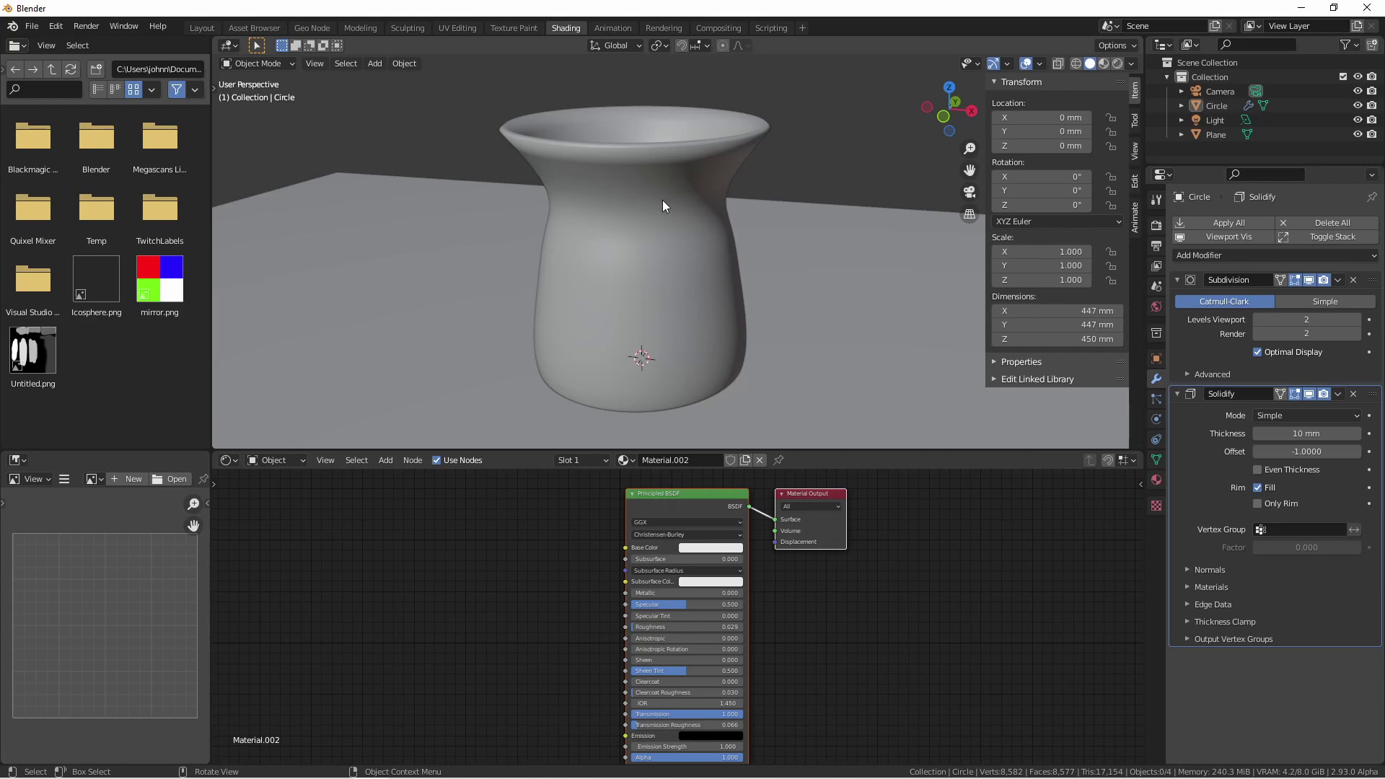
{"action": "left_click", "coordinate": [1306, 435]}
{"action": "type", "text": "5mm"}
{"action": "key", "text": "Return"}
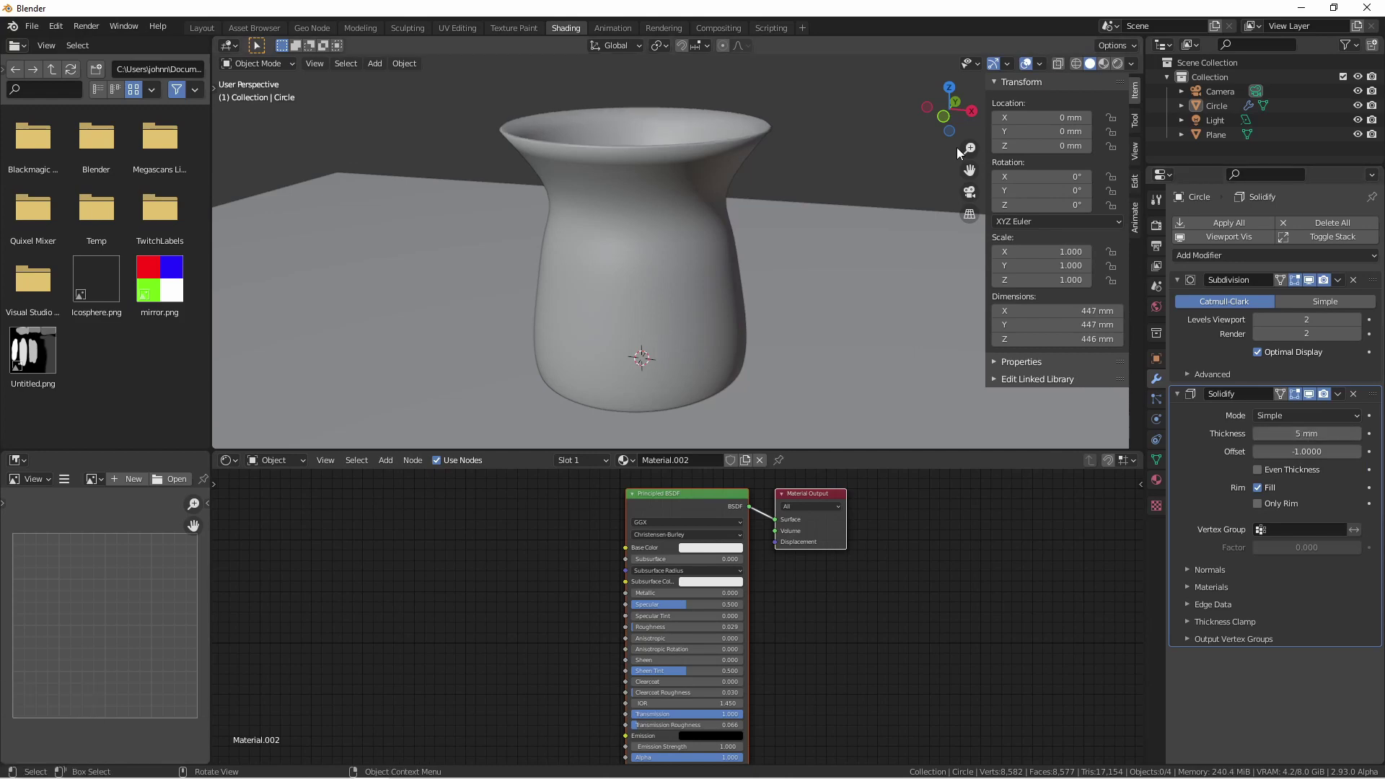
{"action": "left_click", "coordinate": [1118, 64]}
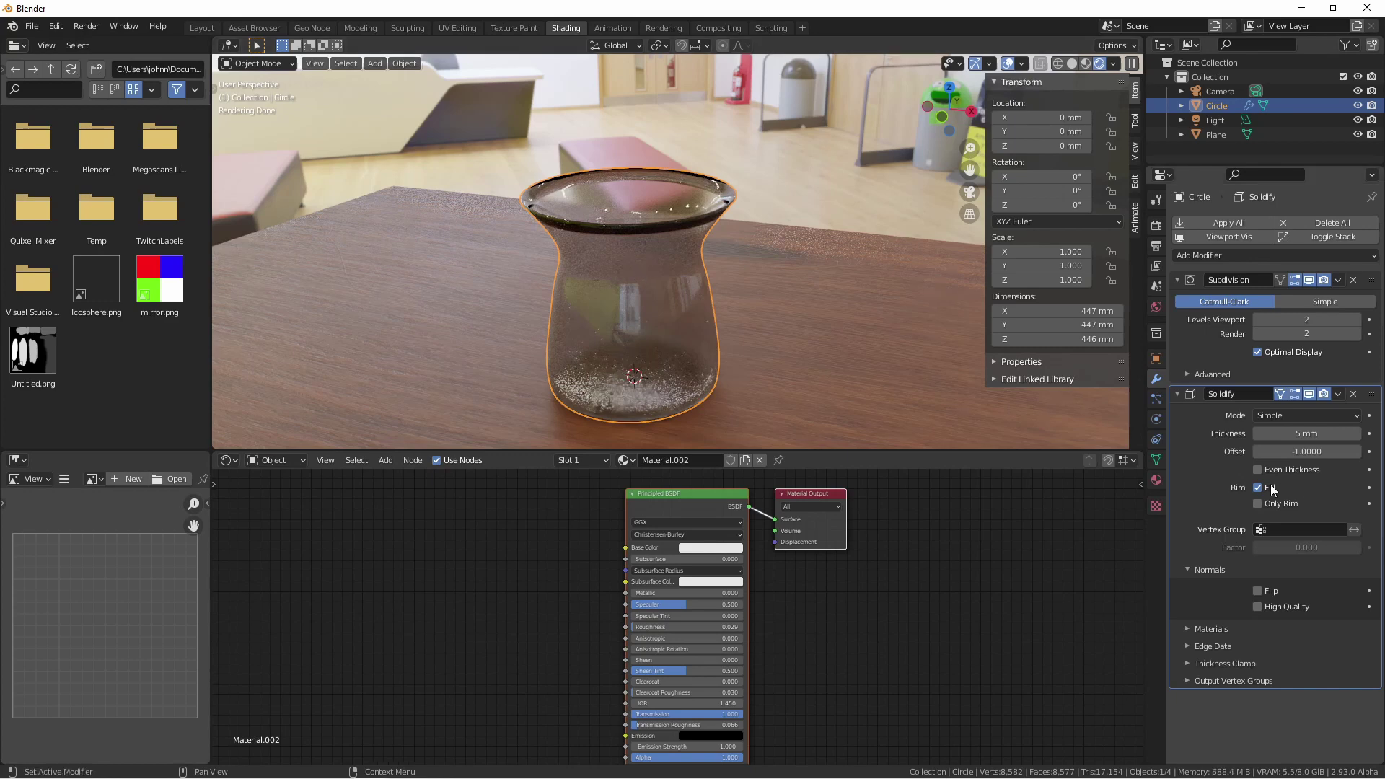
Step: Turn off the Solidify rim Fill to inspect the vase's edge up close, and restore it
{"action": "key", "text": "Tab"}
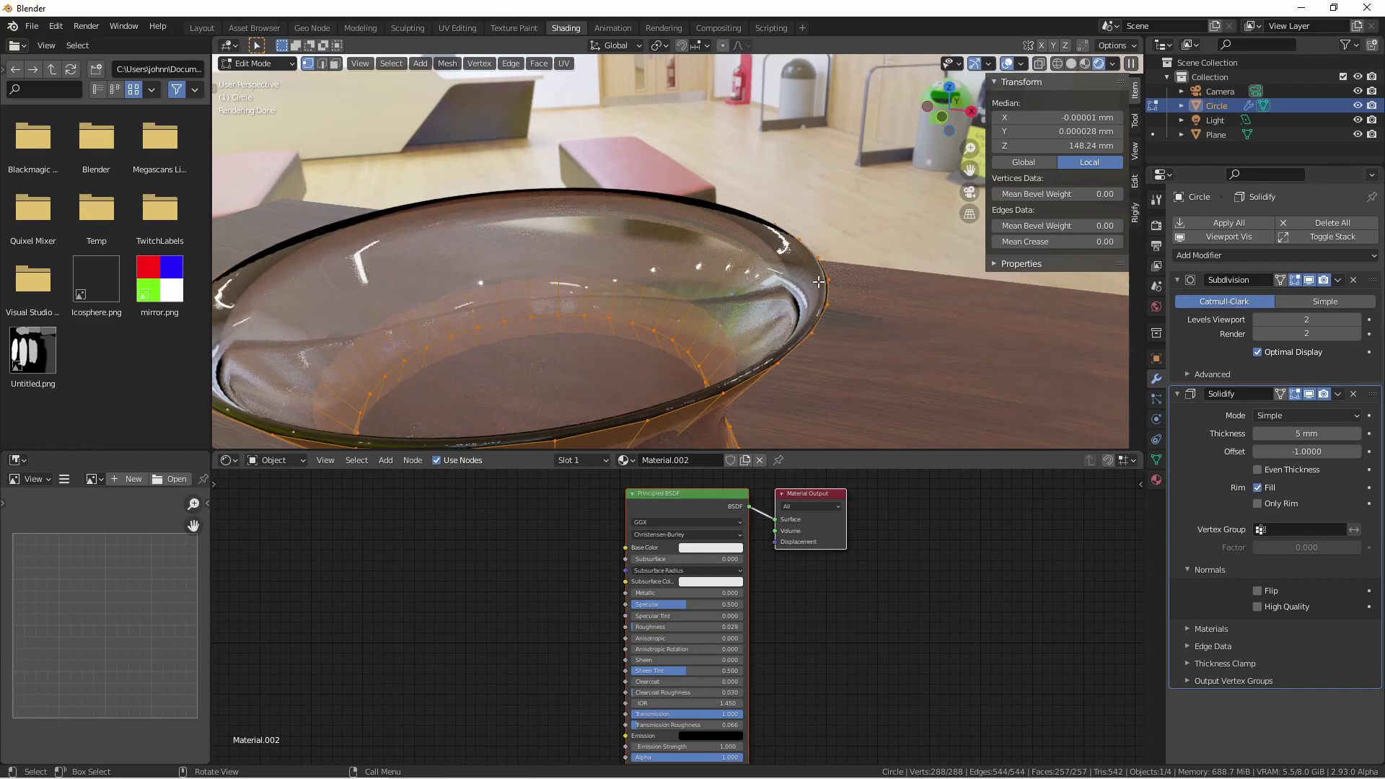
{"action": "left_click", "coordinate": [1257, 487]}
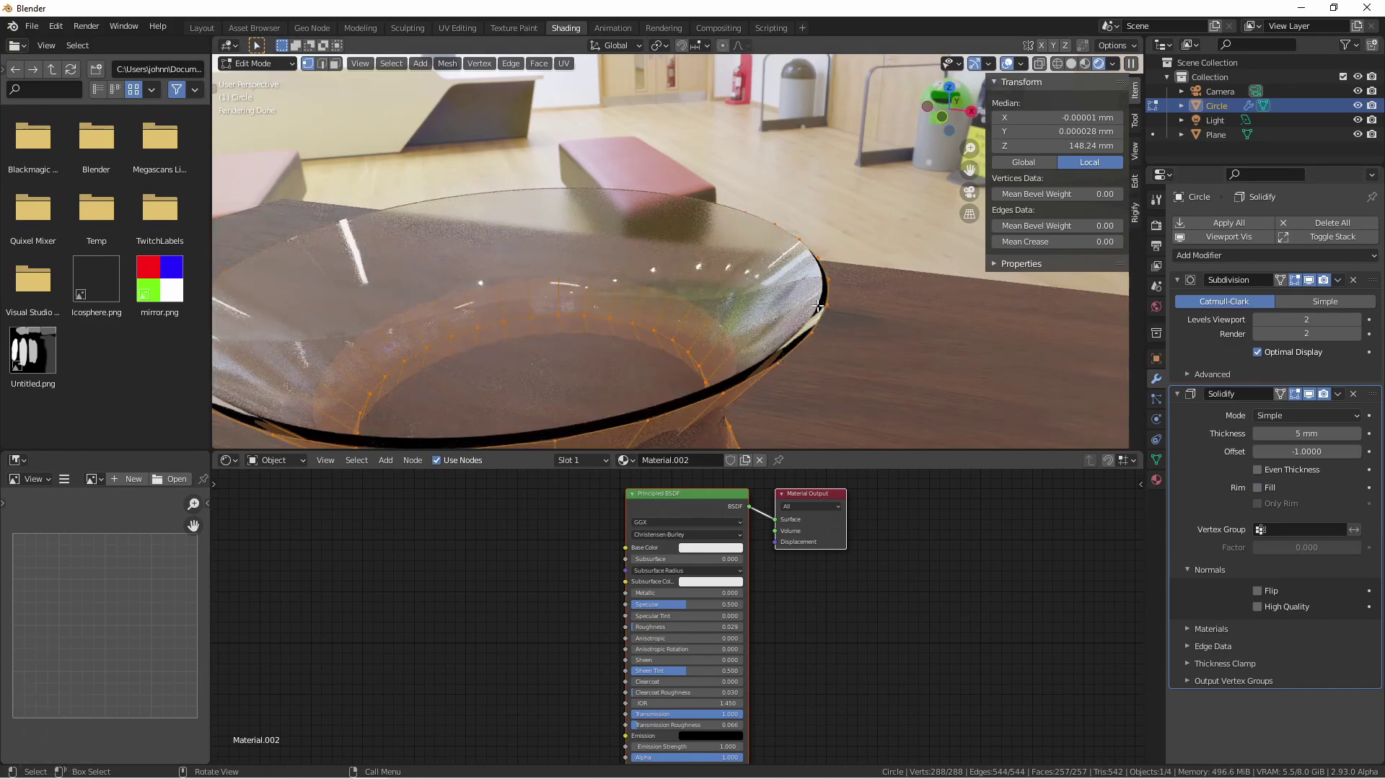
{"action": "middle_click_drag", "start_coordinate": [818, 292], "coordinate": [777, 264]}
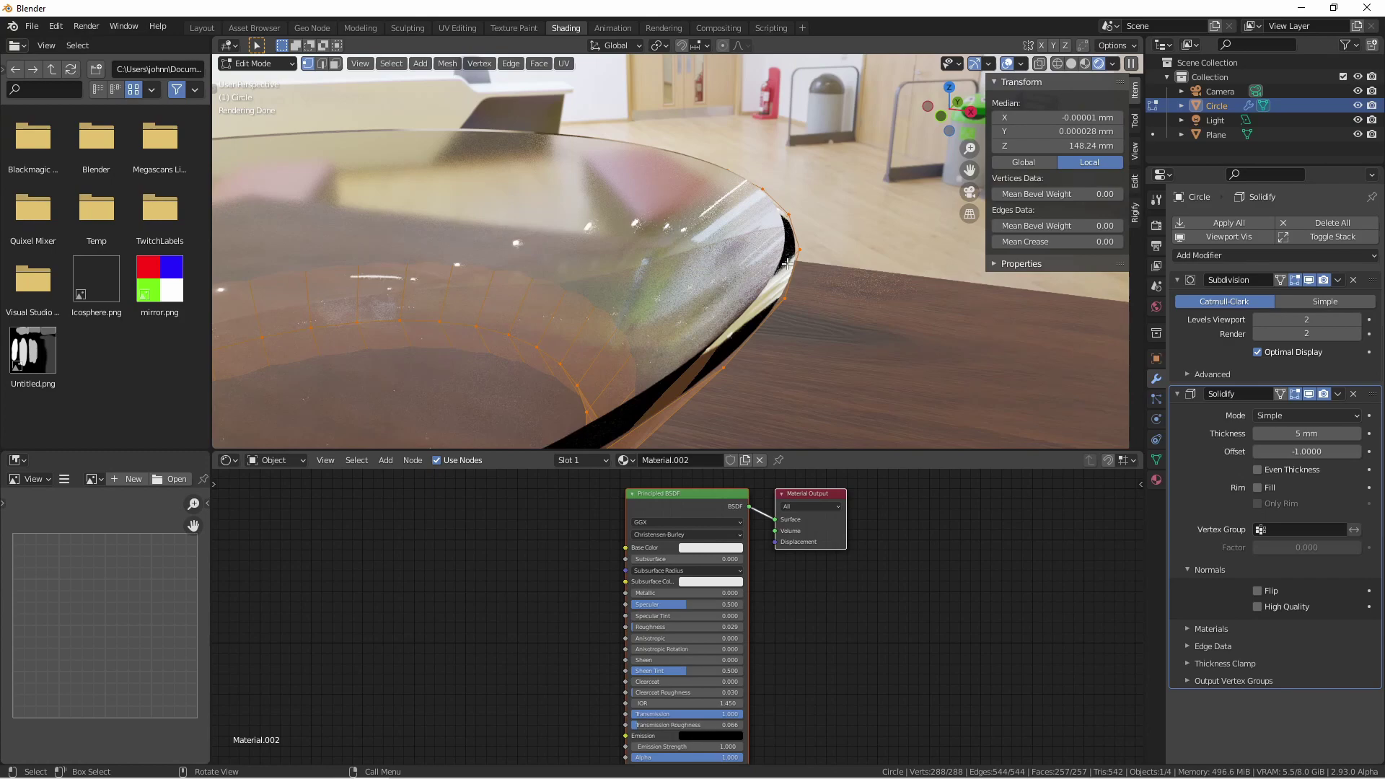
{"action": "left_click", "coordinate": [1257, 486]}
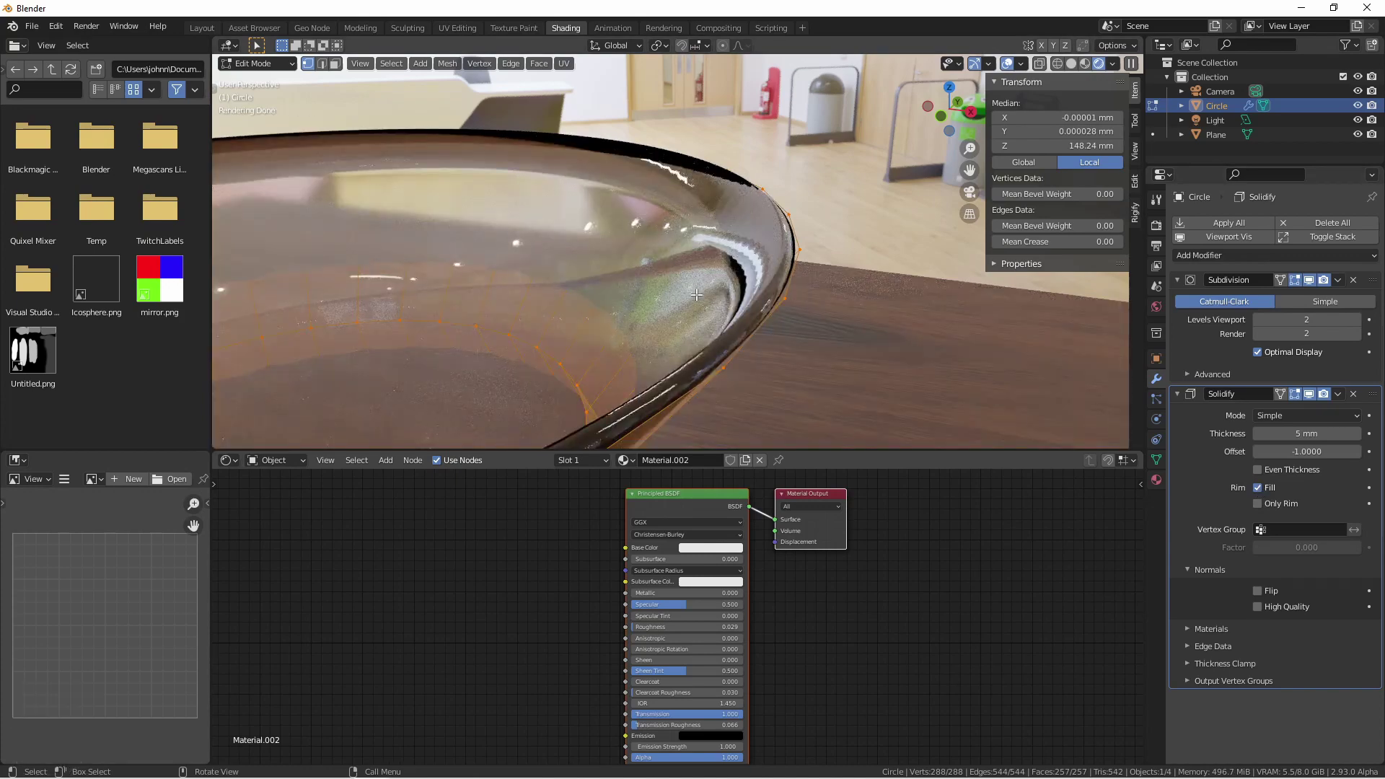
Step: Try the Solidify modifier's Only Rim option, compare the glass from the camera view, and turn it off again
{"action": "scroll", "coordinate": [748, 267], "scroll_direction": "up", "scroll_amount": 3}
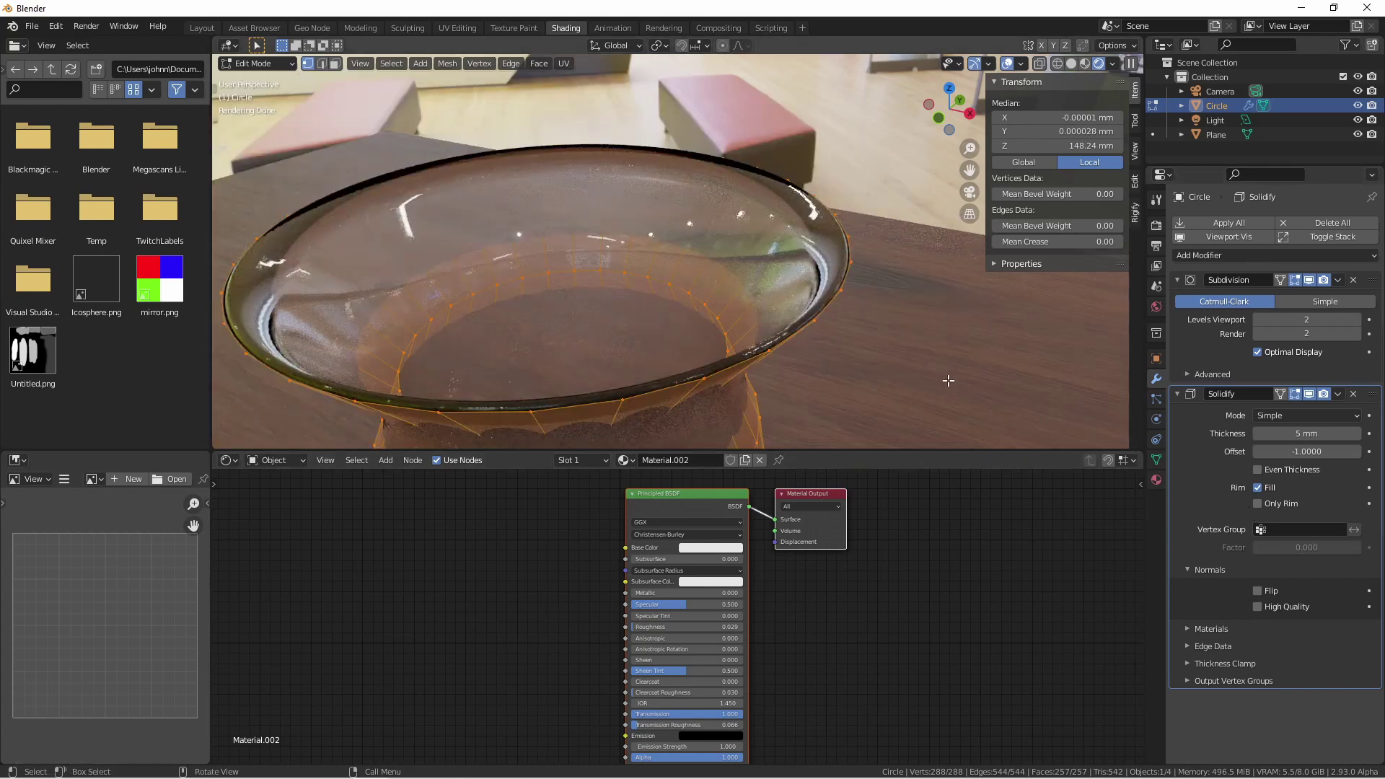
{"action": "left_click", "coordinate": [1257, 504]}
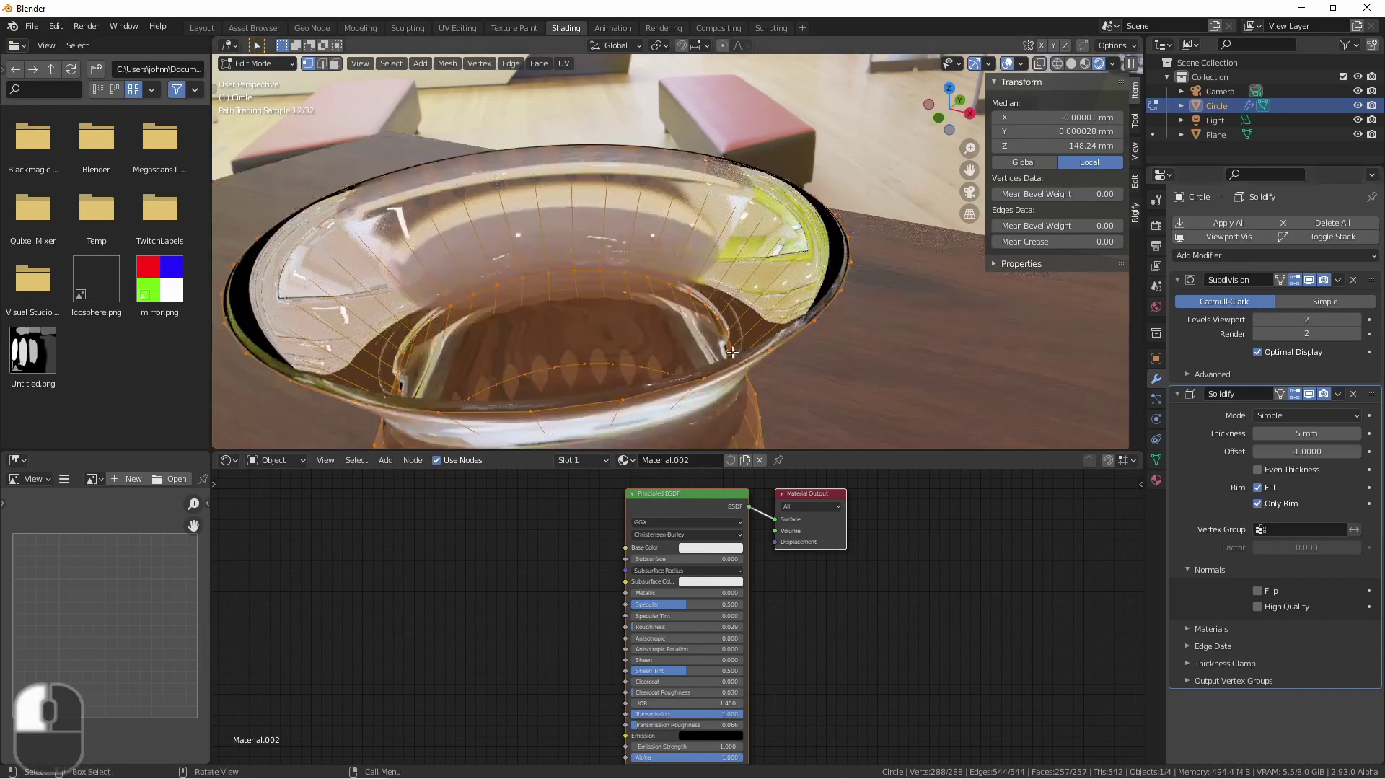
{"action": "key", "text": "grave"}
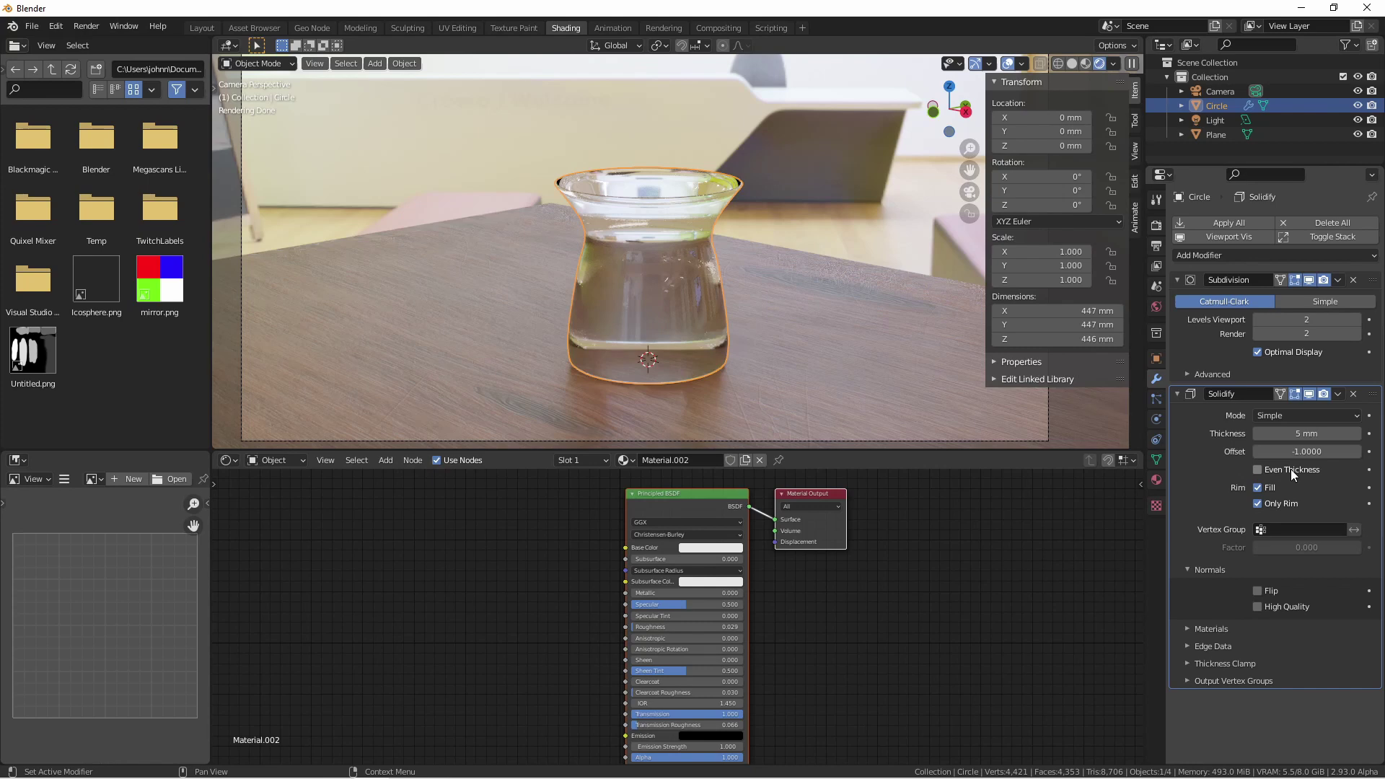
{"action": "left_click", "coordinate": [1269, 503]}
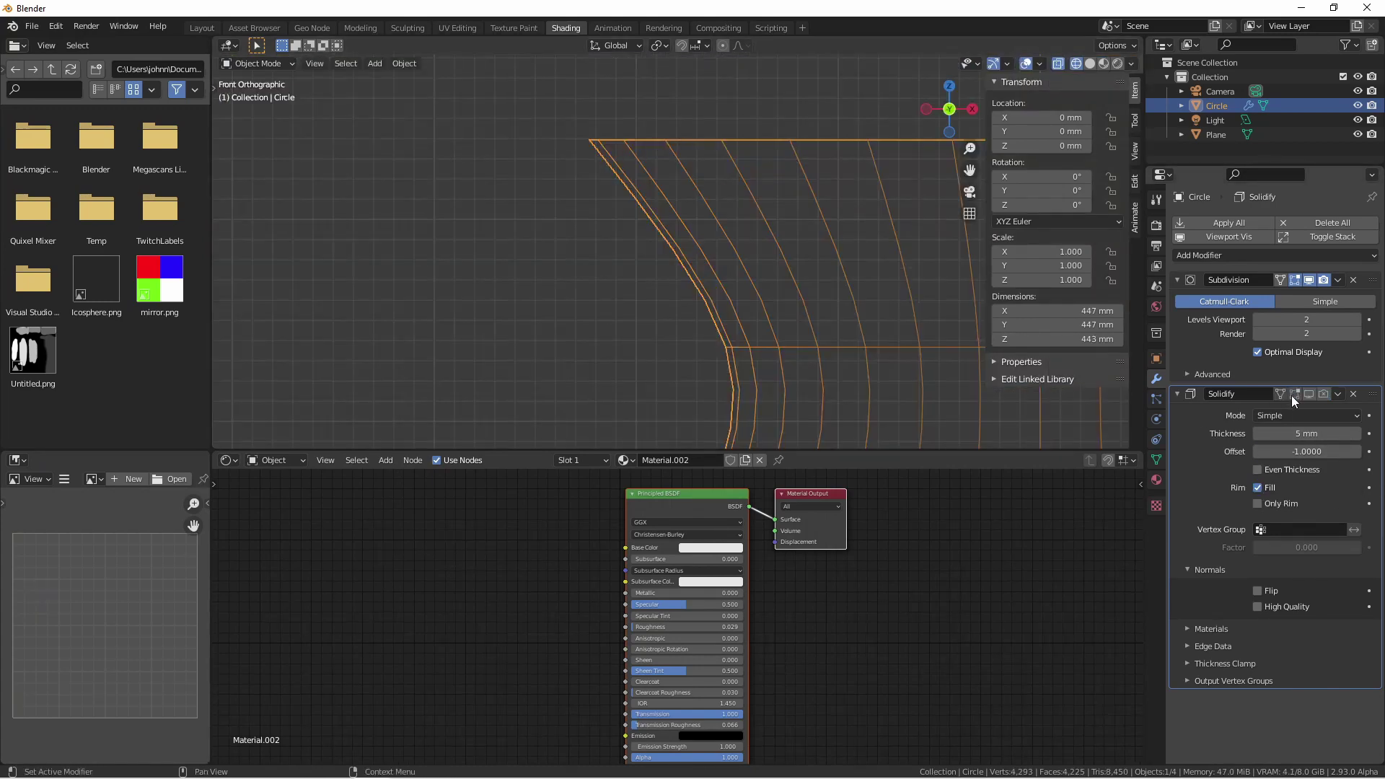
Step: Re-enable the Solidify modifier's display to compare the wall thickness in the front wireframe view
{"action": "left_click_drag", "start_coordinate": [1293, 396], "coordinate": [1335, 397]}
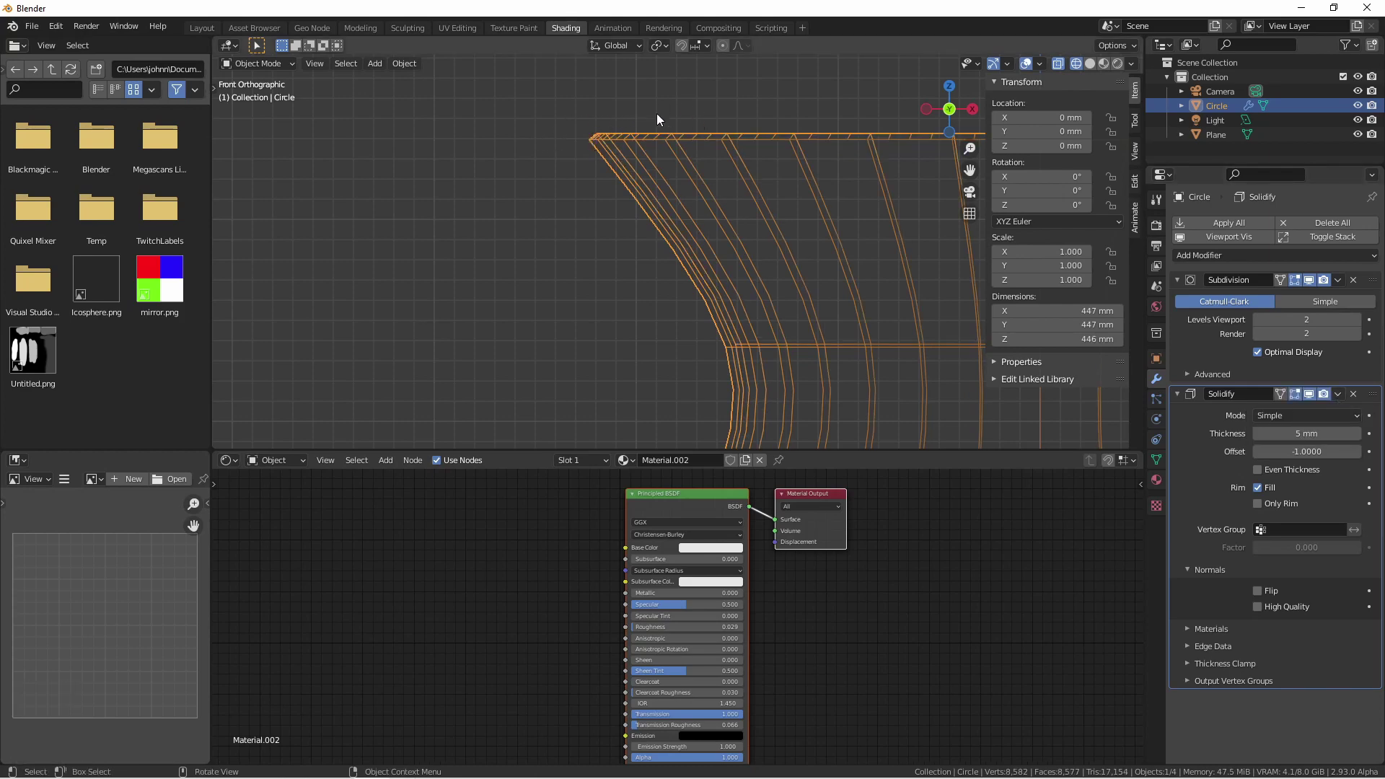
{"action": "key", "text": "Tab"}
{"action": "key", "text": "Tab"}
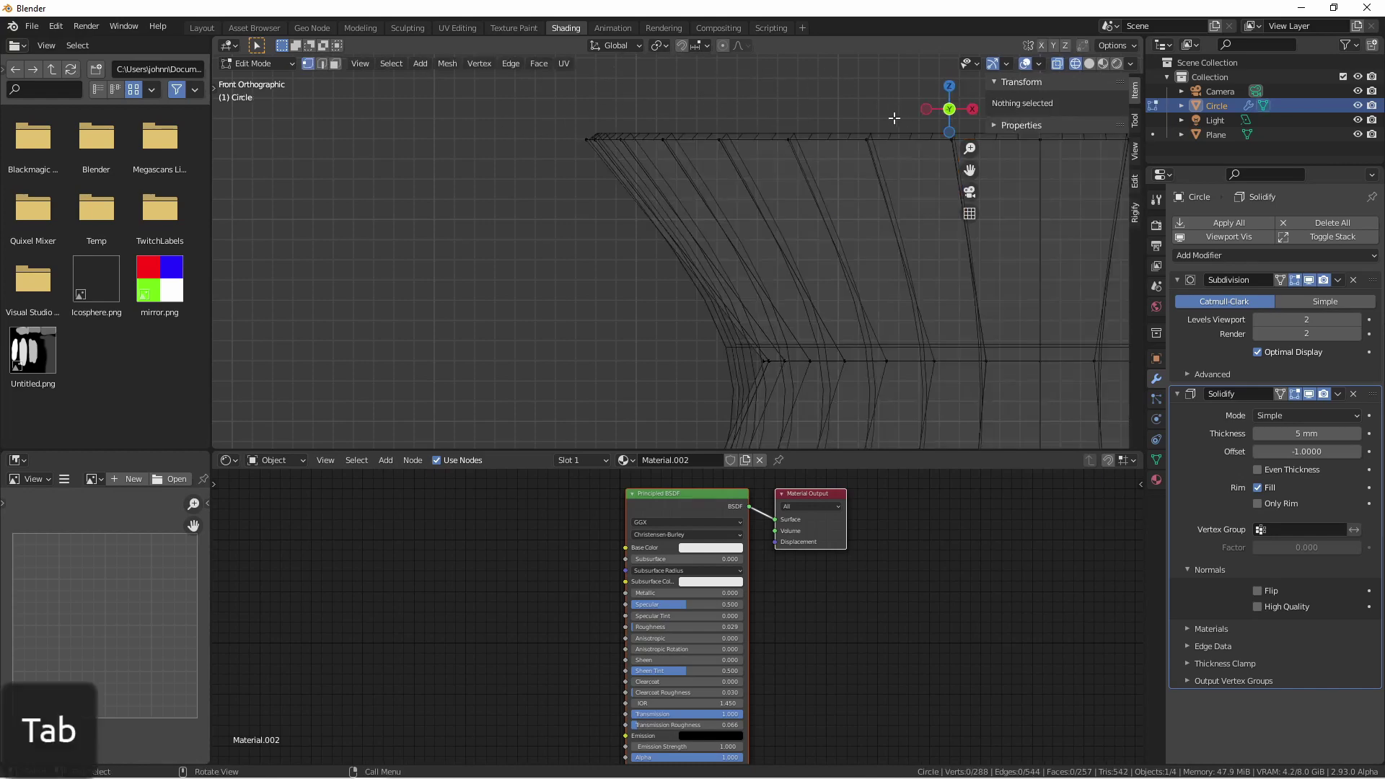
Step: Switch to face selection and display the face normals to examine their direction on the vase
{"action": "key", "text": "3"}
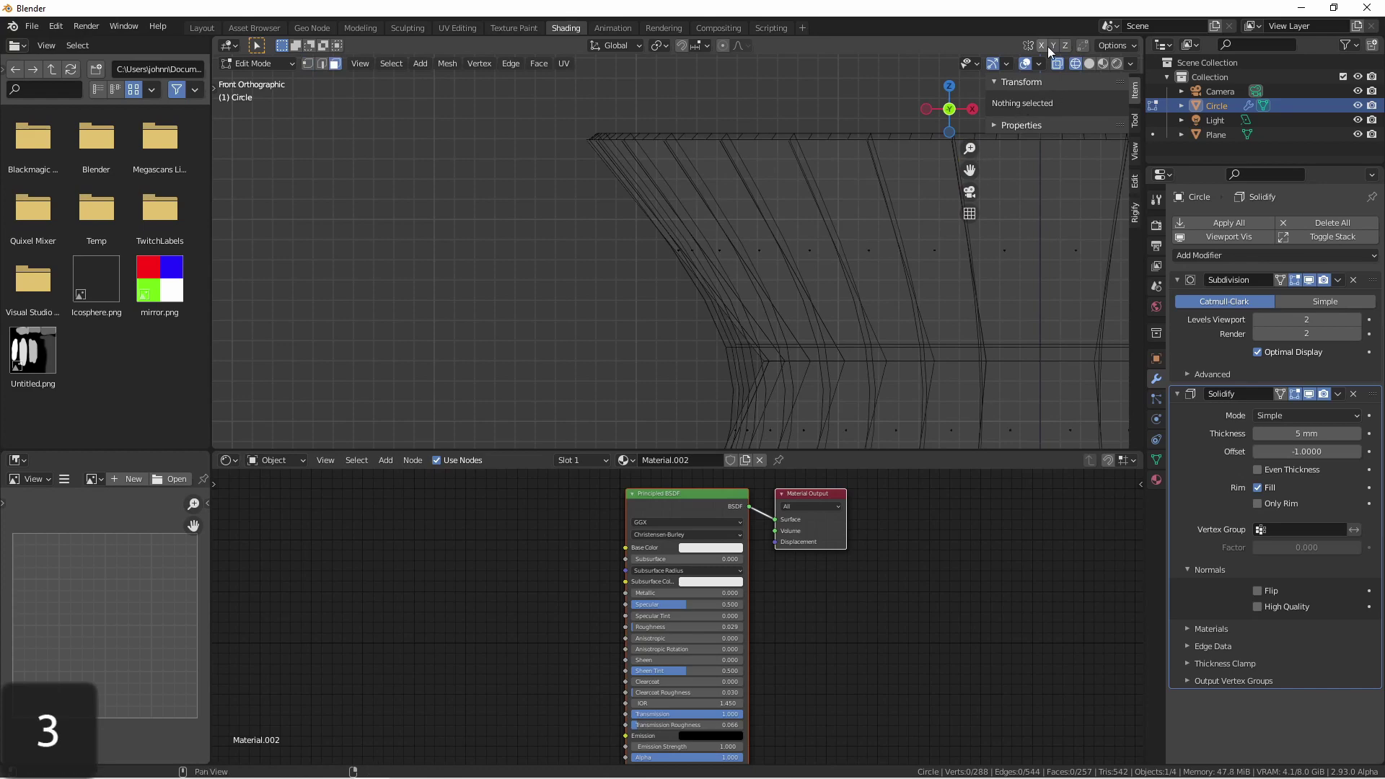
{"action": "left_click", "coordinate": [1039, 65]}
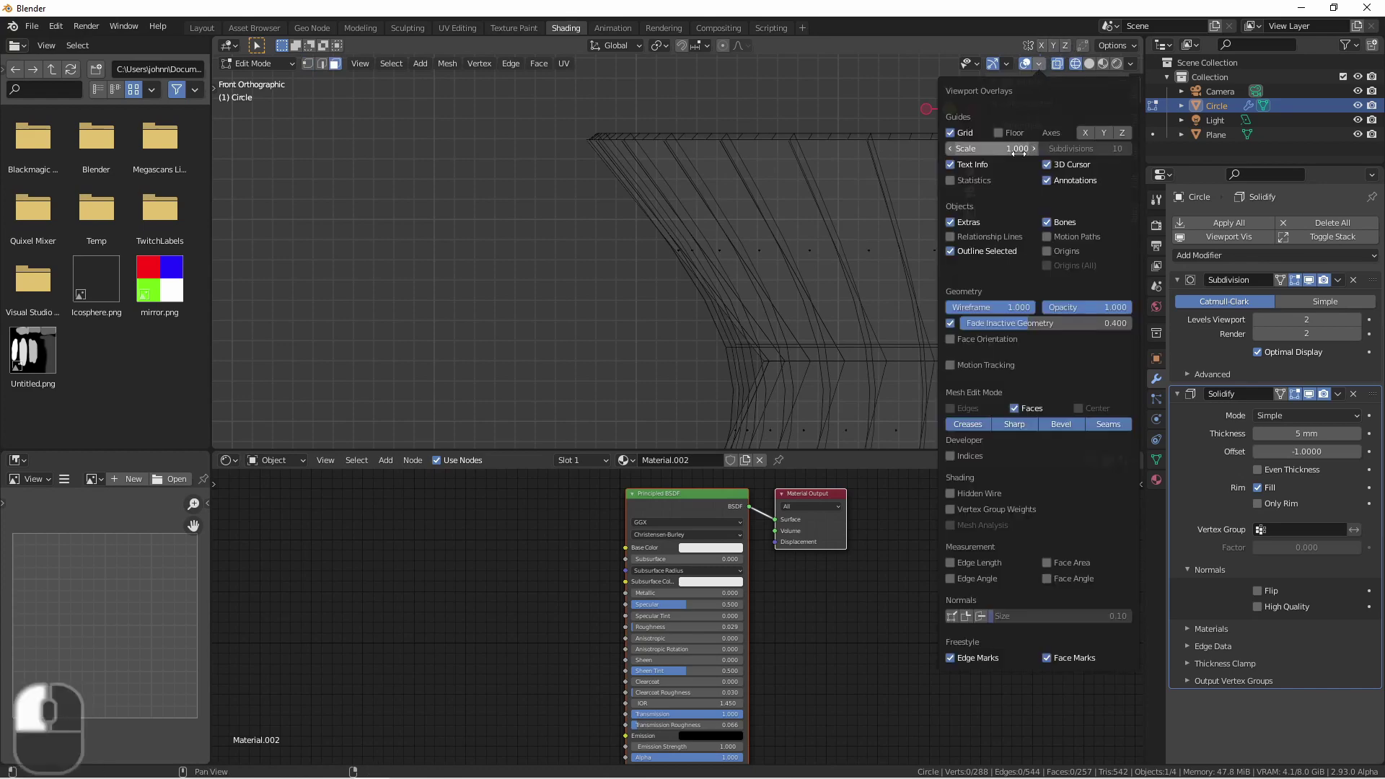
{"action": "left_click", "coordinate": [979, 616]}
{"action": "scroll", "coordinate": [721, 240], "scroll_direction": "down", "scroll_amount": 8}
{"action": "middle_click_drag", "start_coordinate": [811, 372], "coordinate": [741, 319], "text": "shift"}
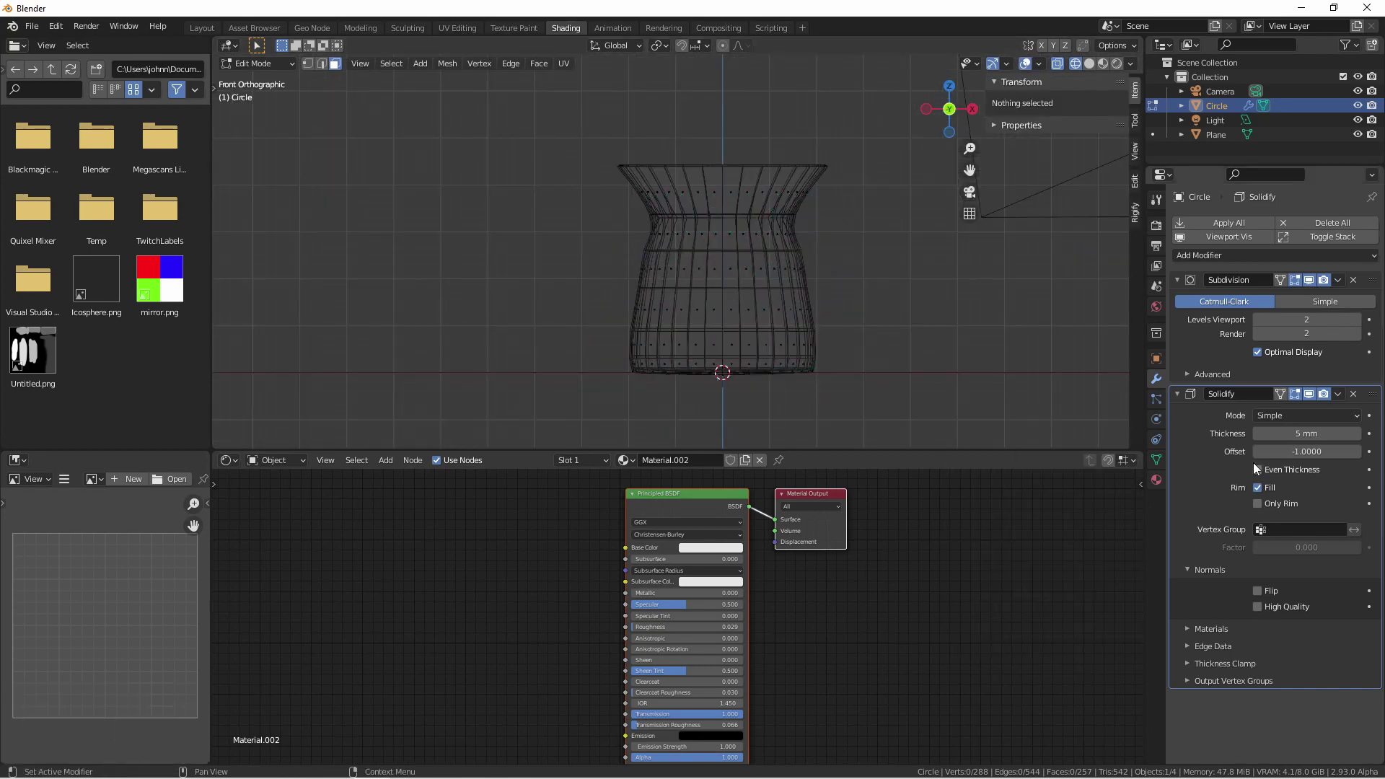
Step: Try a Solidify offset of 1 and then 0, and return to Object Mode
{"action": "scroll", "coordinate": [662, 168], "scroll_direction": "up", "scroll_amount": 5}
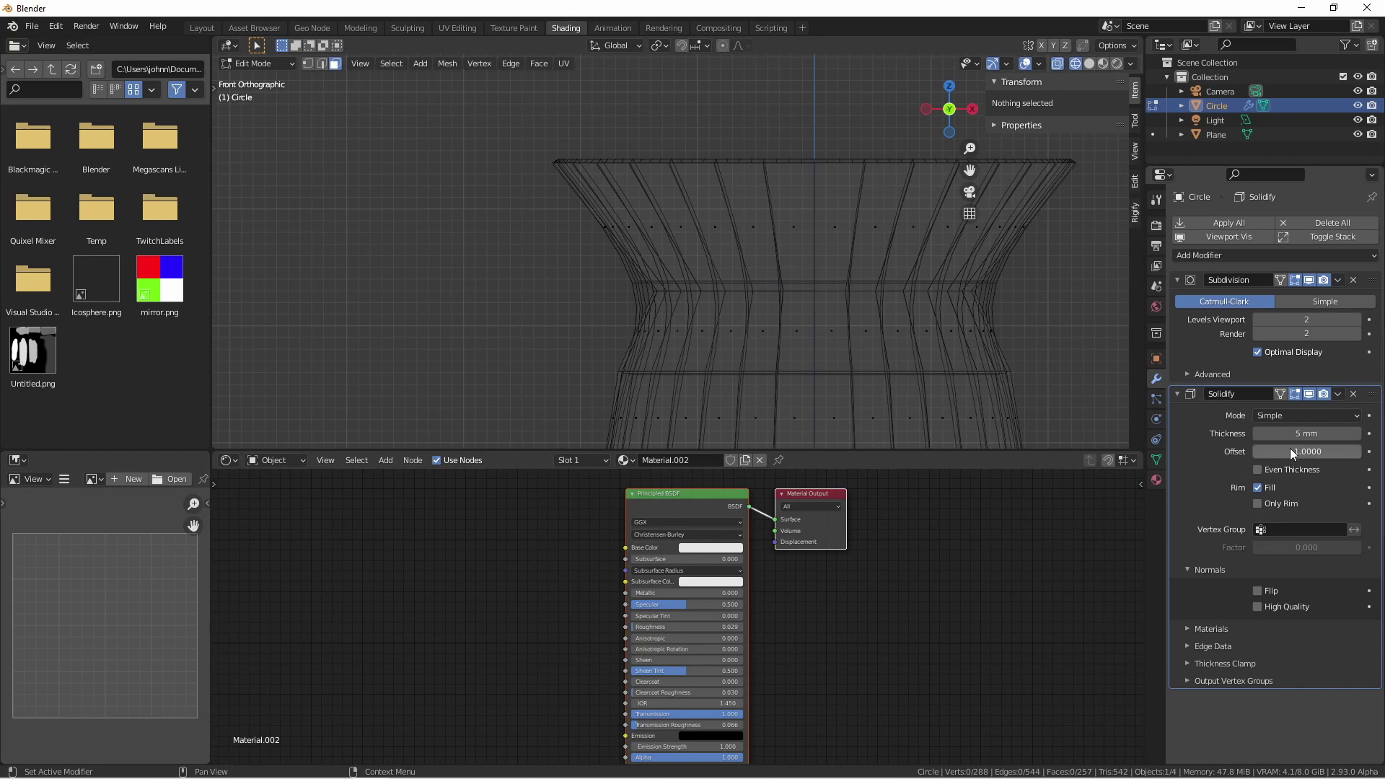
{"action": "left_click_drag", "start_coordinate": [1283, 449], "coordinate": [1284, 448]}
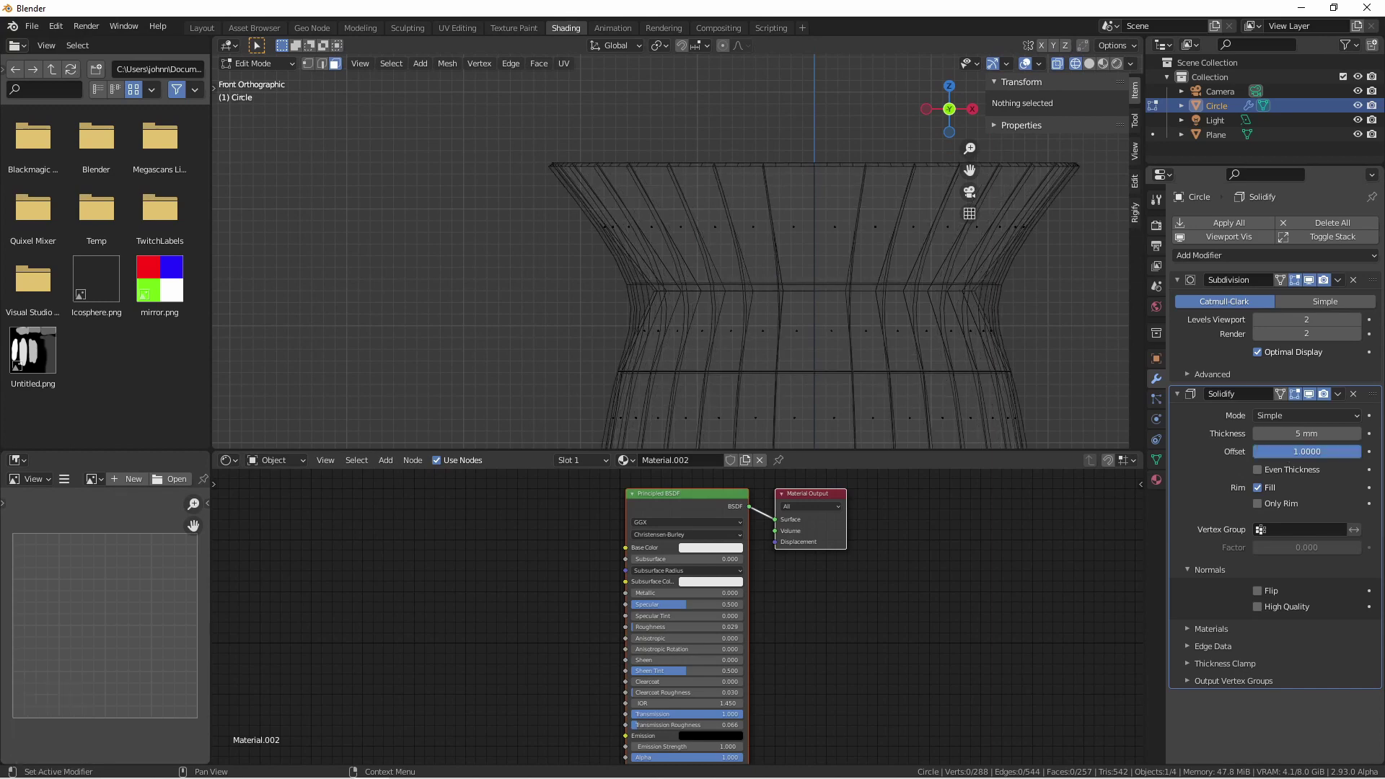
{"action": "left_click_drag", "start_coordinate": [1359, 451], "coordinate": [1319, 446]}
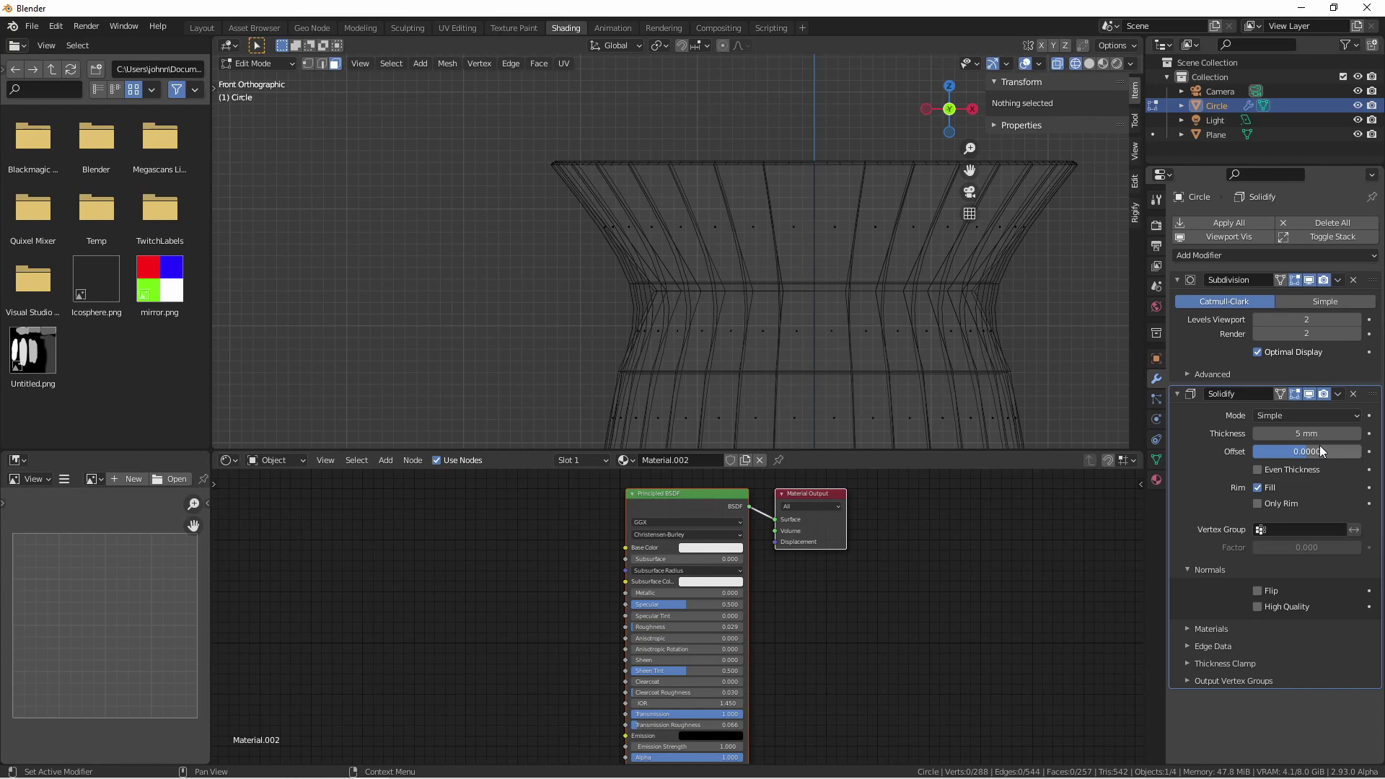
{"action": "key", "text": "Tab"}
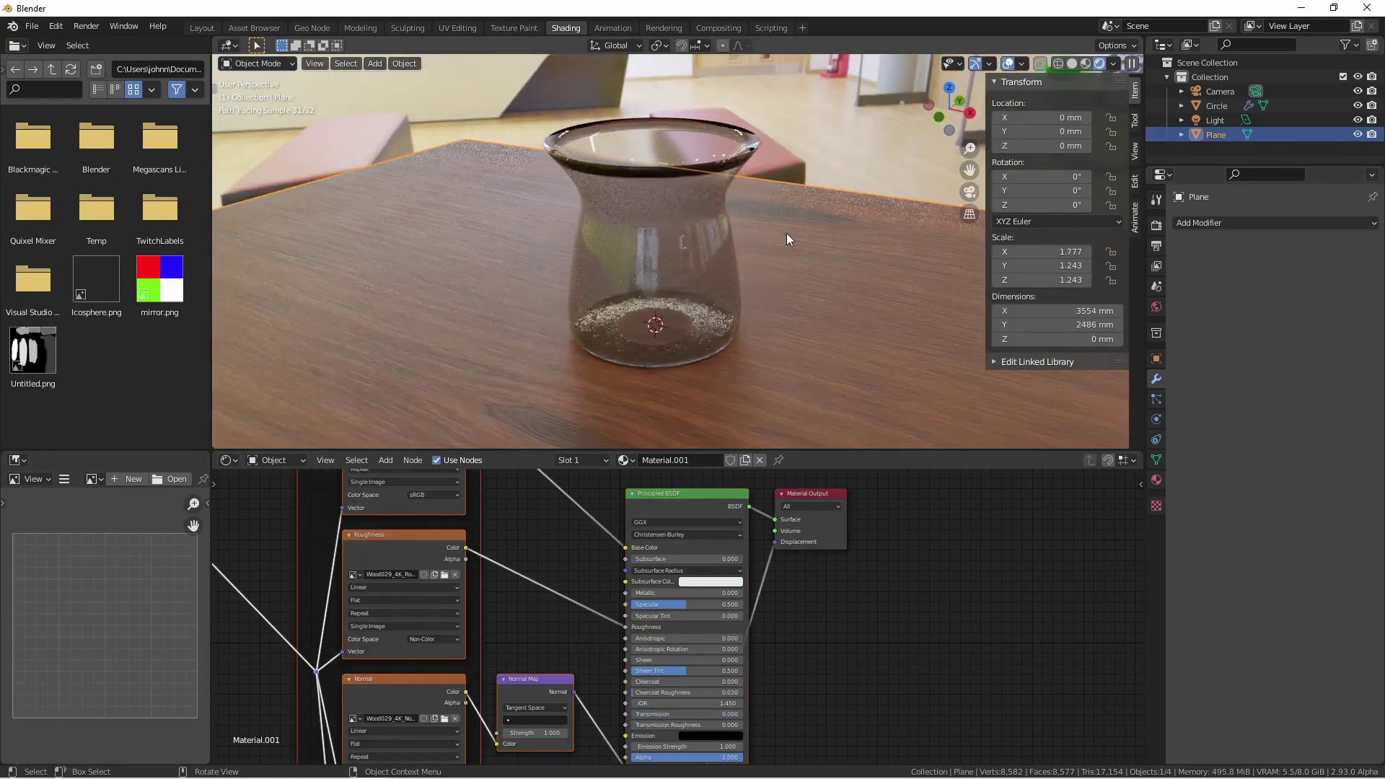
{"action": "left_click", "coordinate": [734, 261]}
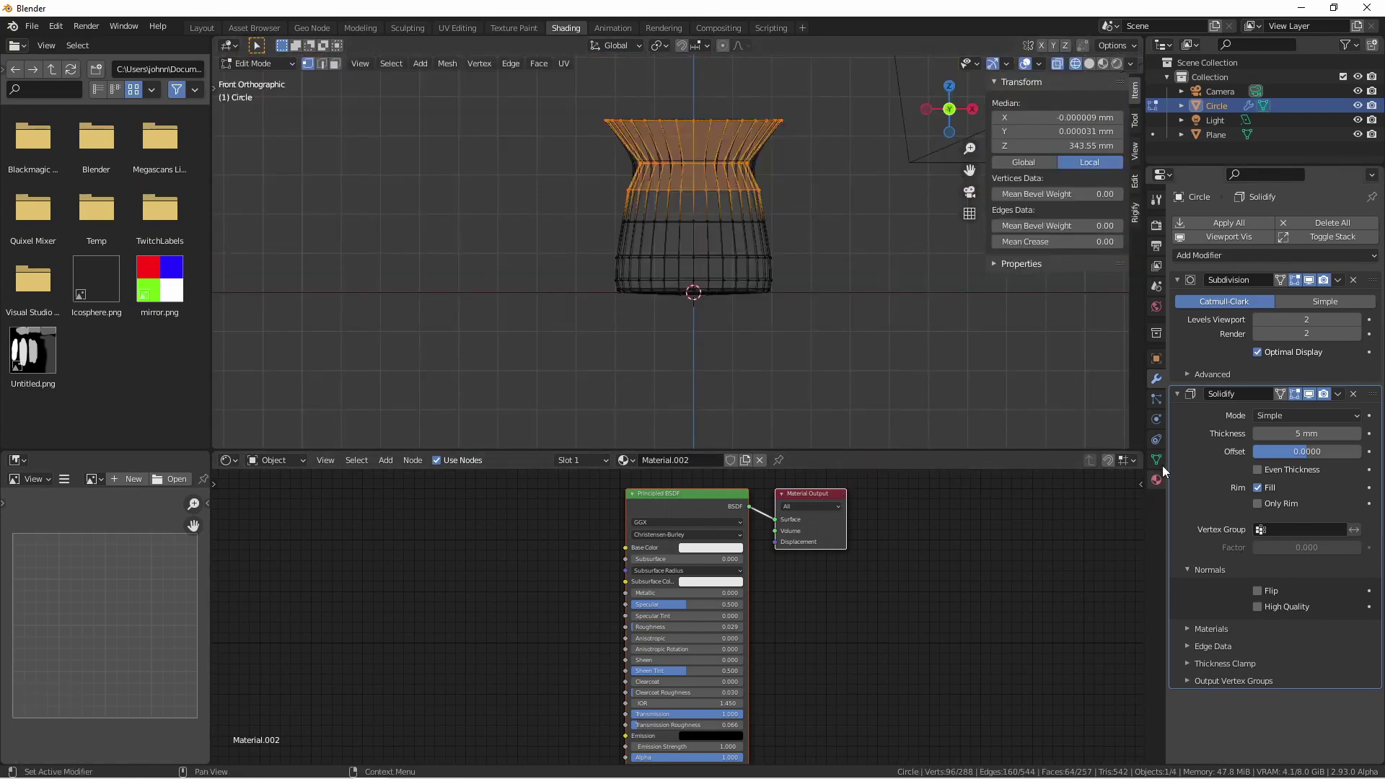
Step: Create a vertex group on the vase, assigning weight 0.5 to the upper vertices and weight 1 to the lower ones
{"action": "left_click", "coordinate": [1157, 460]}
{"action": "left_click", "coordinate": [1372, 266]}
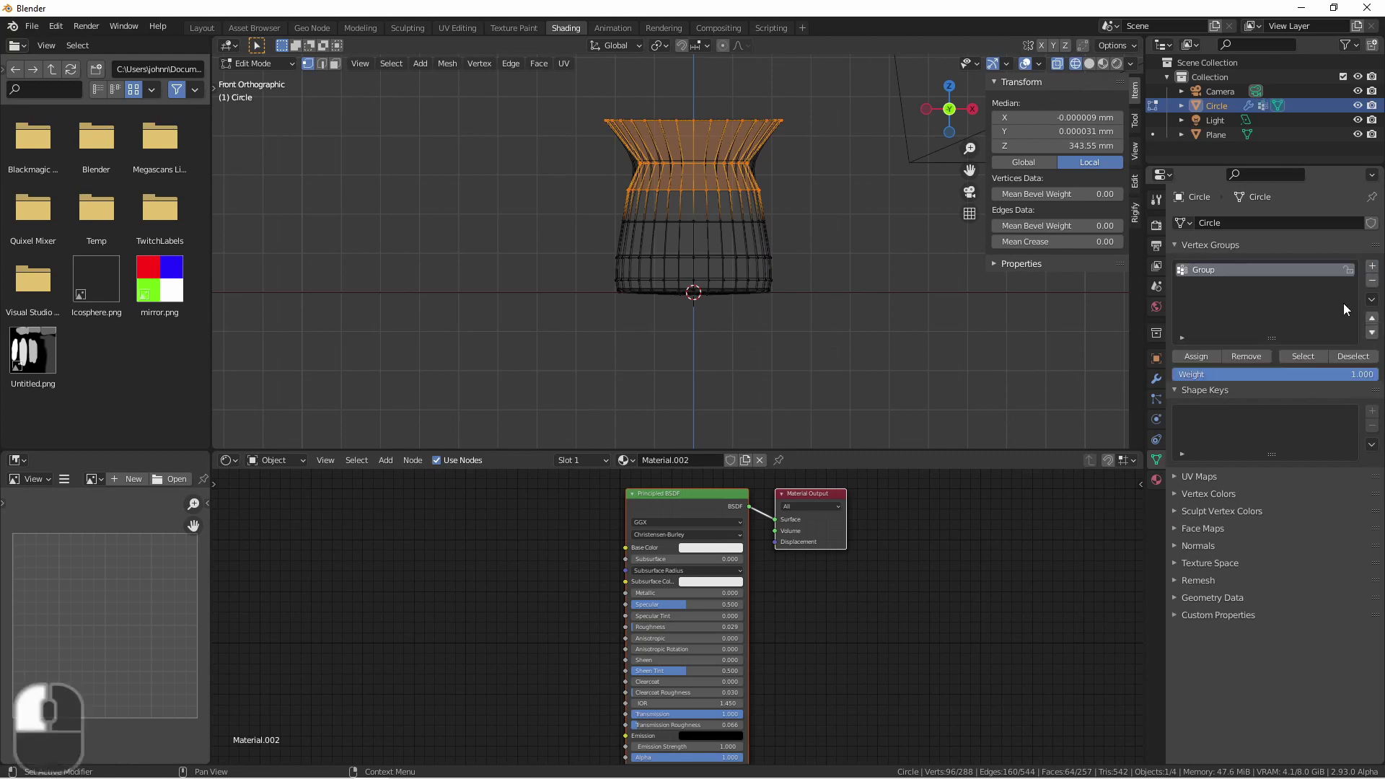
{"action": "left_click", "coordinate": [1283, 373]}
{"action": "type", "text": "0.5"}
{"action": "key", "text": "Return"}
{"action": "left_click", "coordinate": [1193, 357]}
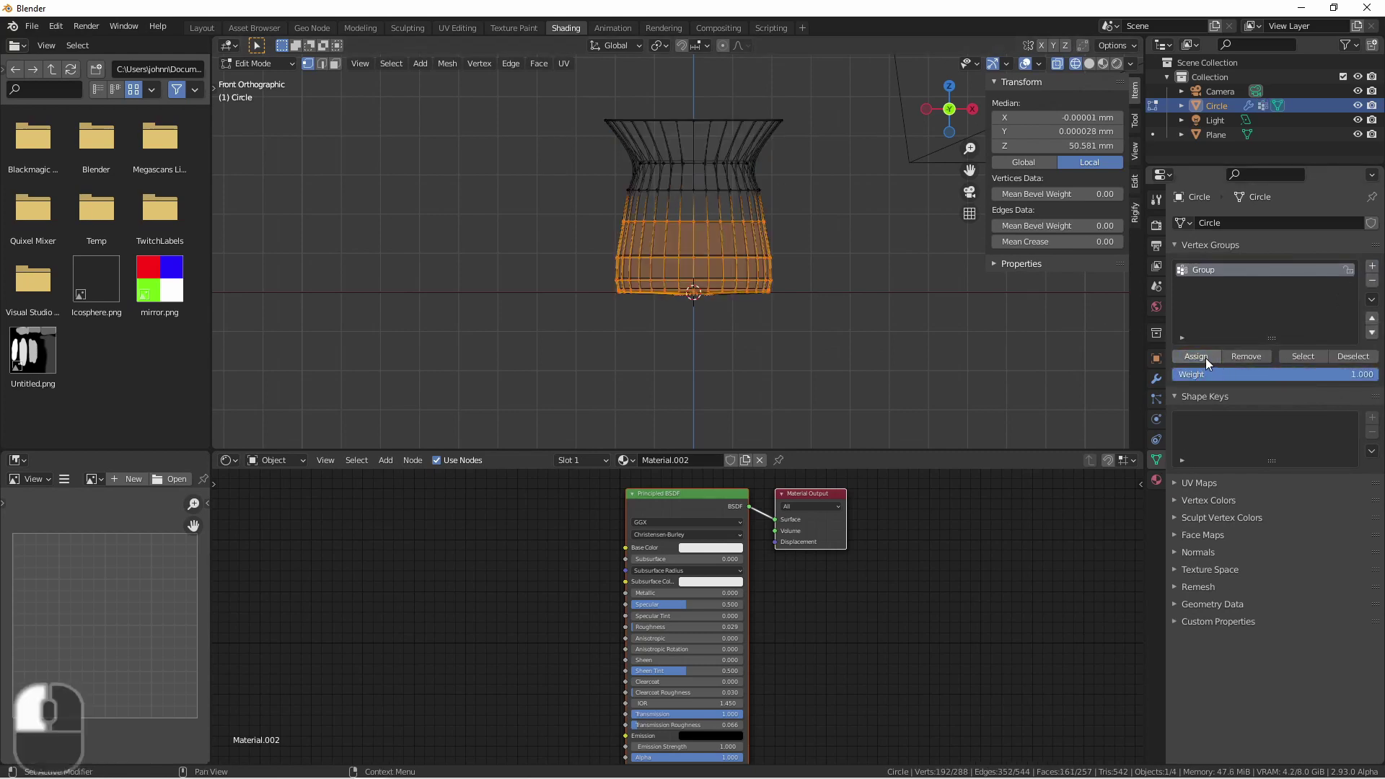
Step: Try the vertex group Group as the Solidify modifier's thickness control, and raise the thickness to 40 mm
{"action": "key", "text": "Tab"}
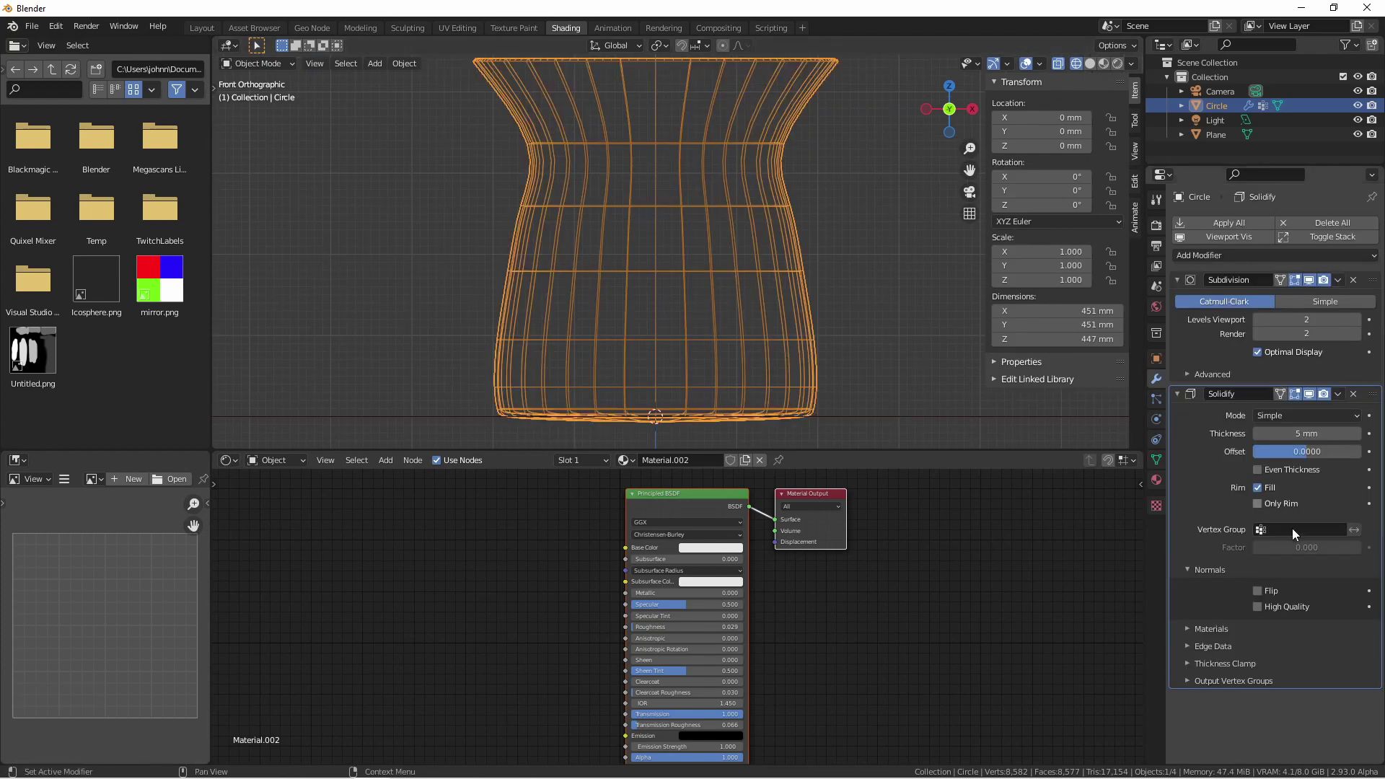
{"action": "left_click", "coordinate": [1296, 527]}
{"action": "left_click", "coordinate": [1269, 551]}
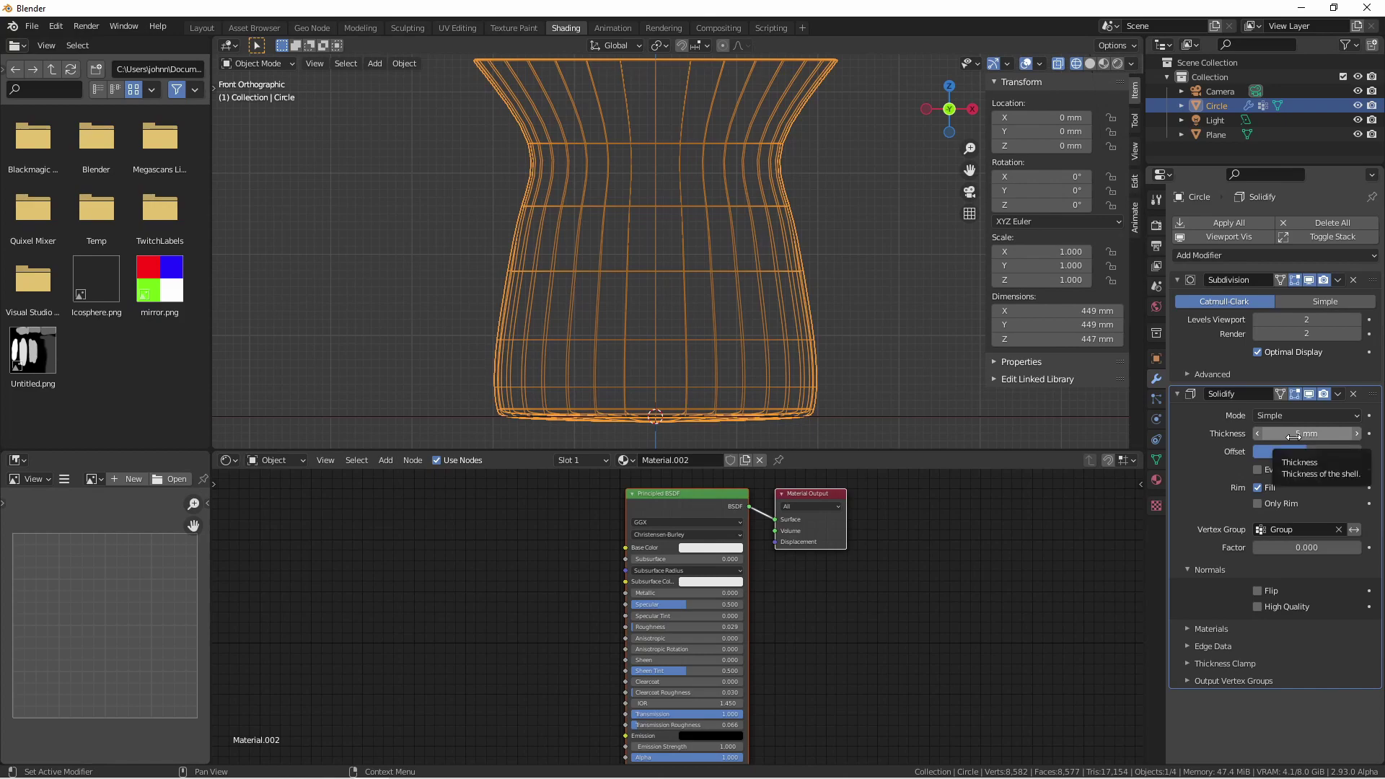
{"action": "left_click_drag", "start_coordinate": [1296, 434], "coordinate": [1359, 433]}
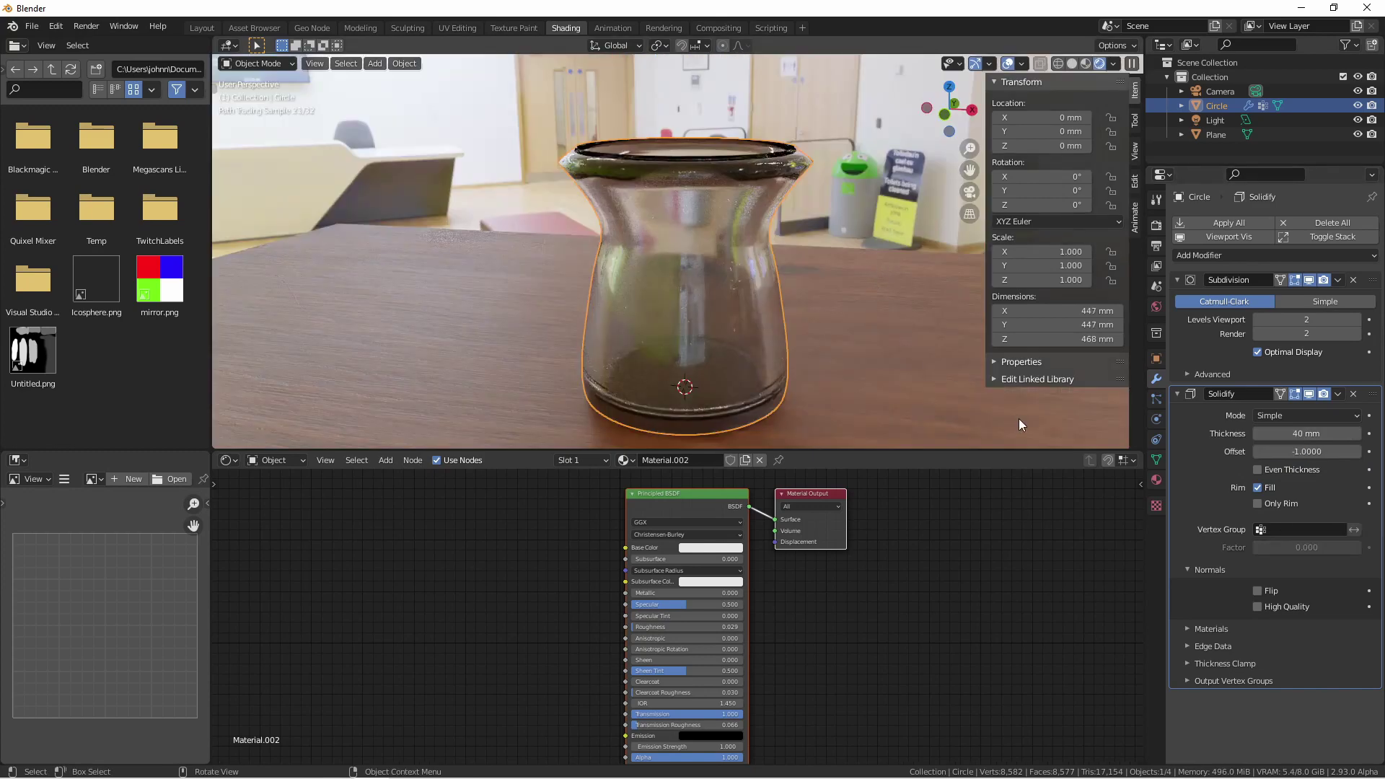
Step: Set the Solidify thickness to 3 mm with Even Thickness, try flipped normals briefly, and enable High Quality normals
{"action": "left_click", "coordinate": [1309, 475]}
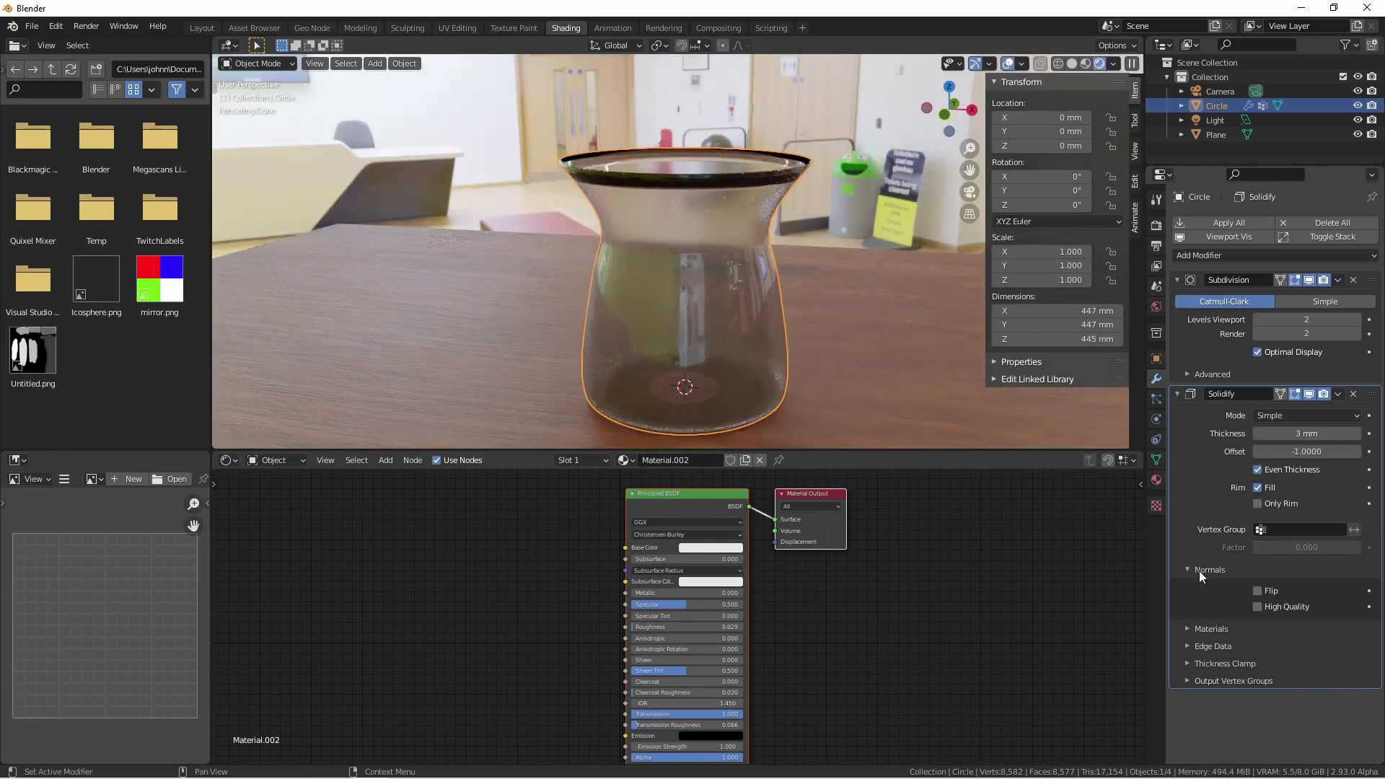
{"action": "left_click", "coordinate": [1259, 590]}
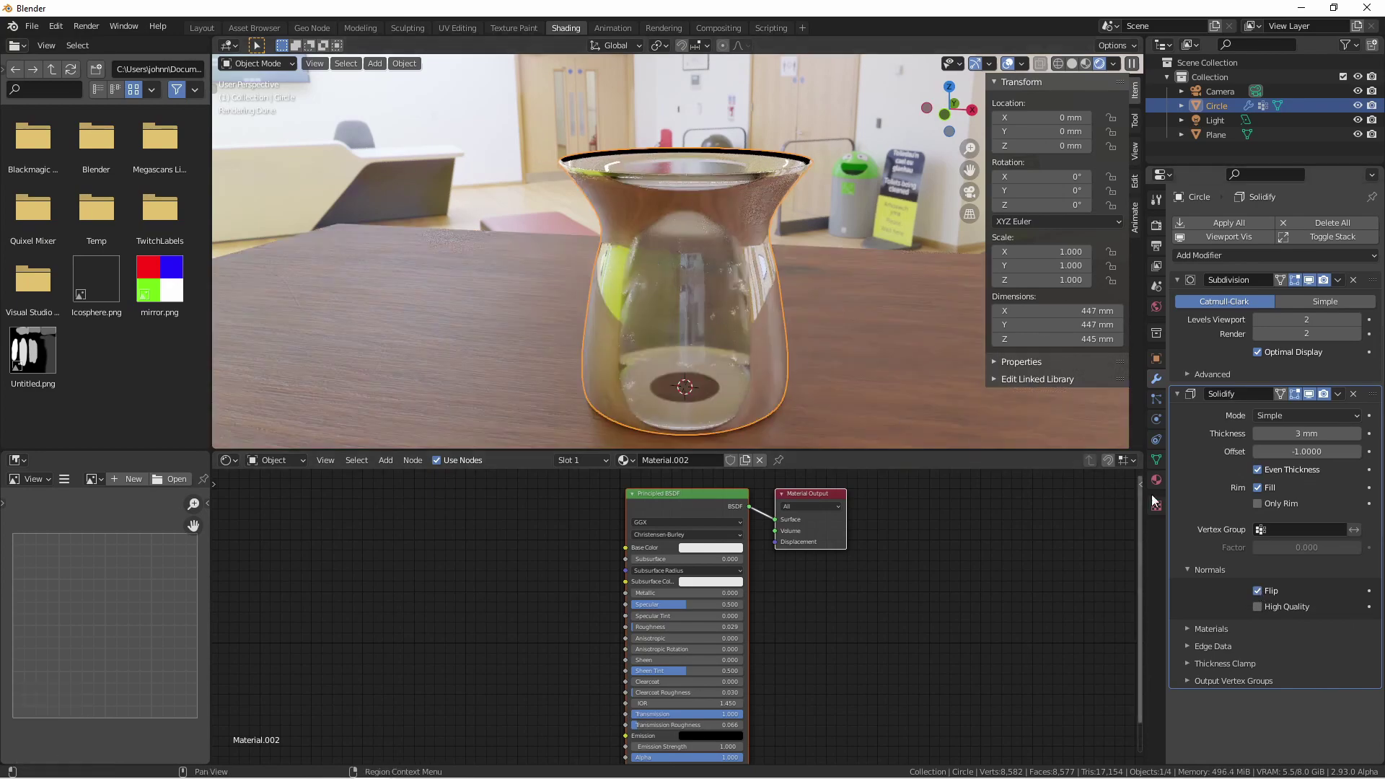
{"action": "left_click", "coordinate": [1258, 592]}
{"action": "left_click", "coordinate": [1254, 604]}
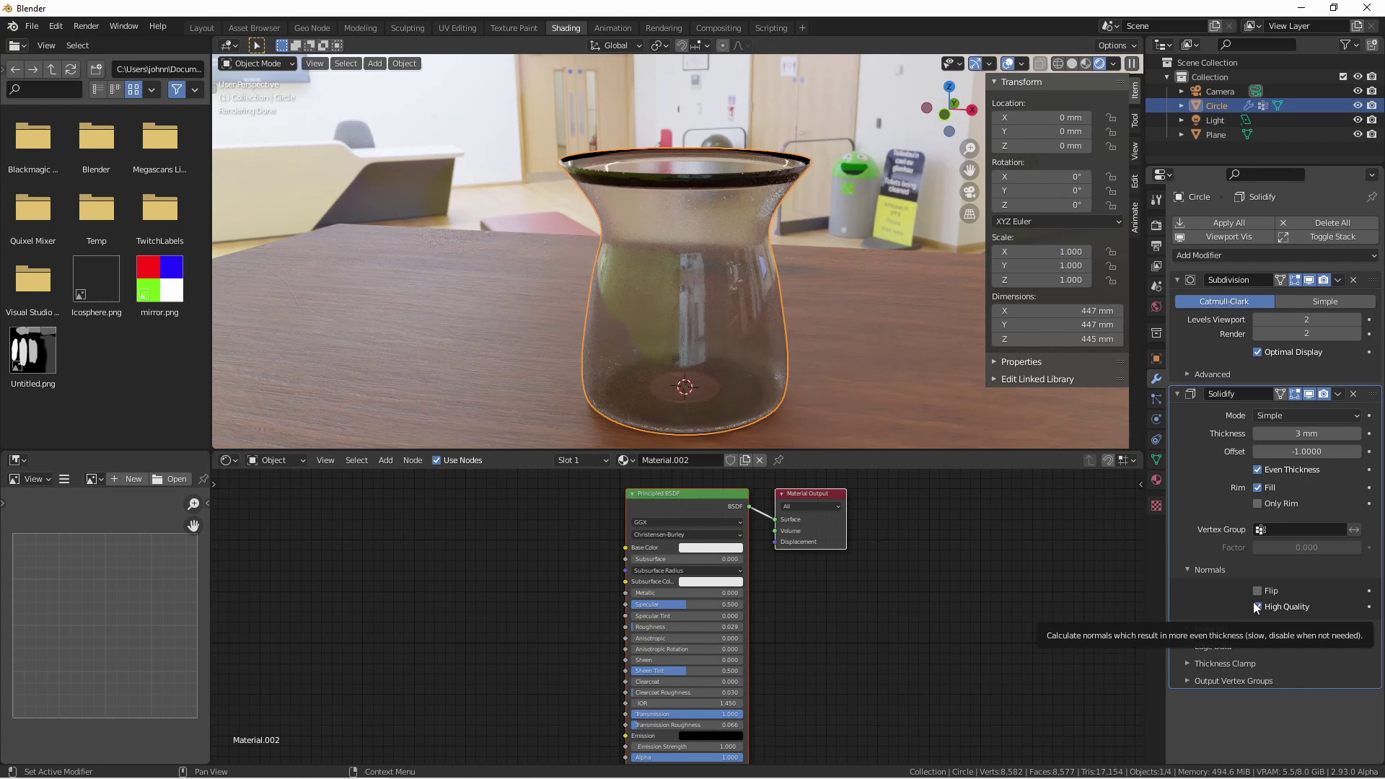
Step: Add a second material slot to the vase with a new material and give it a green base colour
{"action": "left_click", "coordinate": [1257, 605]}
{"action": "left_click", "coordinate": [1222, 628], "text": "ctrl"}
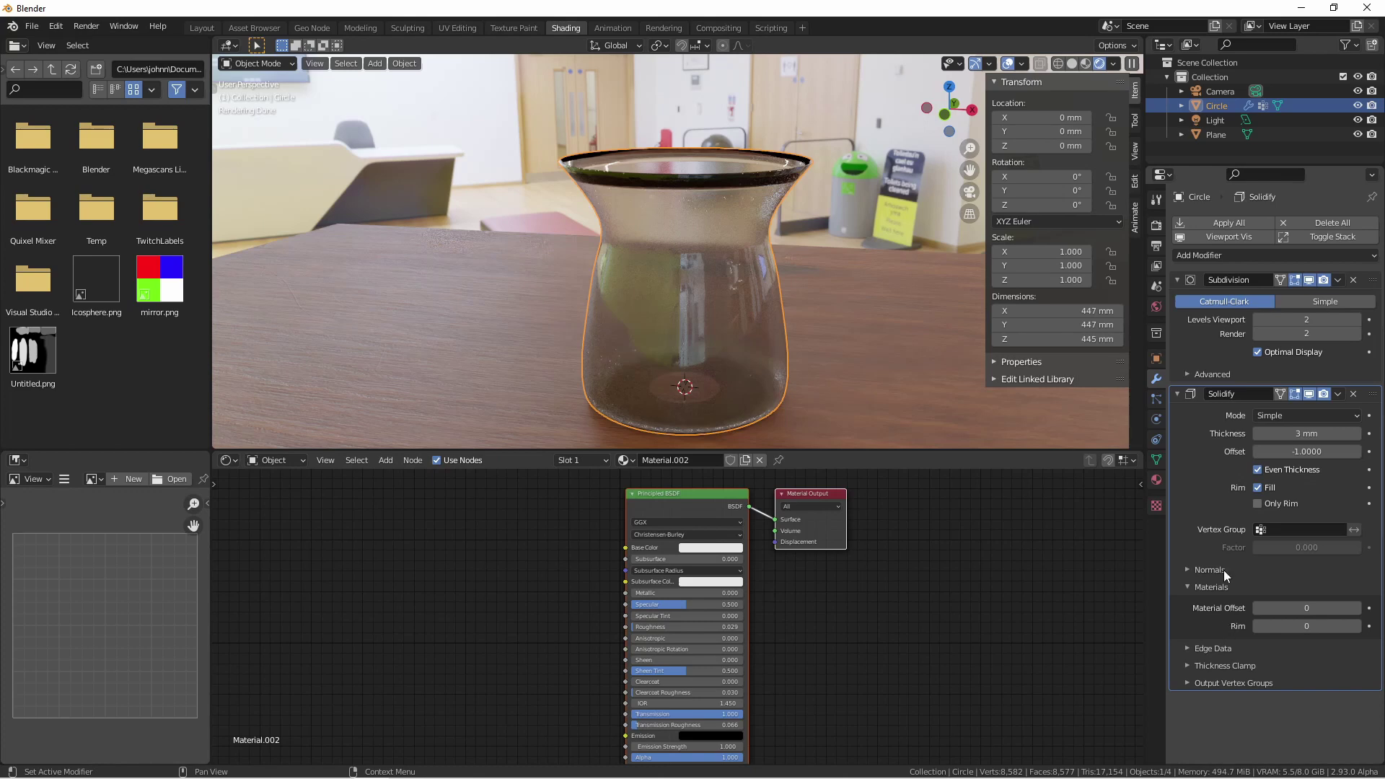
{"action": "left_click", "coordinate": [1156, 480]}
{"action": "left_click", "coordinate": [1372, 222]}
{"action": "left_click", "coordinate": [1253, 304]}
{"action": "left_click", "coordinate": [1314, 425]}
{"action": "left_click_drag", "start_coordinate": [1253, 287], "coordinate": [1231, 262]}
Step: Add a third material slot to the vase with a new material and give it a red base colour
{"action": "left_click", "coordinate": [1371, 223]}
{"action": "left_click", "coordinate": [1252, 303]}
{"action": "left_click", "coordinate": [1301, 425]}
{"action": "left_click", "coordinate": [1288, 322]}
{"action": "left_click", "coordinate": [1156, 379]}
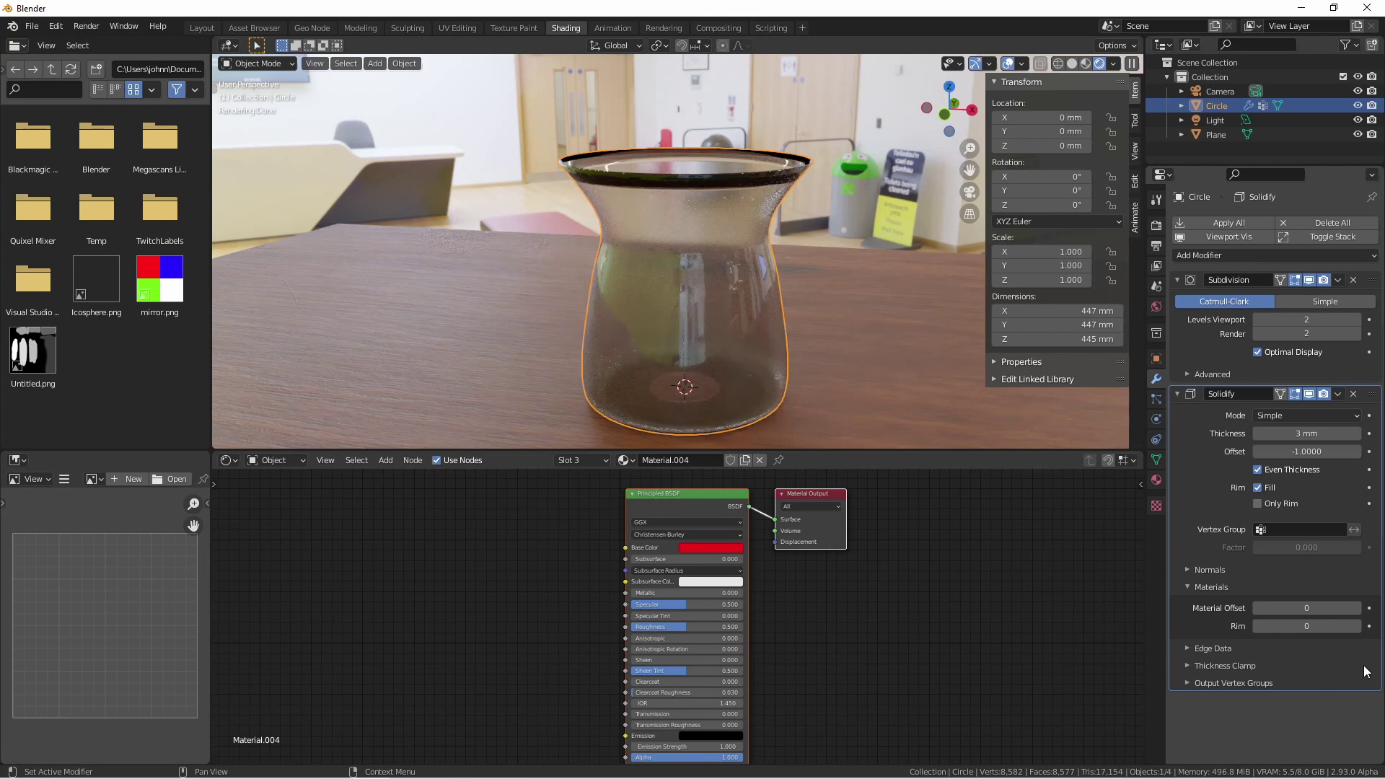
Step: Set the Solidify material offset to 1, and reduce the Transmission of the first material, Material.002, to 0
{"action": "left_click", "coordinate": [1357, 608]}
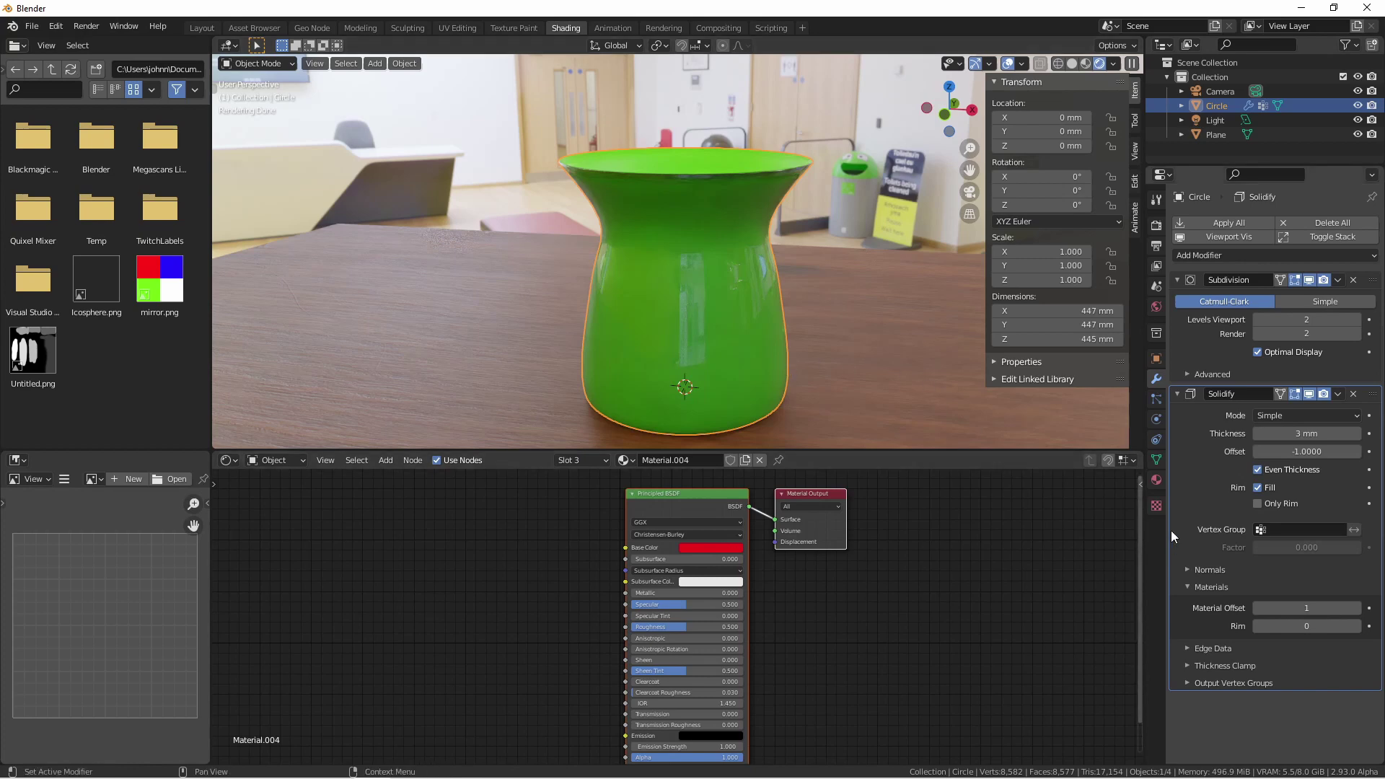
{"action": "left_click", "coordinate": [1156, 480]}
{"action": "left_click", "coordinate": [1235, 226]}
{"action": "scroll", "coordinate": [1301, 356], "scroll_direction": "down", "scroll_amount": 1}
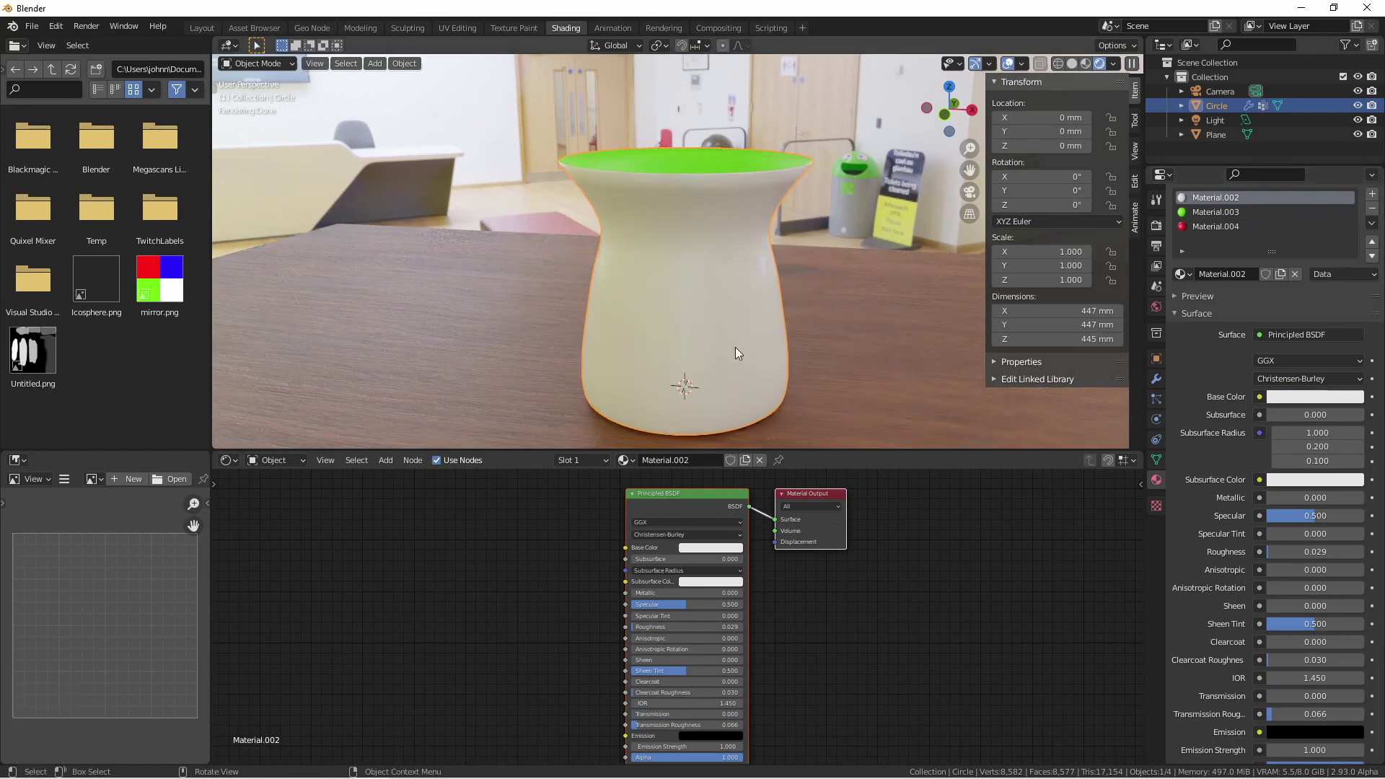
{"action": "left_click", "coordinate": [1156, 379]}
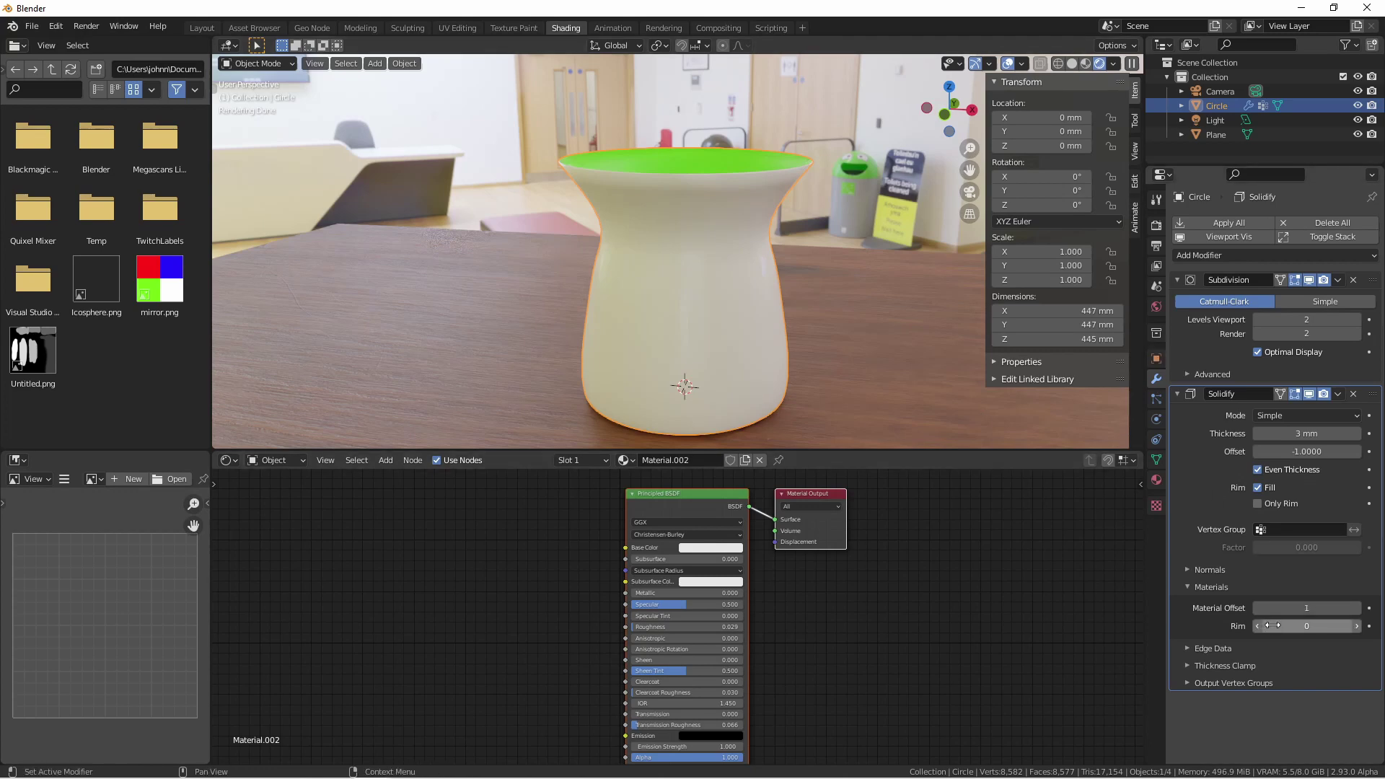
Step: Set the Solidify rim material offset to 2 and view the vase's rim from above
{"action": "left_click", "coordinate": [1357, 630]}
{"action": "left_click", "coordinate": [1357, 629]}
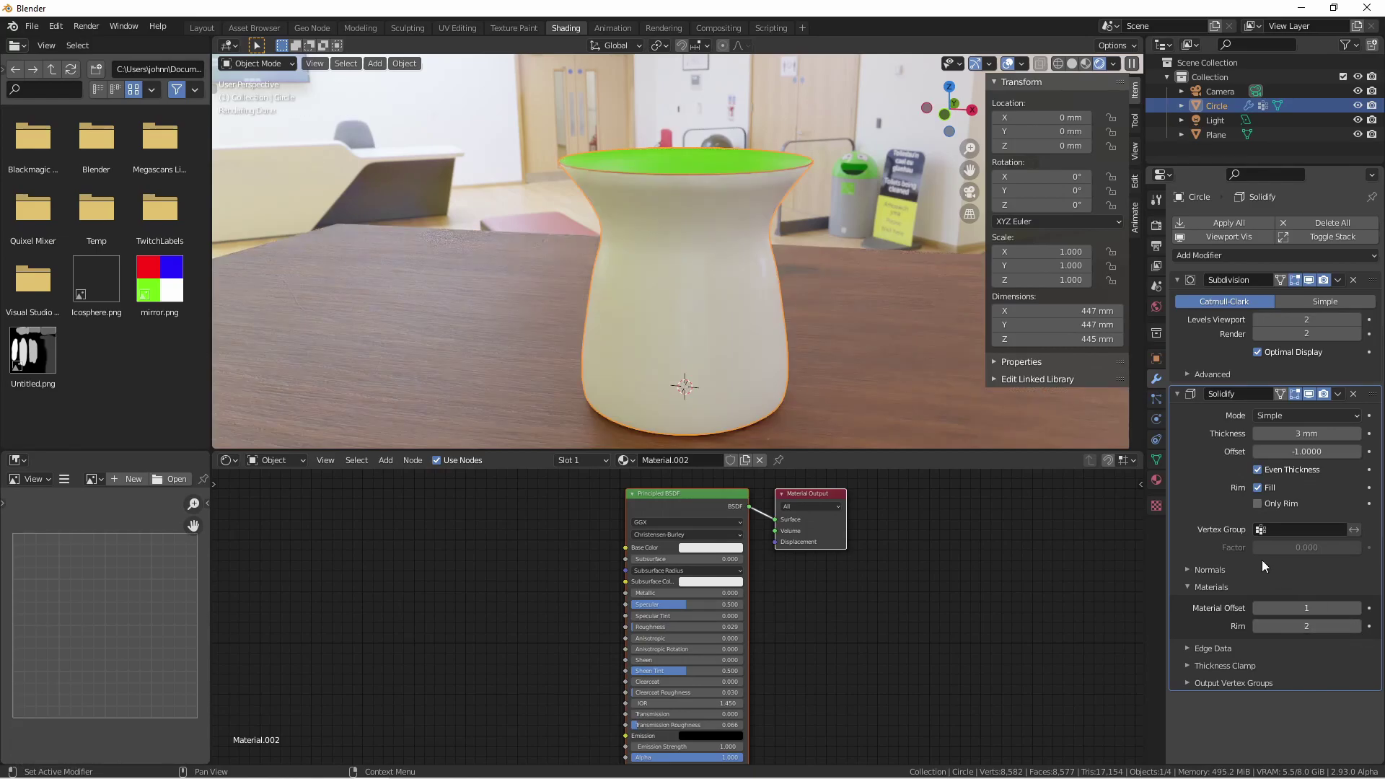
{"action": "scroll", "coordinate": [776, 223], "scroll_direction": "up", "scroll_amount": 4}
{"action": "middle_click_drag", "start_coordinate": [775, 224], "coordinate": [760, 259]}
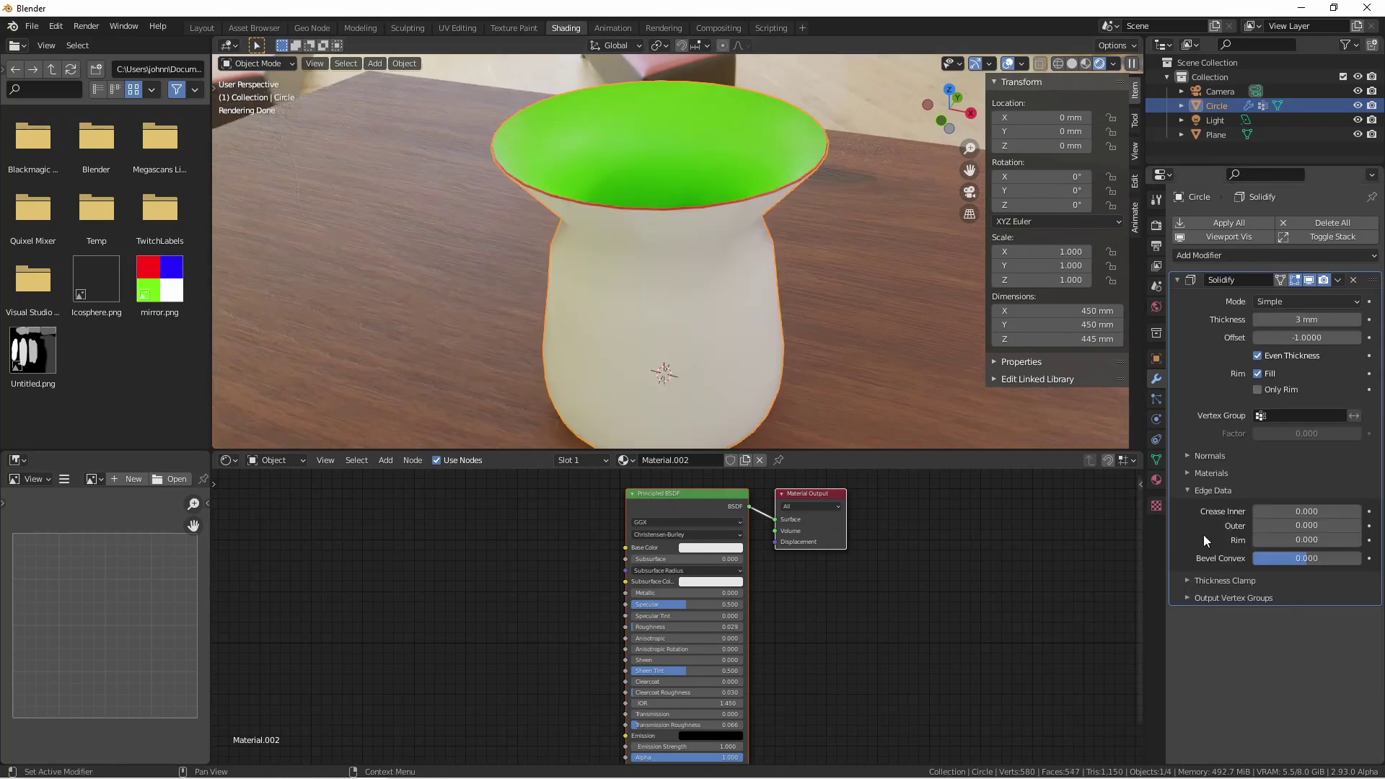
Step: Try a level 2 Subdivision modifier after Solidify with the inner, outer and rim edge creases raised to 1
{"action": "key", "text": "ctrl"}
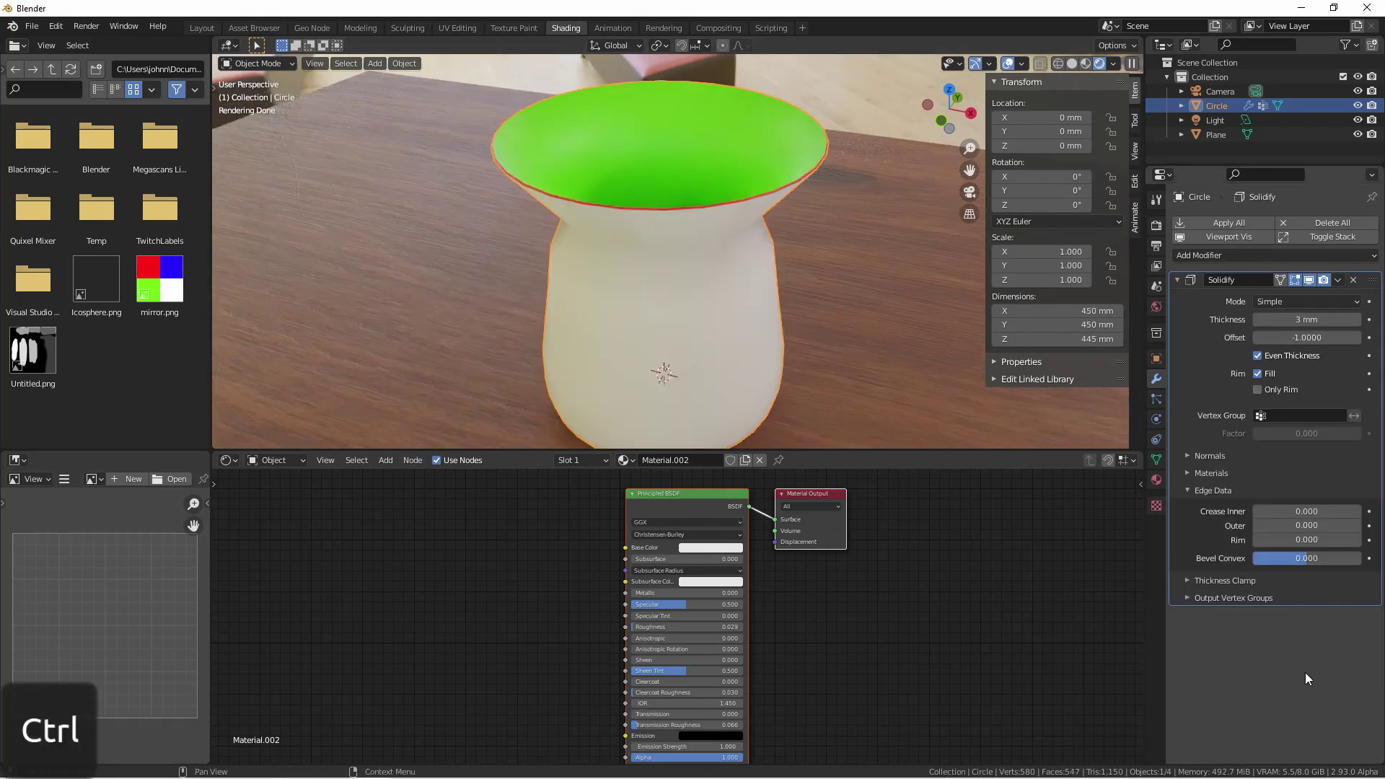
{"action": "key", "text": "ctrl+2"}
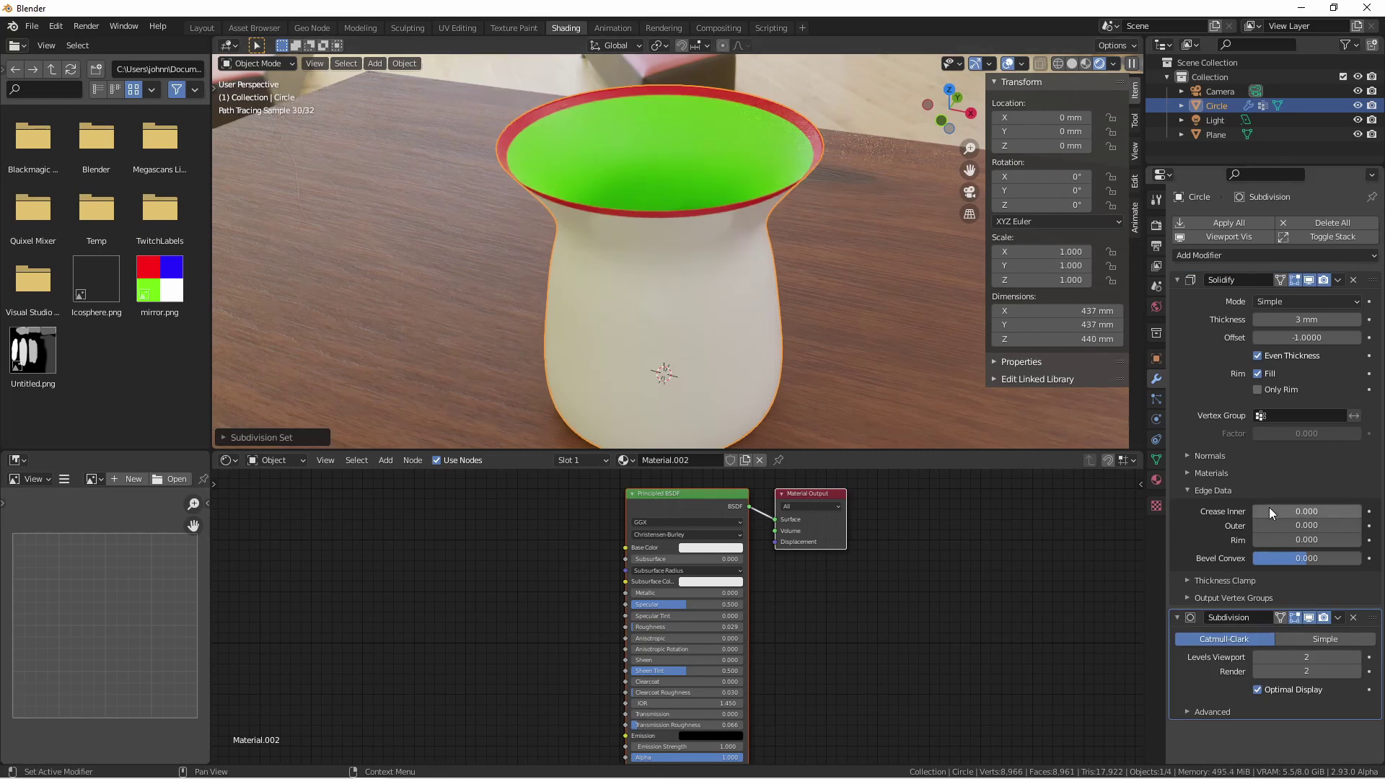
{"action": "left_click_drag", "start_coordinate": [1269, 507], "coordinate": [1326, 509]}
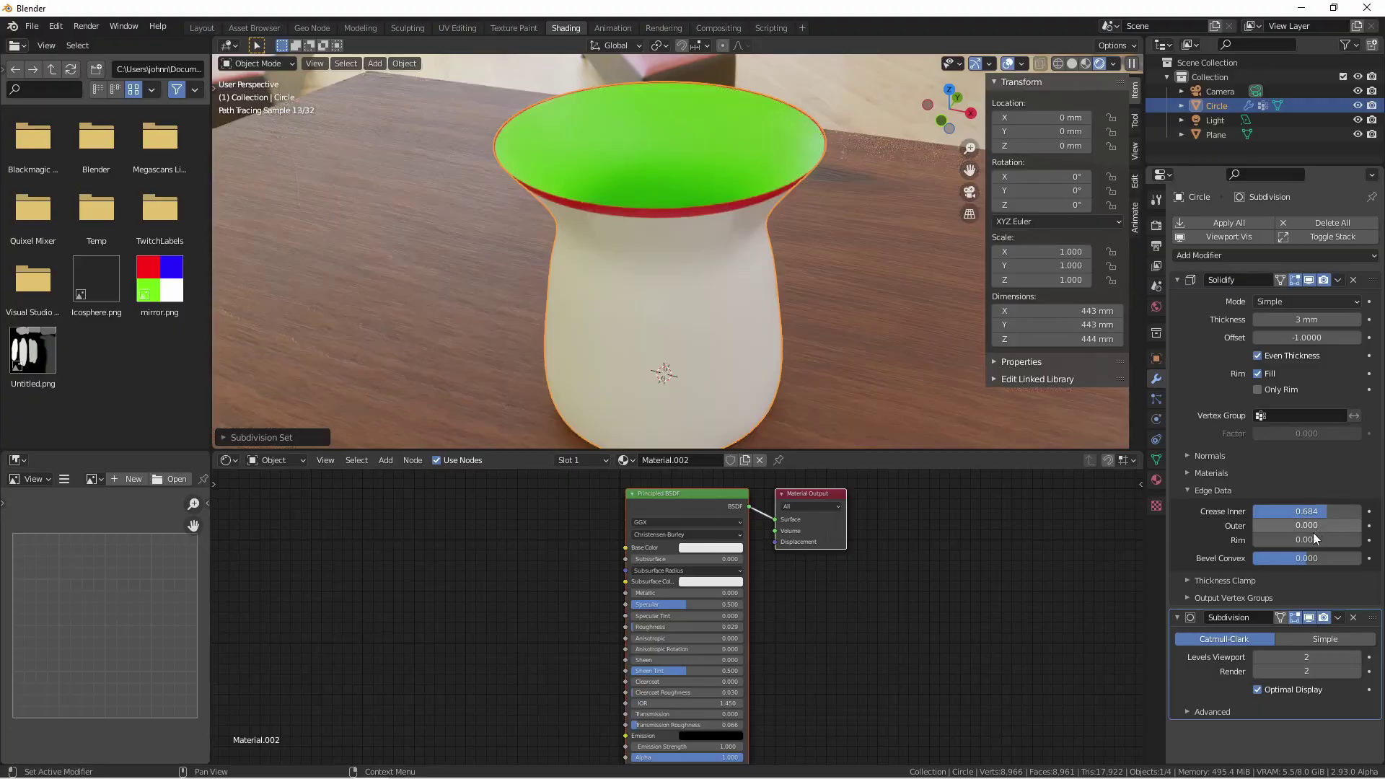
{"action": "left_click_drag", "start_coordinate": [1254, 539], "coordinate": [1327, 540]}
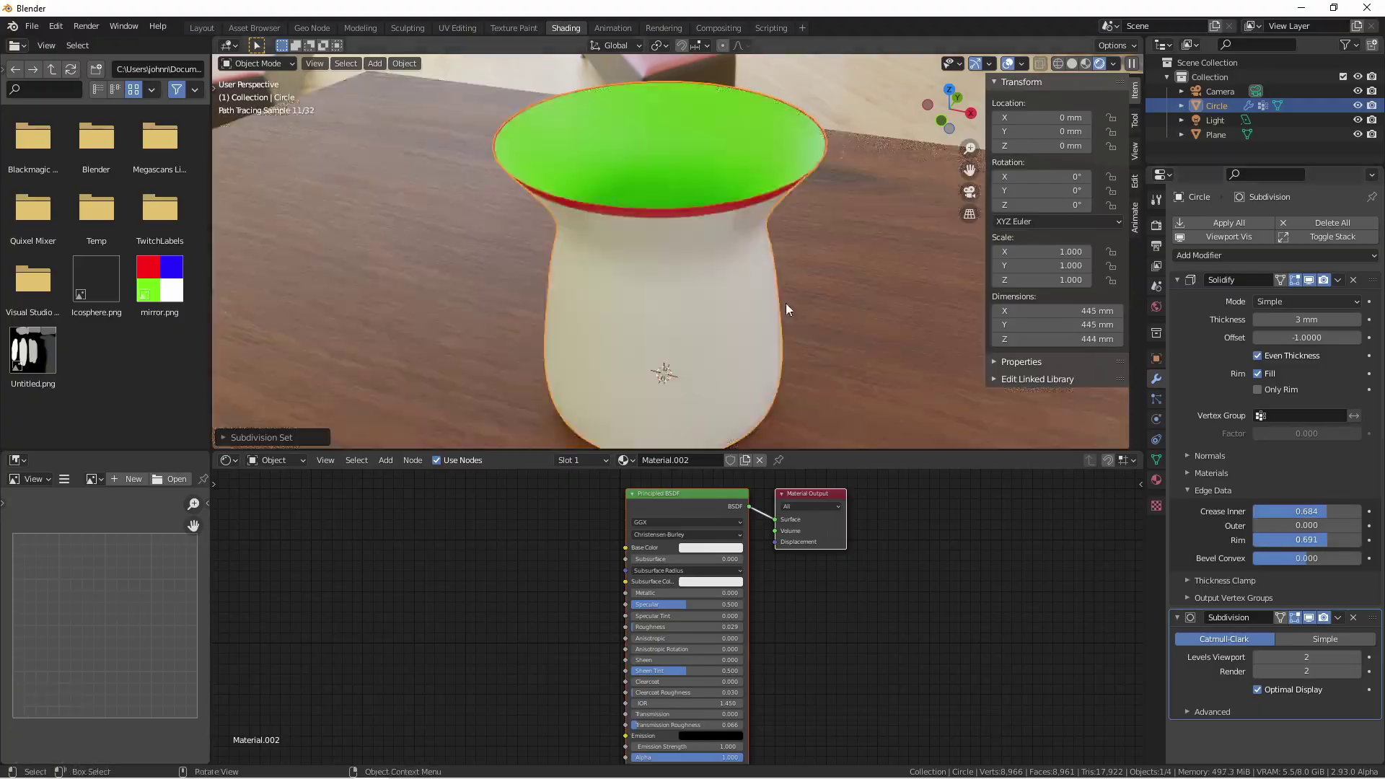
{"action": "scroll", "coordinate": [786, 305], "scroll_direction": "up", "scroll_amount": 2}
{"action": "middle_click_drag", "start_coordinate": [797, 115], "coordinate": [788, 236], "text": "shift"}
{"action": "left_click_drag", "start_coordinate": [1324, 539], "coordinate": [1363, 512]}
{"action": "left_click_drag", "start_coordinate": [1258, 525], "coordinate": [1360, 527]}
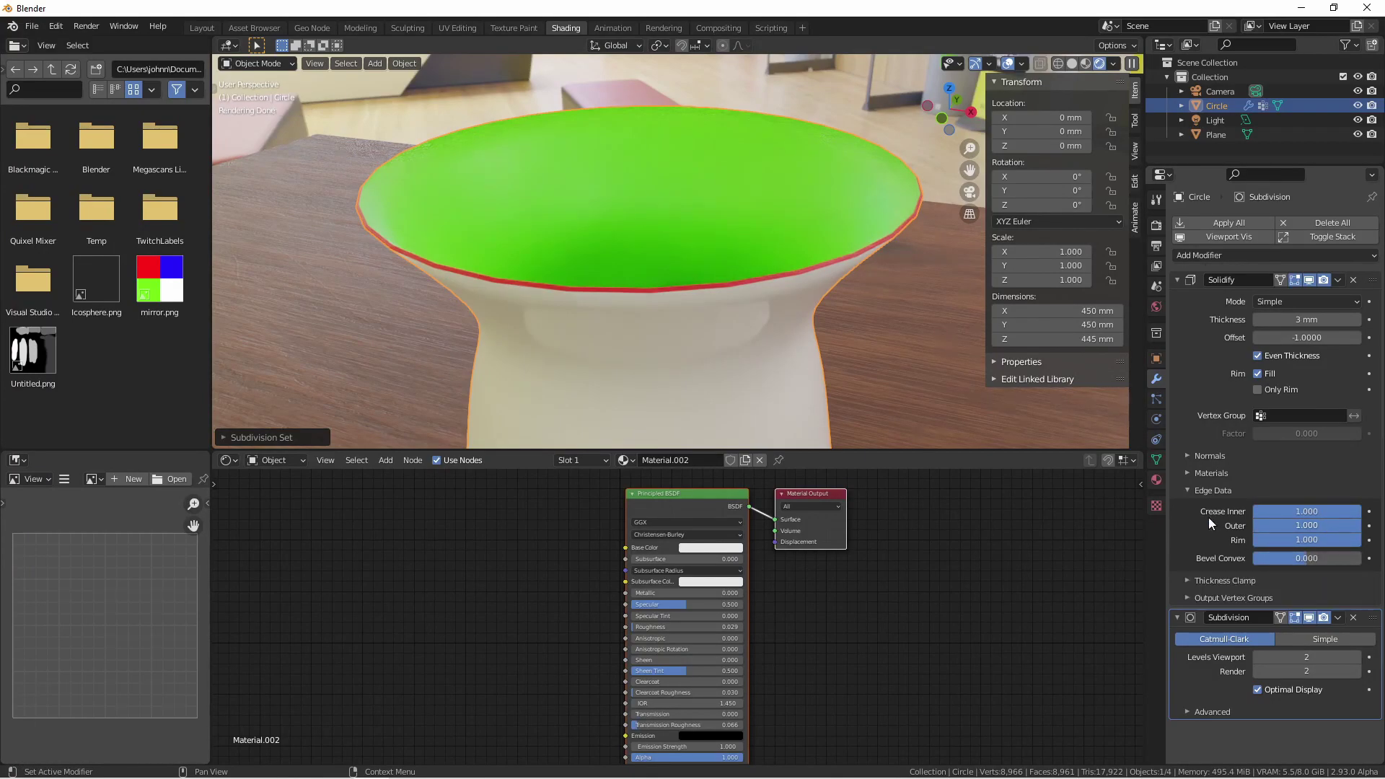
Step: Try a Bevel modifier on the vase with the Solidify thickness at 33 mm and Bevel Convex at 1
{"action": "left_click", "coordinate": [1202, 257]}
{"action": "left_click", "coordinate": [1101, 311]}
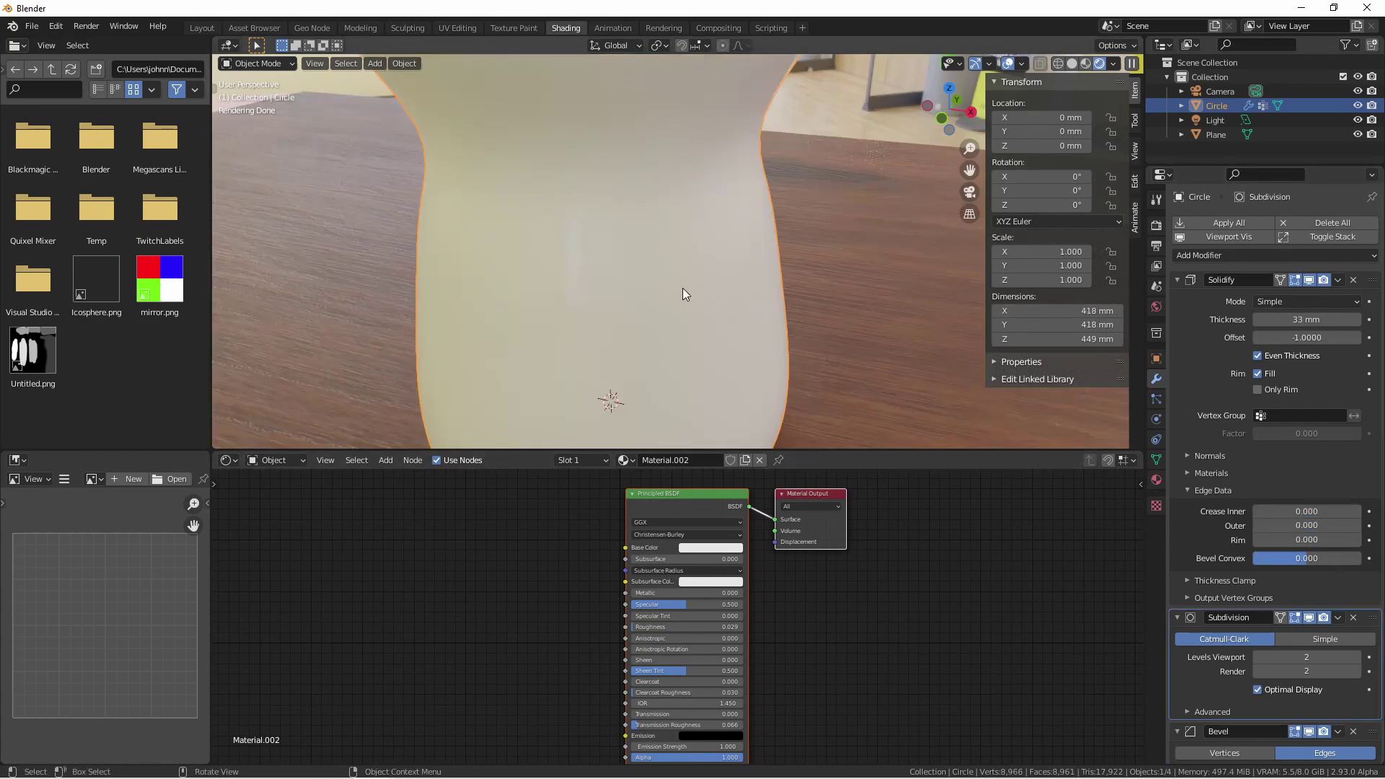
{"action": "left_click_drag", "start_coordinate": [1302, 558], "coordinate": [1359, 558]}
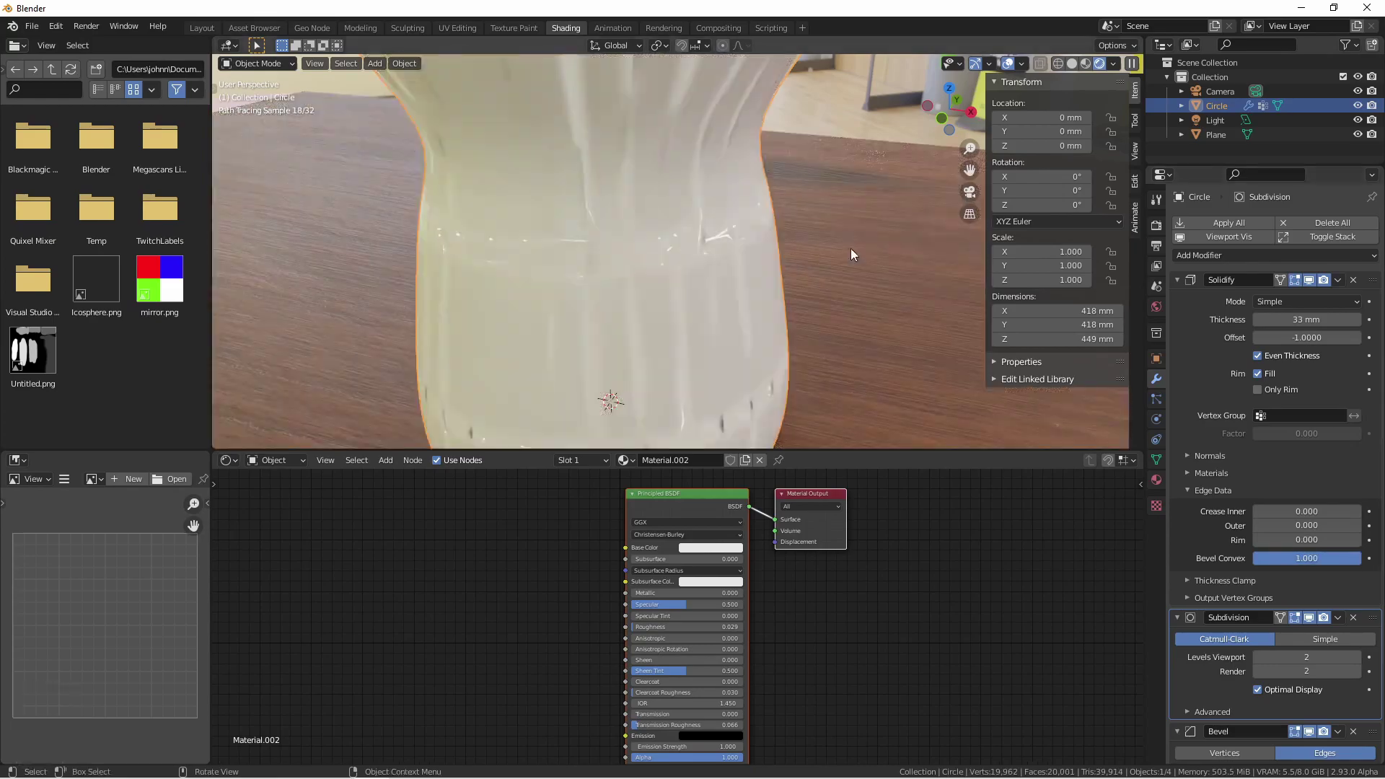
{"action": "scroll", "coordinate": [871, 217], "scroll_direction": "down", "scroll_amount": 4}
{"action": "middle_click_drag", "start_coordinate": [871, 202], "coordinate": [818, 230], "text": "shift"}
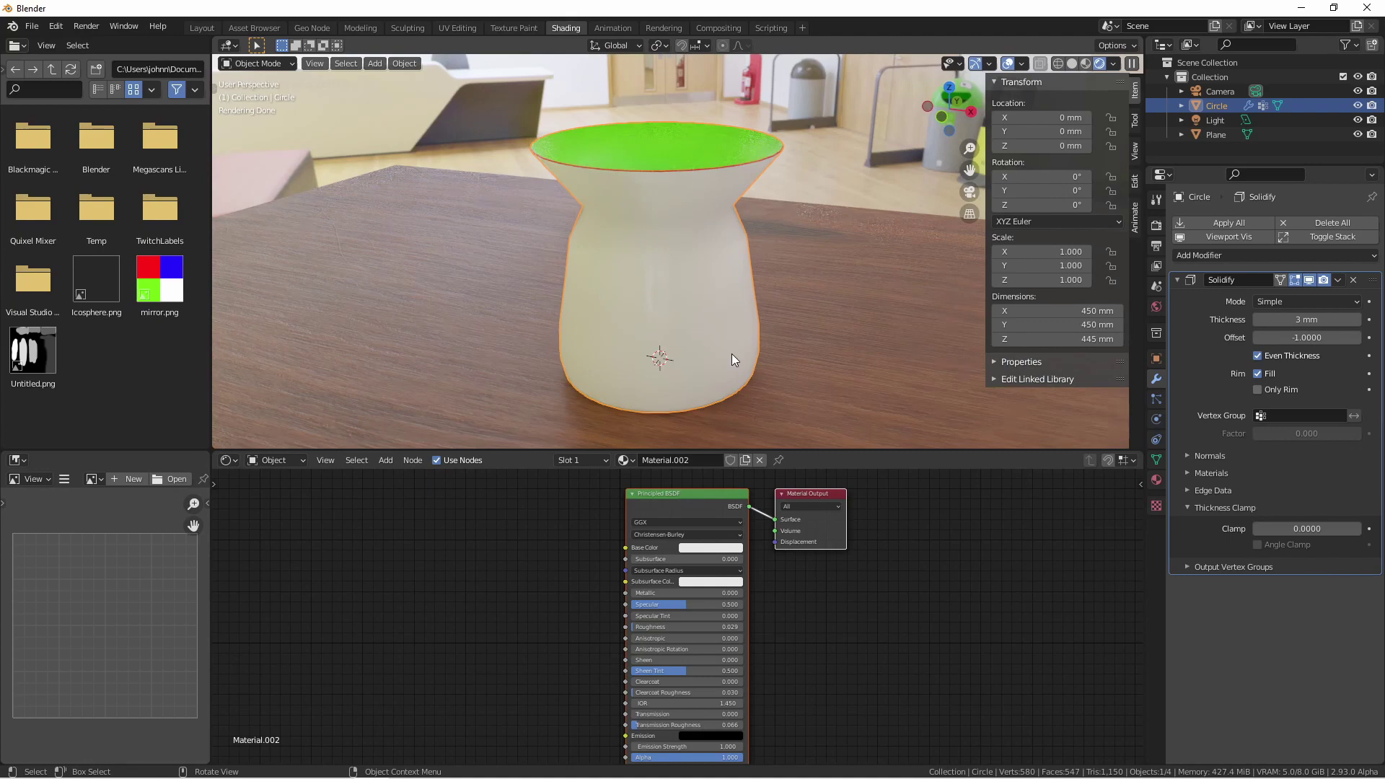
Step: Raise the Solidify thickness to 121 mm in a front wireframe view, and increase the thickness clamp to stop the overlapping geometry
{"action": "key", "text": "z"}
{"action": "key", "text": "KP_1"}
{"action": "scroll", "coordinate": [626, 315], "scroll_direction": "up", "scroll_amount": 3}
{"action": "middle_click_drag", "start_coordinate": [586, 326], "coordinate": [473, 336], "text": "shift"}
{"action": "left_click_drag", "start_coordinate": [1298, 319], "coordinate": [911, 322]}
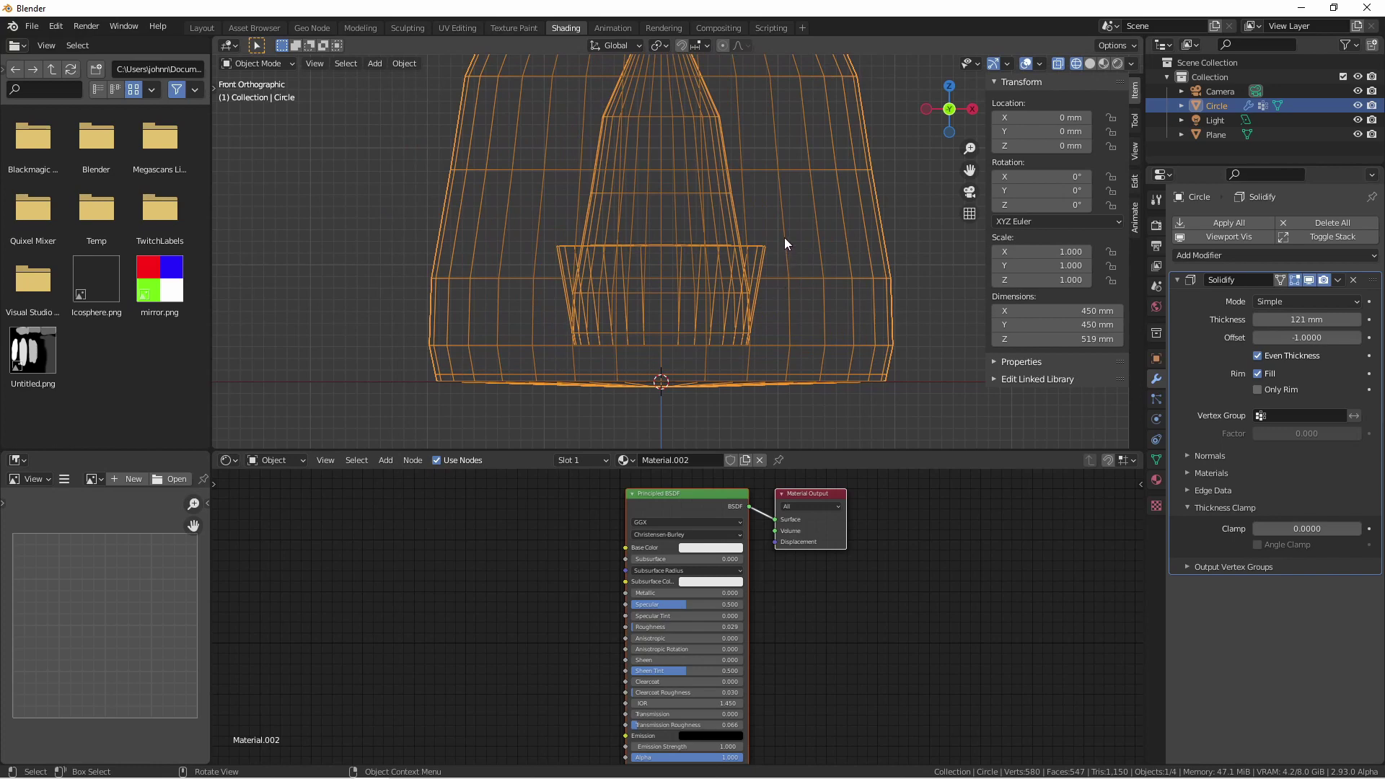
{"action": "scroll", "coordinate": [721, 202], "scroll_direction": "down", "scroll_amount": 4}
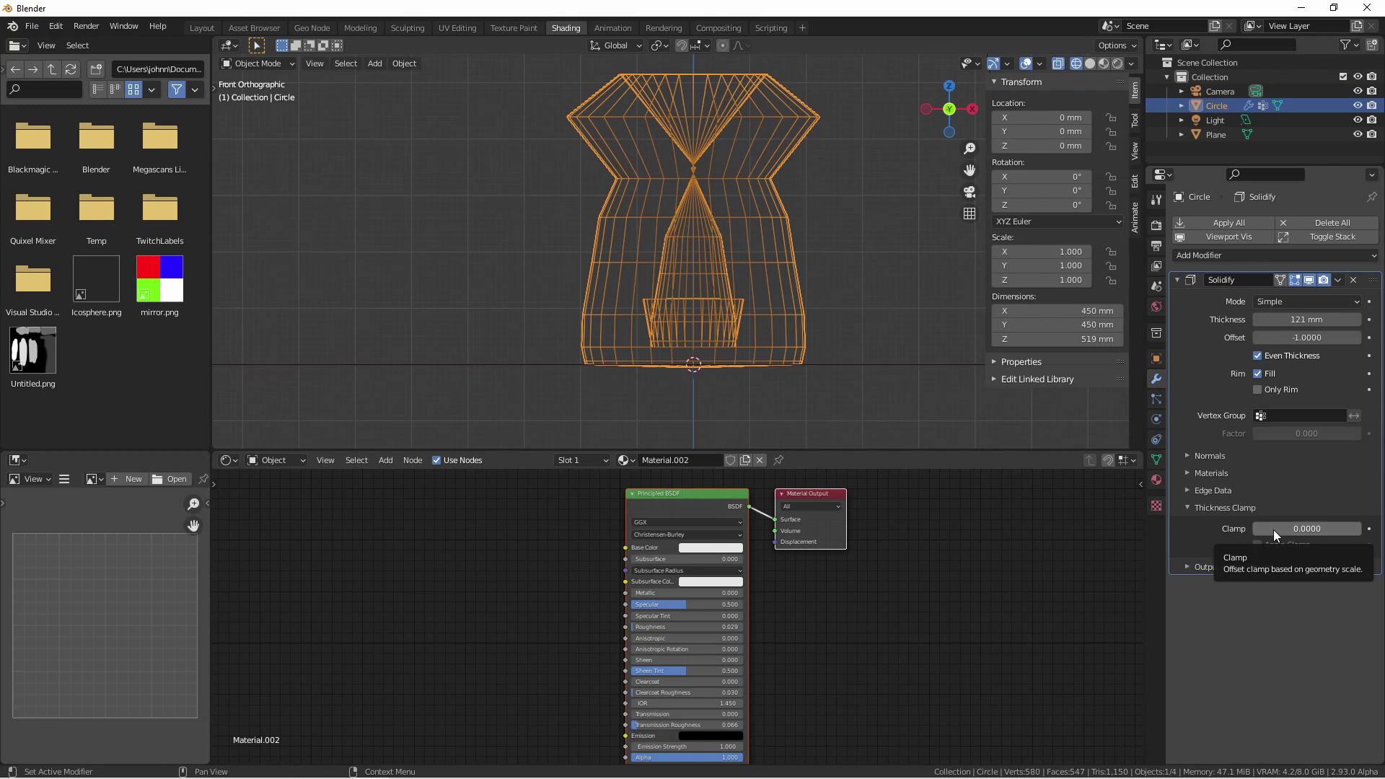
{"action": "mouse_move", "coordinate": [1273, 529]}
{"action": "left_mouse_down"}
{"action": "mouse_move", "coordinate": [1299, 530]}
{"action": "mouse_move", "coordinate": [1275, 543]}
{"action": "left_mouse_up"}
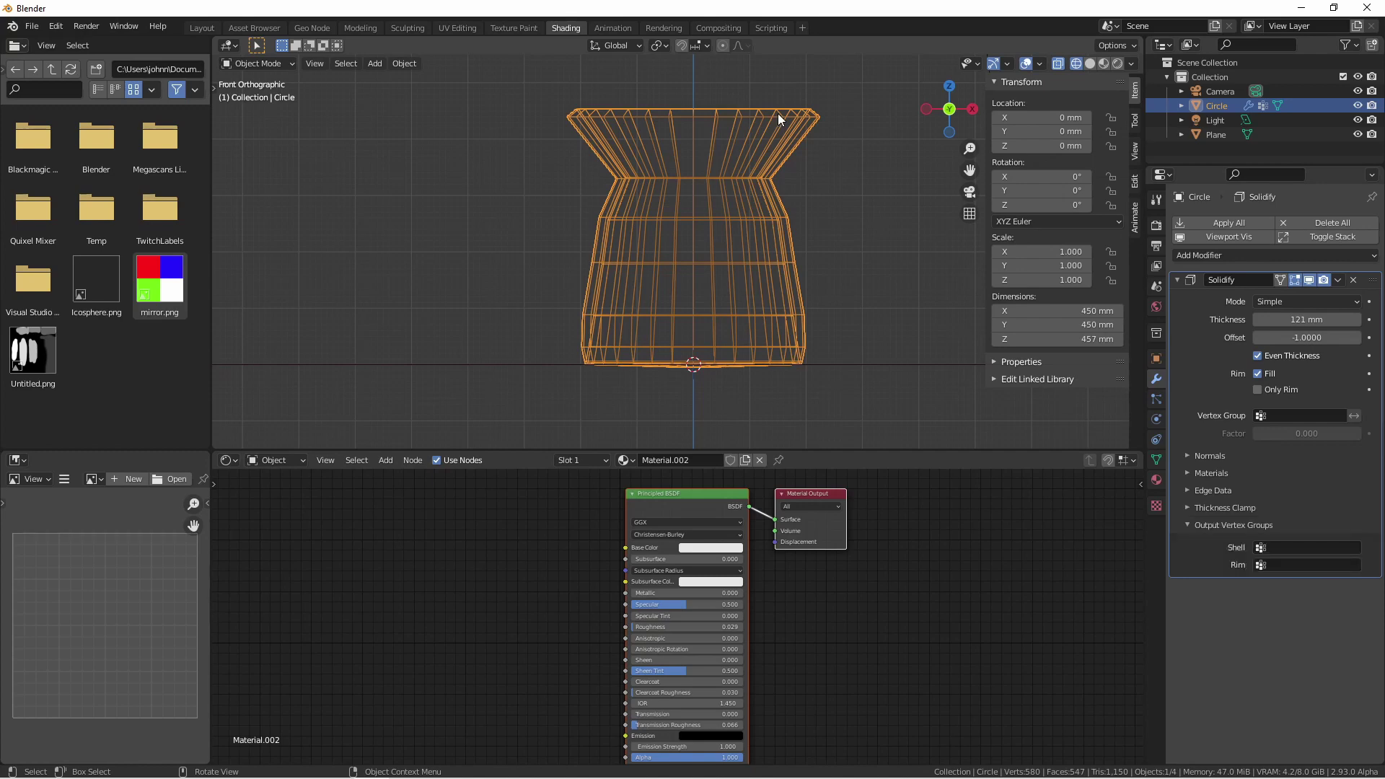
Step: Create two new vertex groups on the vase named Shell and Rim
{"action": "left_click", "coordinate": [1156, 459]}
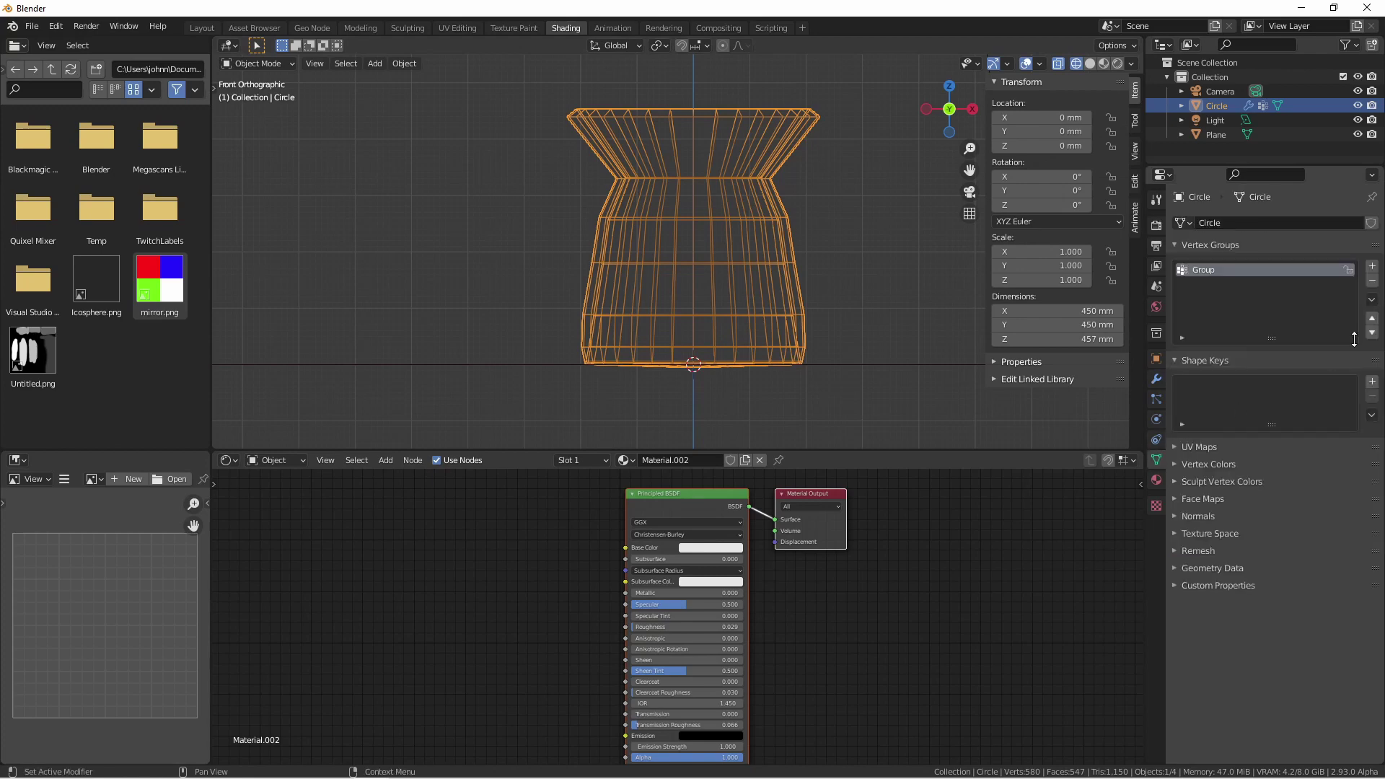
{"action": "left_click", "coordinate": [1372, 266]}
{"action": "double_click", "coordinate": [1283, 281]}
{"action": "type", "text": "Shell"}
{"action": "key", "text": "Return"}
{"action": "left_click", "coordinate": [1372, 266]}
{"action": "double_click", "coordinate": [1278, 297]}
{"action": "type", "text": "Rim"}
{"action": "key", "text": "Return"}
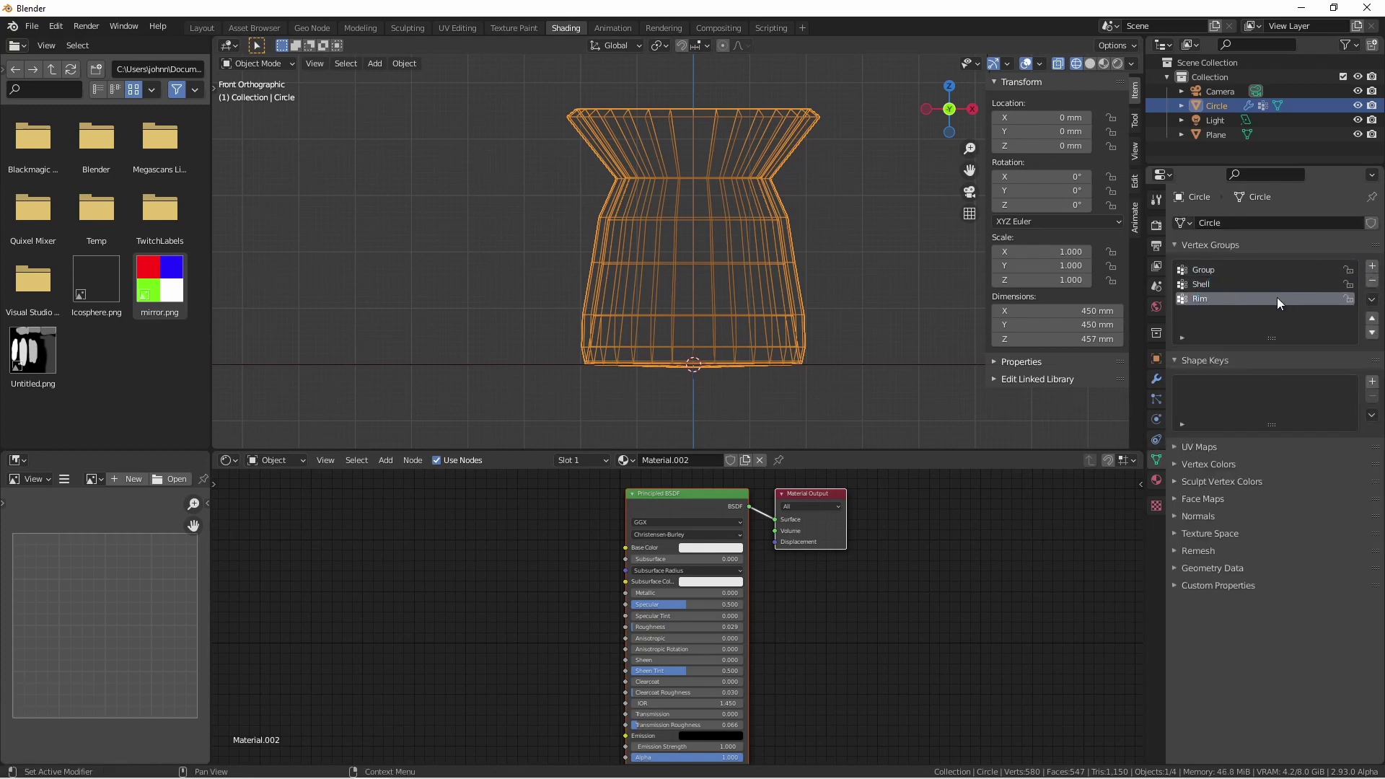
Step: Assign the Shell and Rim vertex groups as the Solidify modifier's shell and rim output groups
{"action": "left_click", "coordinate": [1156, 379]}
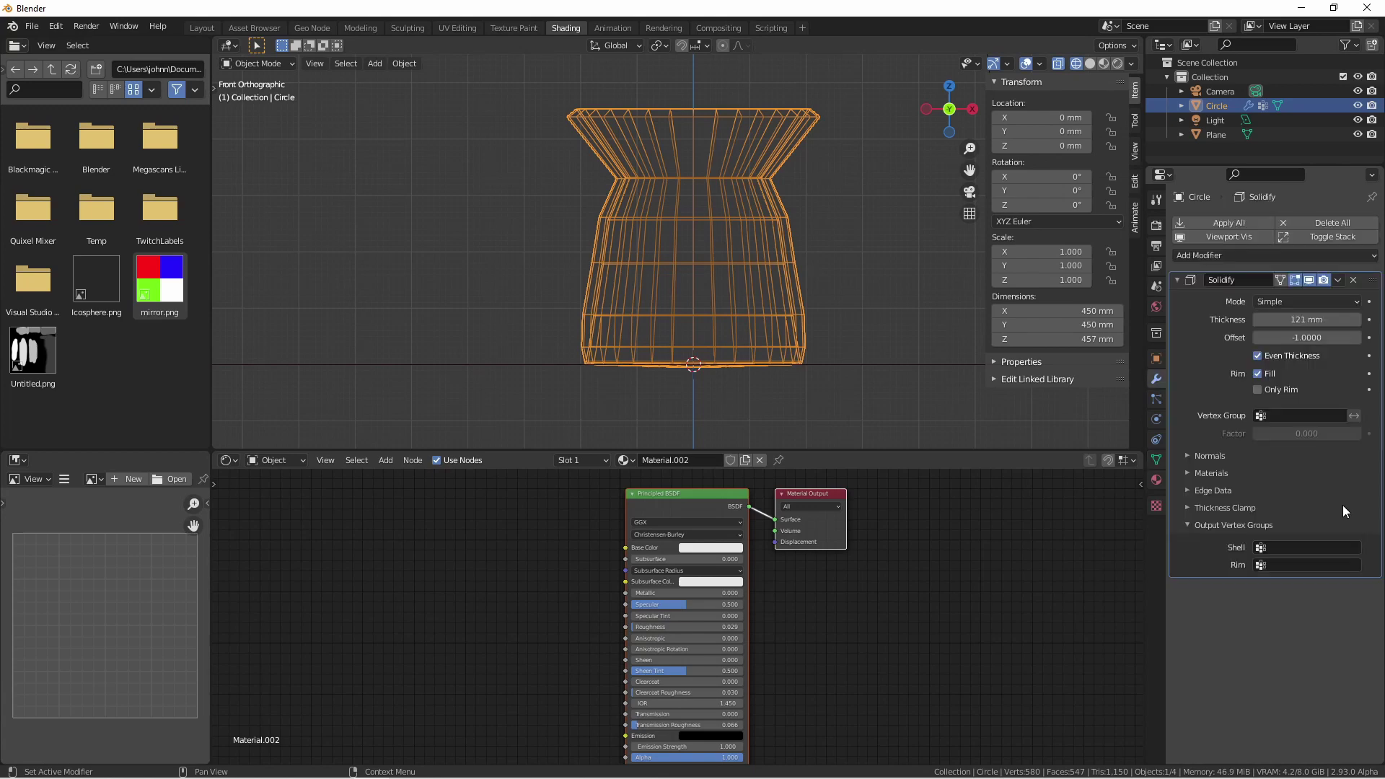
{"action": "left_click", "coordinate": [1313, 548]}
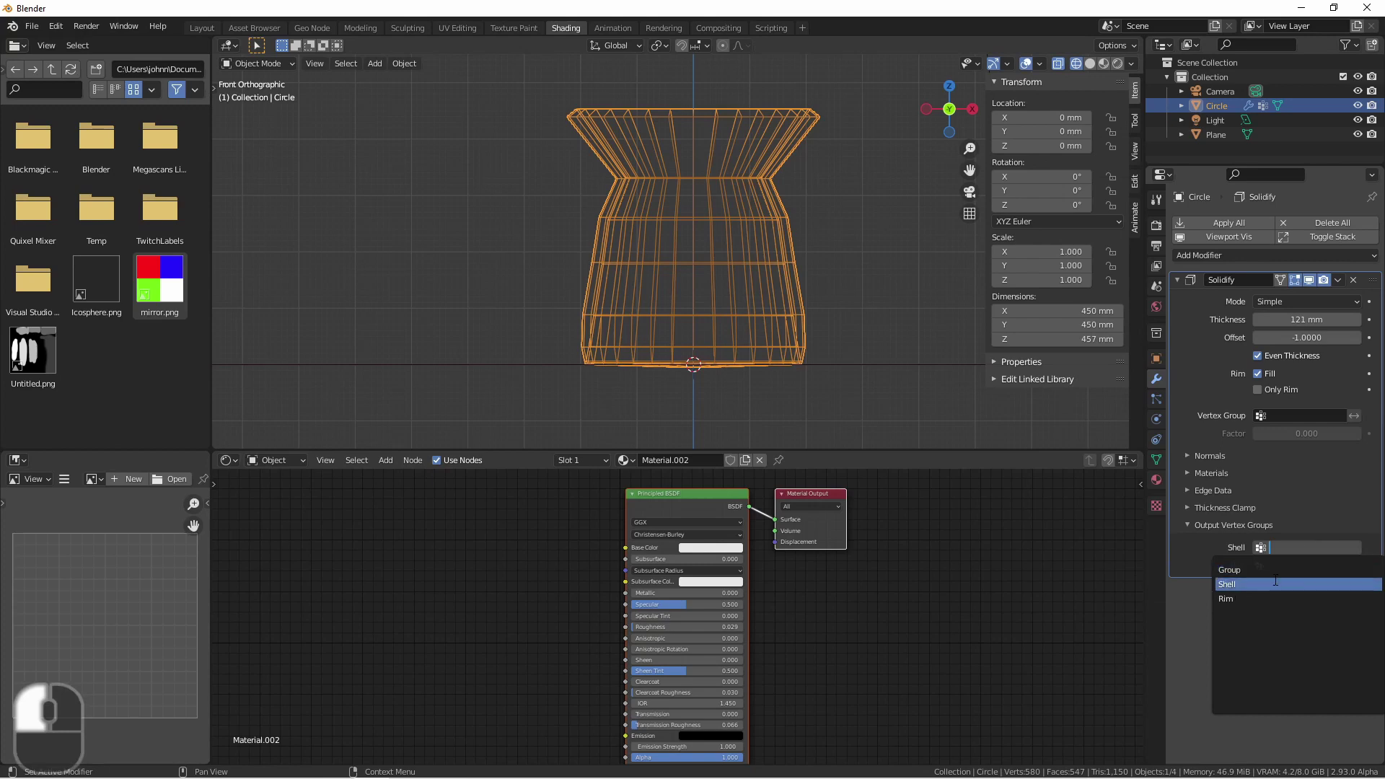
{"action": "left_click", "coordinate": [1291, 585]}
{"action": "left_click", "coordinate": [1290, 564]}
{"action": "left_click", "coordinate": [1280, 609]}
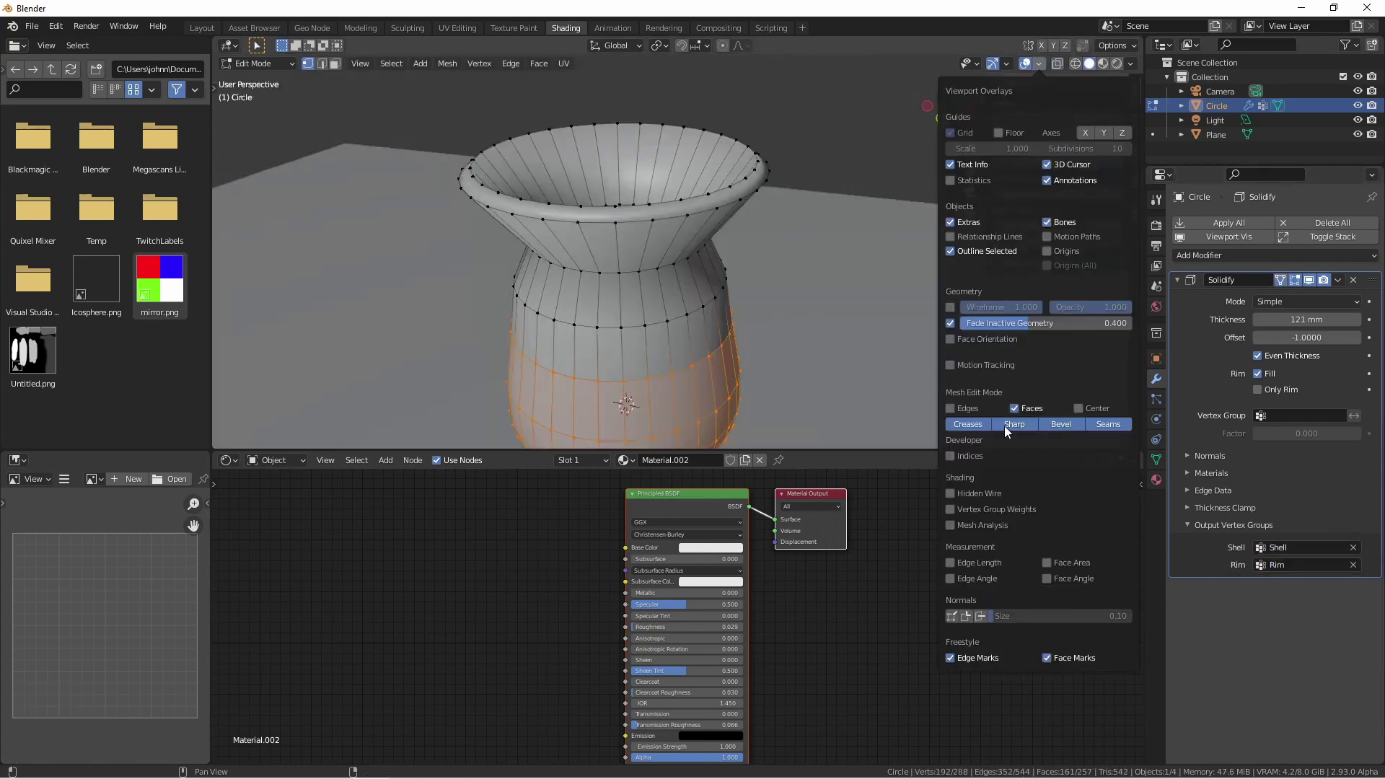
Step: Display vertex group weights on the vase in Edit Mode and compare the Shell and Rim groups
{"action": "left_click", "coordinate": [1003, 427]}
{"action": "left_click", "coordinate": [1156, 459]}
{"action": "left_click", "coordinate": [1120, 332]}
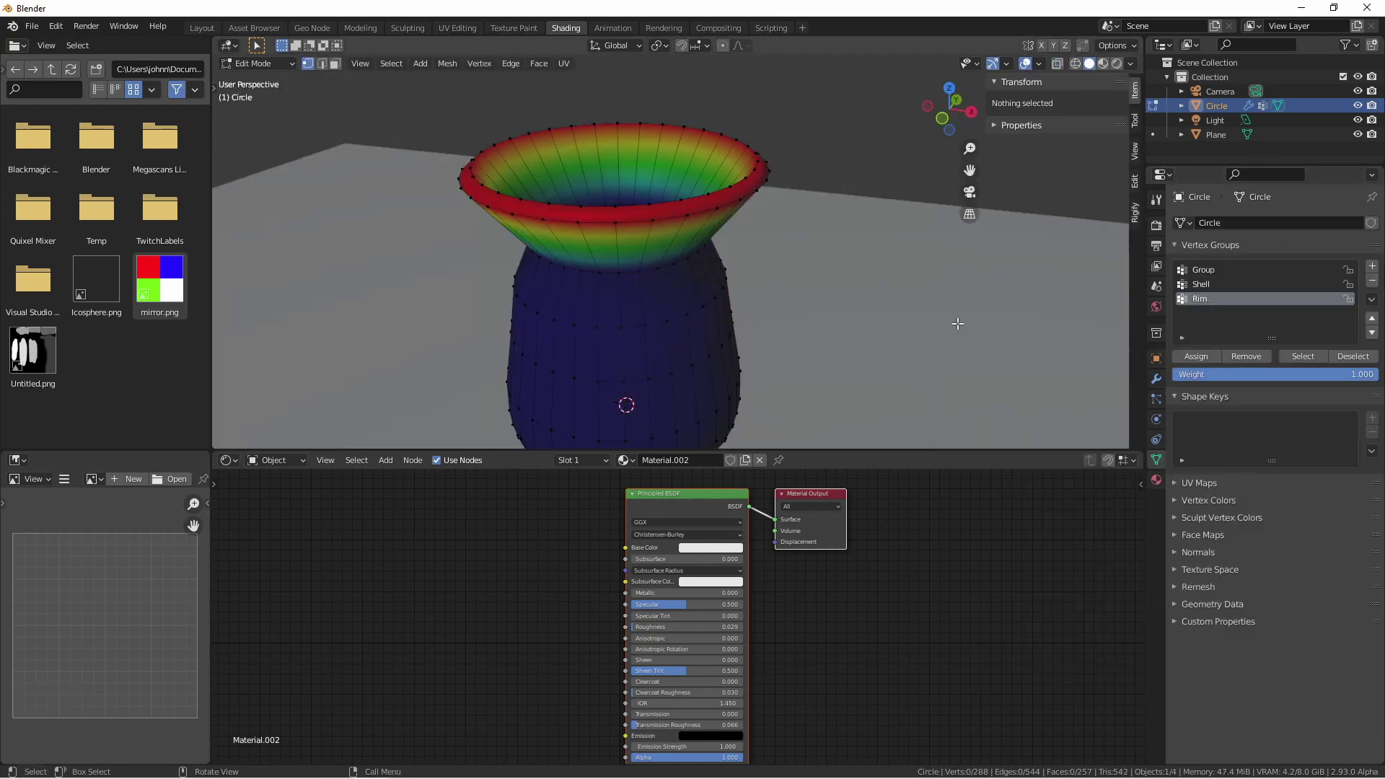
{"action": "middle_click_drag", "start_coordinate": [954, 325], "coordinate": [960, 288], "text": "shift"}
{"action": "left_click", "coordinate": [1216, 283]}
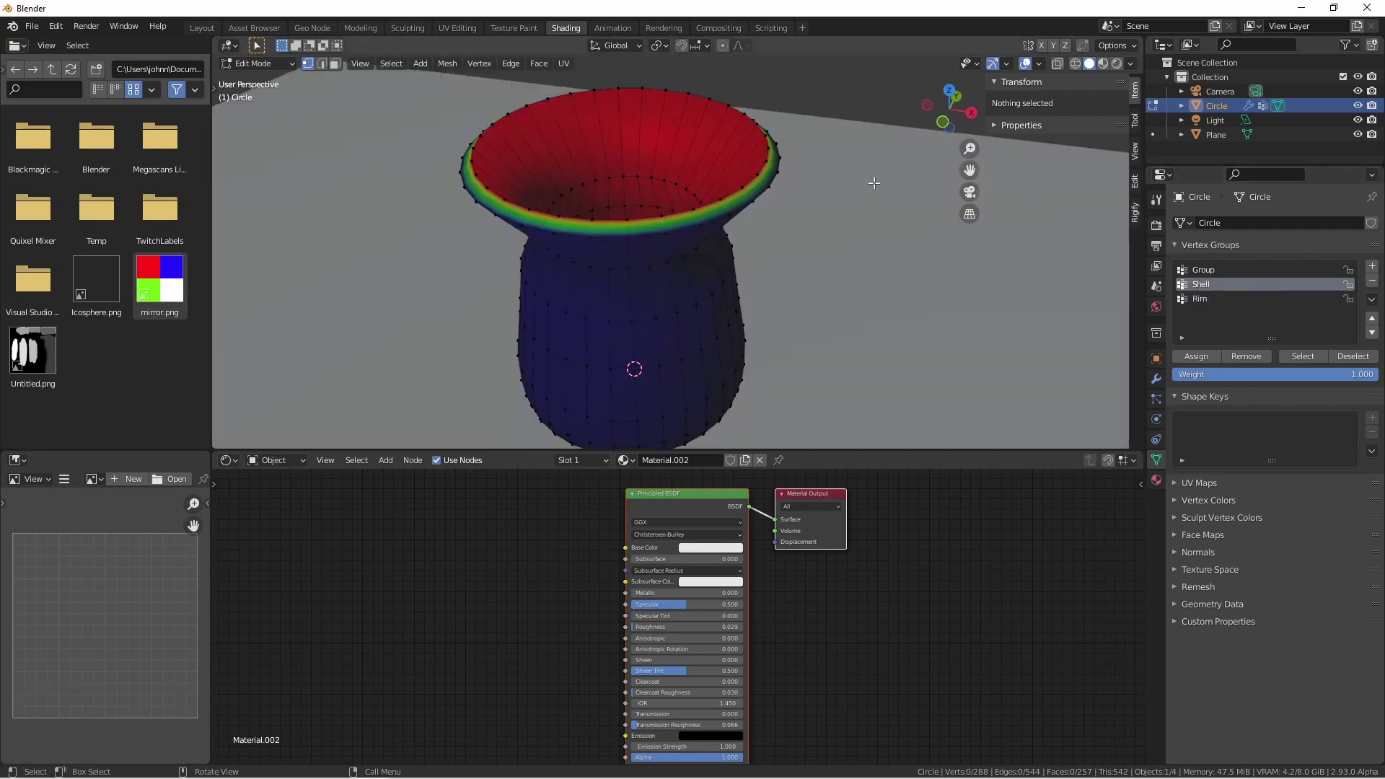
{"action": "left_click", "coordinate": [1201, 299]}
Step: Return to Object Mode, switch the Solidify modifier to Complex mode and look through its thickness mode options
{"action": "left_click", "coordinate": [1157, 378]}
{"action": "key", "text": "Tab"}
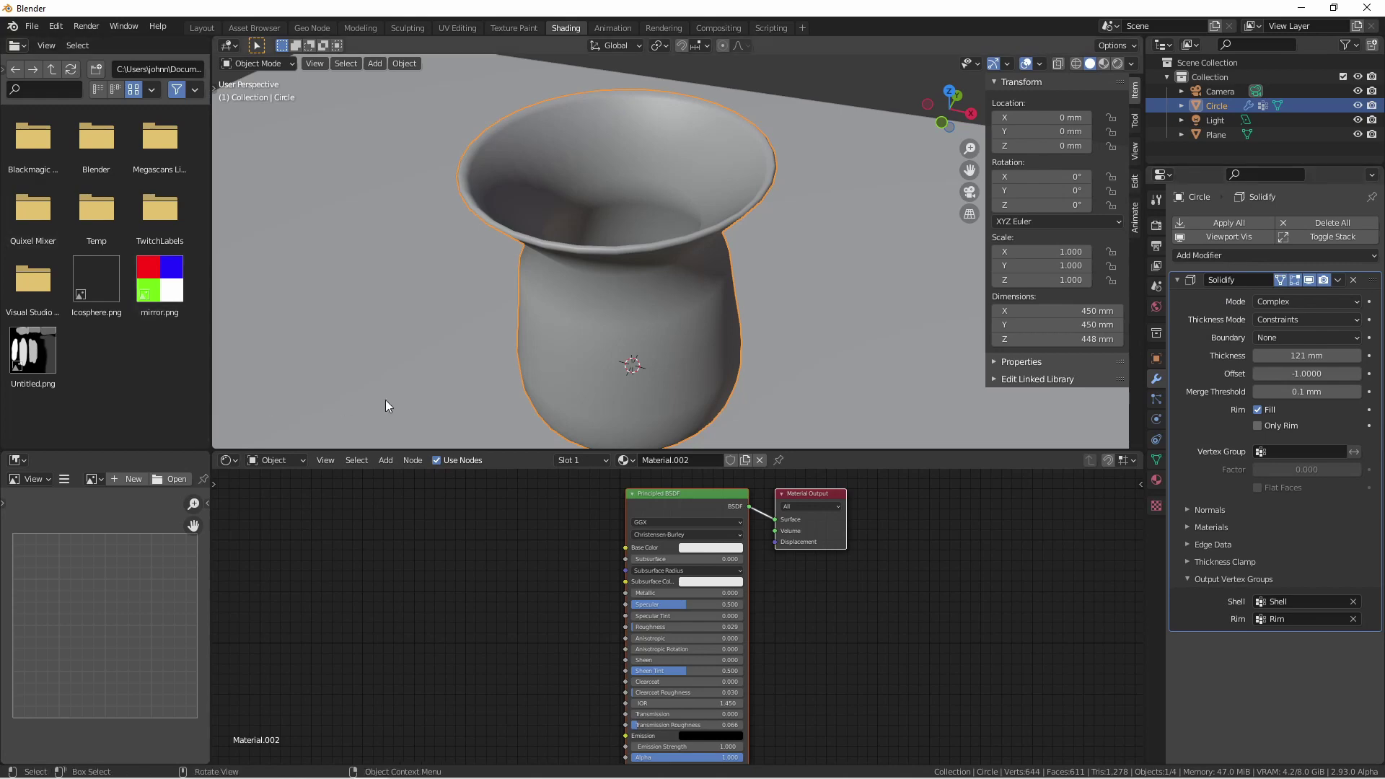
{"action": "left_click", "coordinate": [1320, 320]}
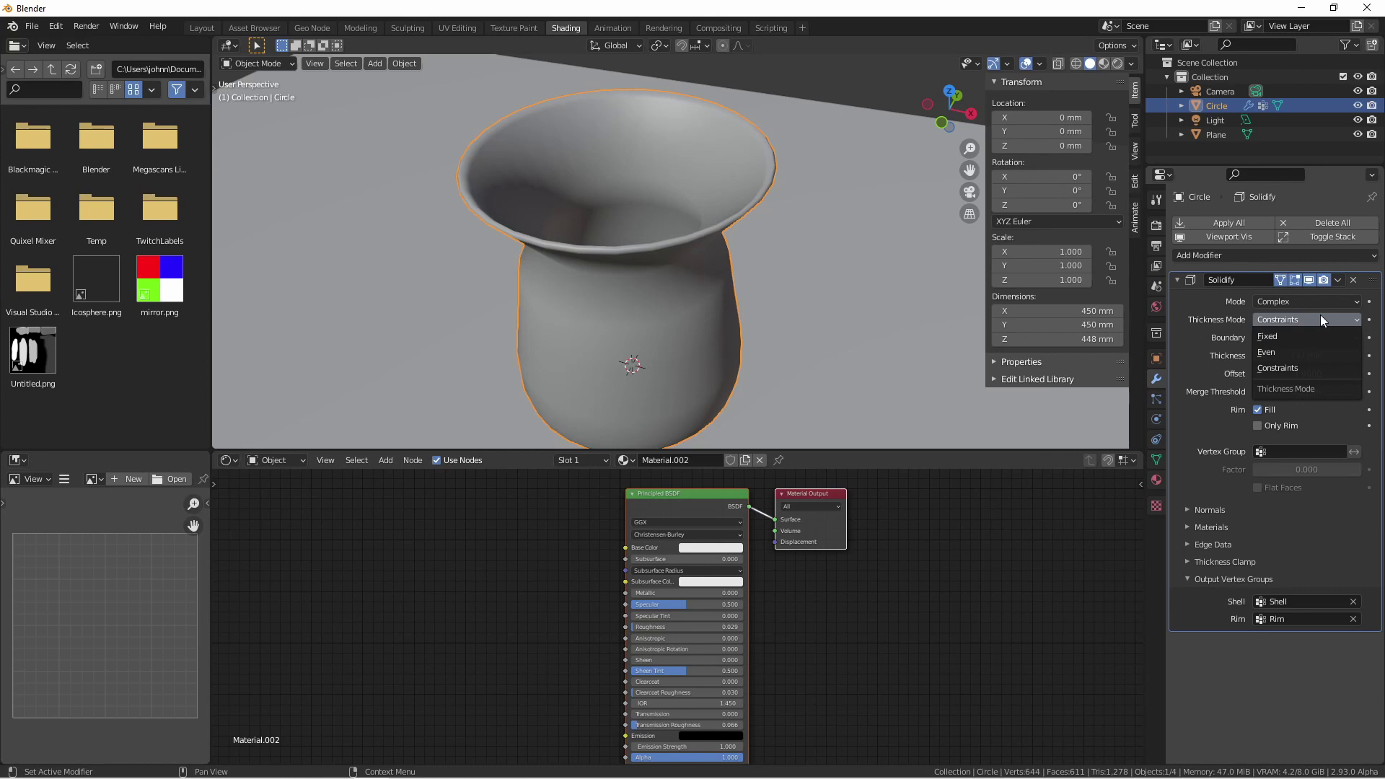
{"action": "left_click", "coordinate": [1333, 339]}
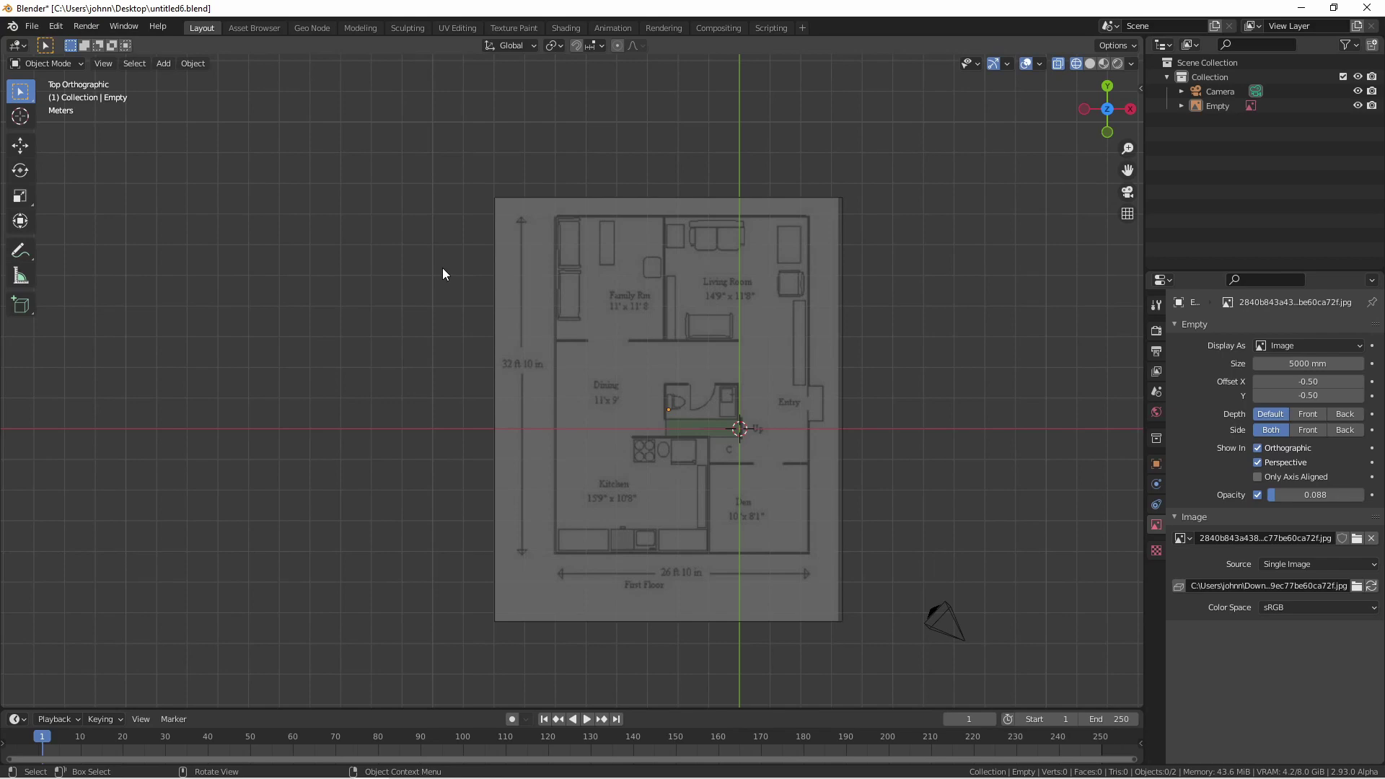
Step: Add a plane over the floor plan image, size it 152 by 152 mm and move it onto the upper-left outer wall corner
{"action": "scroll", "coordinate": [560, 132], "scroll_direction": "up", "scroll_amount": 4}
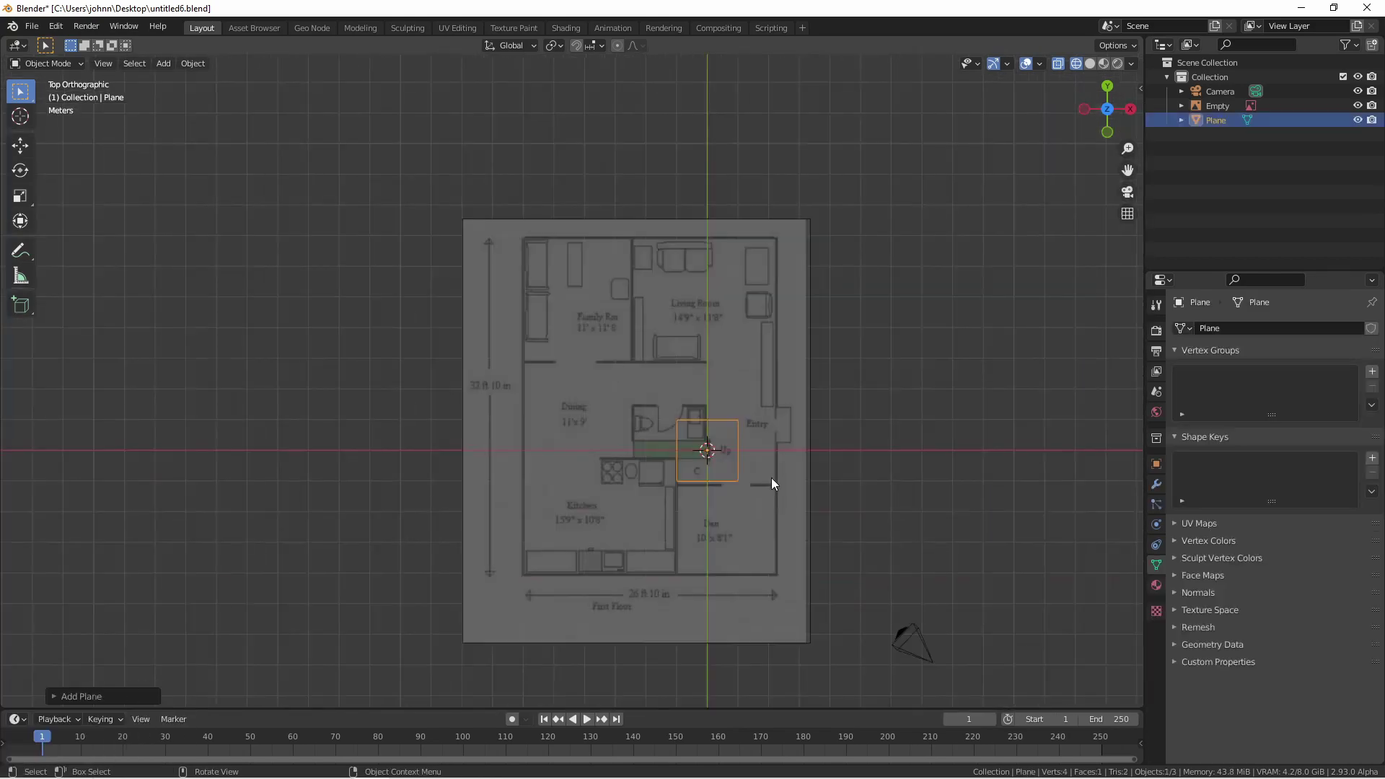
{"action": "key", "text": "n"}
{"action": "left_click", "coordinate": [1055, 311]}
{"action": "type", "text": "152"}
{"action": "key", "text": "Tab"}
{"action": "type", "text": "152"}
{"action": "key", "text": "Return"}
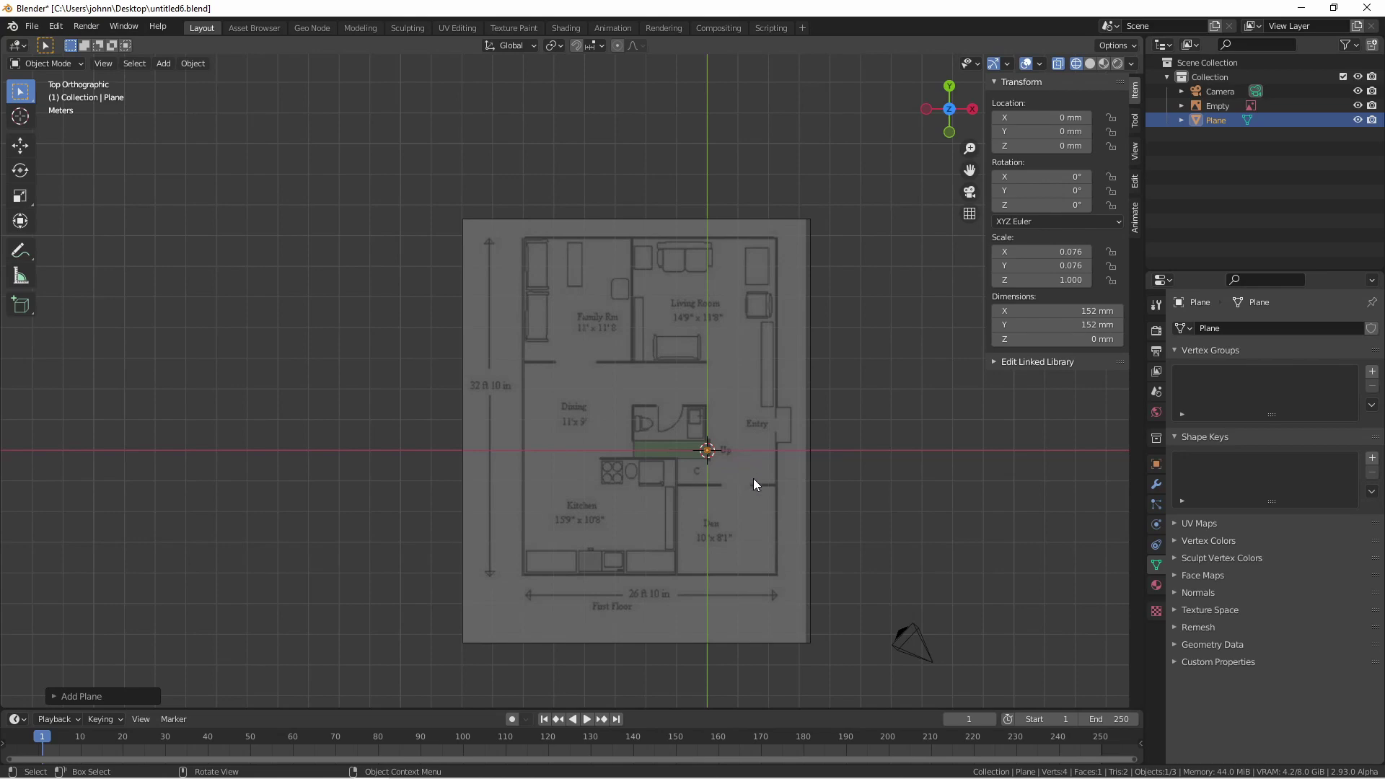
{"action": "key", "text": "g"}
{"action": "left_click", "coordinate": [529, 297]}
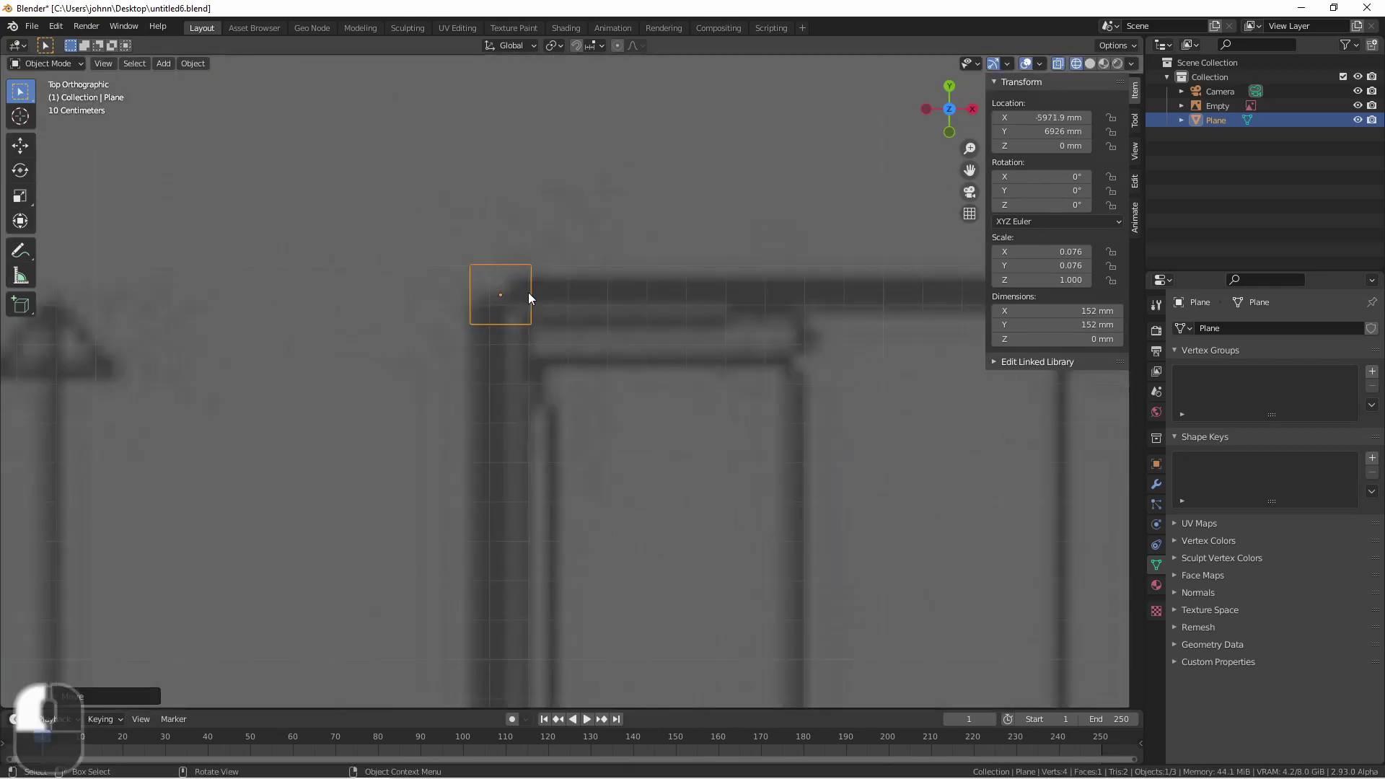
Step: Stretch the plane's right edge along X over the upper outer wall to the wall between Family Rm and Living Room
{"action": "scroll", "coordinate": [641, 448], "scroll_direction": "down", "scroll_amount": 3}
{"action": "middle_click_drag", "start_coordinate": [653, 469], "coordinate": [339, 457], "text": "shift"}
{"action": "scroll", "coordinate": [279, 417], "scroll_direction": "down", "scroll_amount": 1}
{"action": "scroll", "coordinate": [279, 417], "scroll_direction": "down", "scroll_amount": 2}
{"action": "key", "text": "Tab"}
{"action": "left_click_drag", "start_coordinate": [263, 359], "coordinate": [312, 419]}
{"action": "key", "text": "g"}
{"action": "key", "text": "x"}
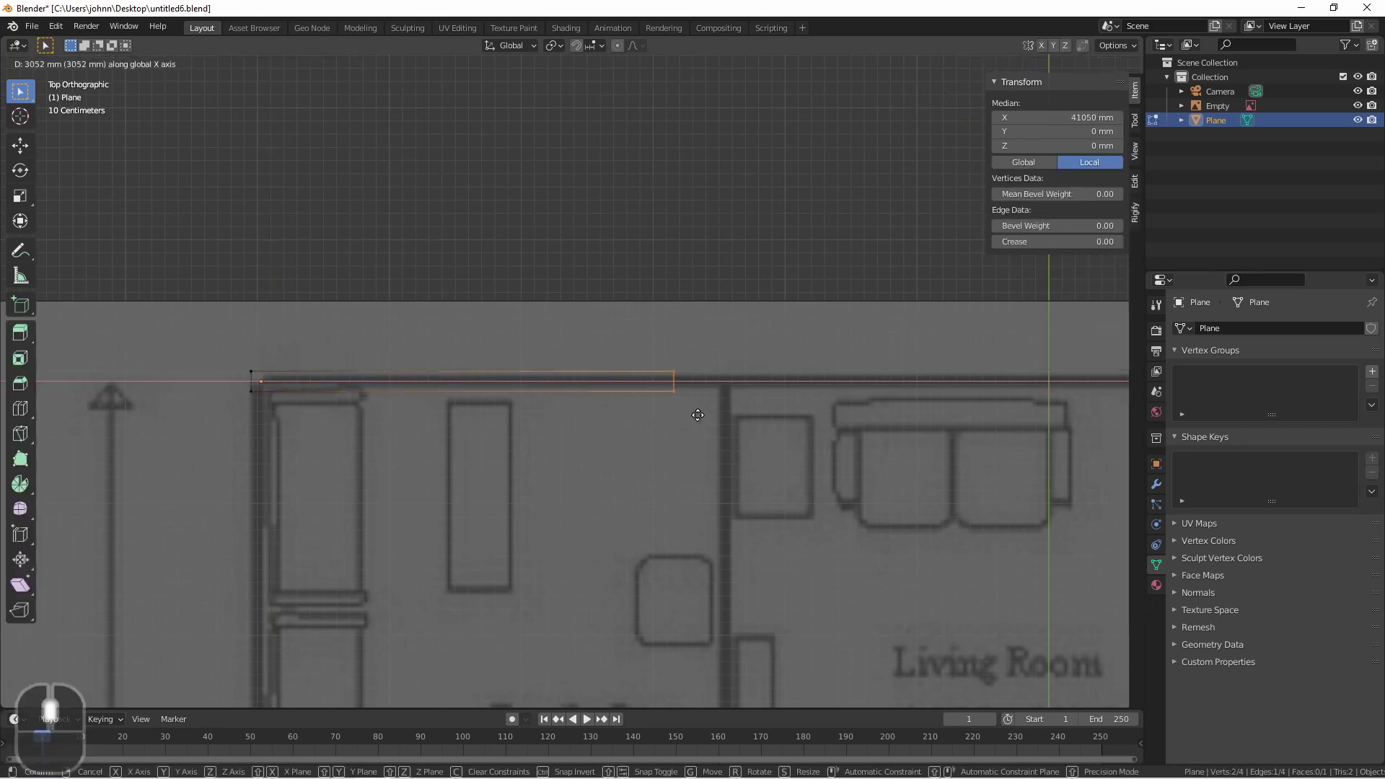
{"action": "scroll", "coordinate": [736, 409], "scroll_direction": "up", "scroll_amount": 9}
{"action": "left_click", "coordinate": [649, 290]}
Step: Extrude the upper wall along X past the interior wall junction to the Living Room's outer right corner
{"action": "key", "text": "e"}
{"action": "key", "text": "x"}
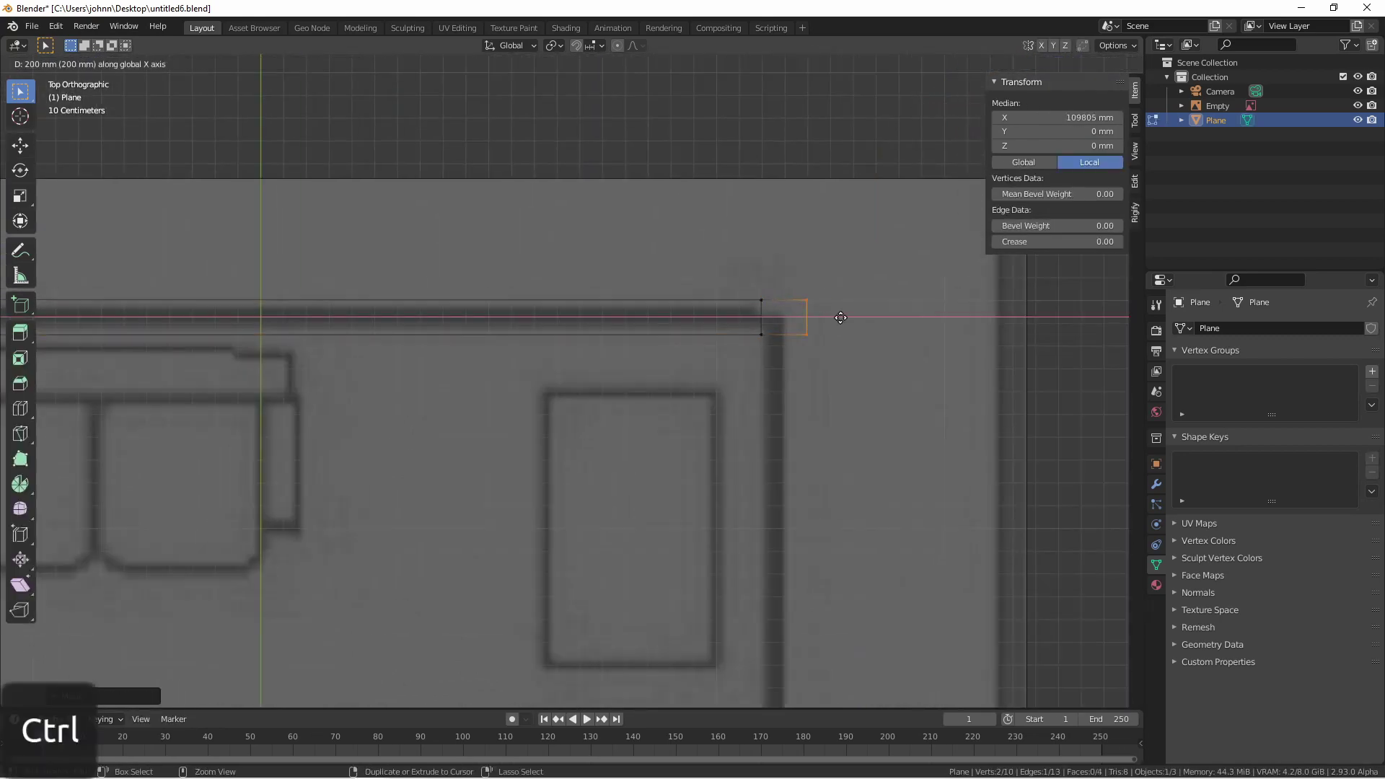
{"action": "left_click", "coordinate": [841, 315], "text": "ctrl"}
{"action": "scroll", "coordinate": [847, 306], "scroll_direction": "down", "scroll_amount": 6}
Step: Extrude the lower edges at the interior wall and outer corners along Y, following the vertical walls of the floor plan
{"action": "key", "text": "2"}
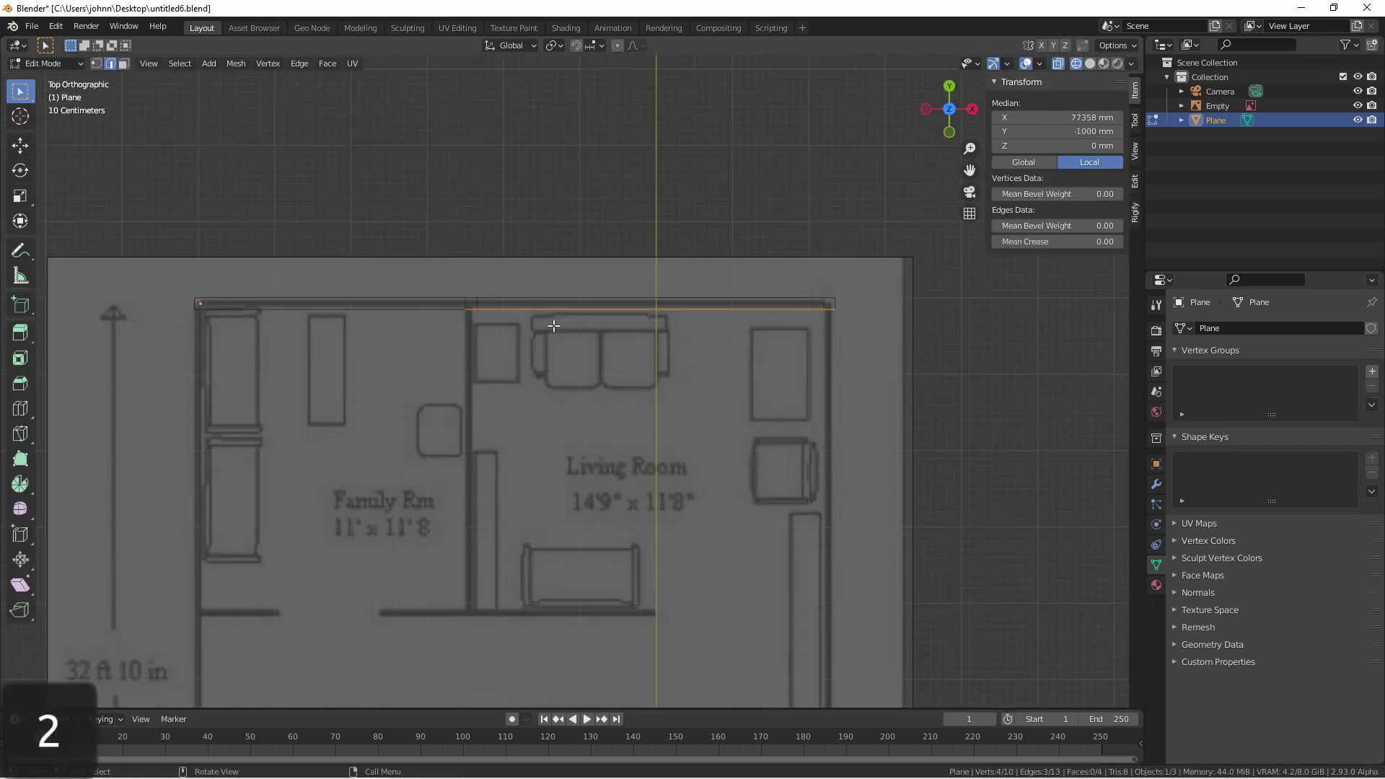
{"action": "left_click", "coordinate": [470, 312]}
{"action": "left_click", "coordinate": [825, 312], "text": "shift"}
{"action": "key", "text": "e"}
{"action": "key", "text": "y"}
{"action": "middle_click_drag", "start_coordinate": [663, 438], "coordinate": [668, 486], "text": "shift"}
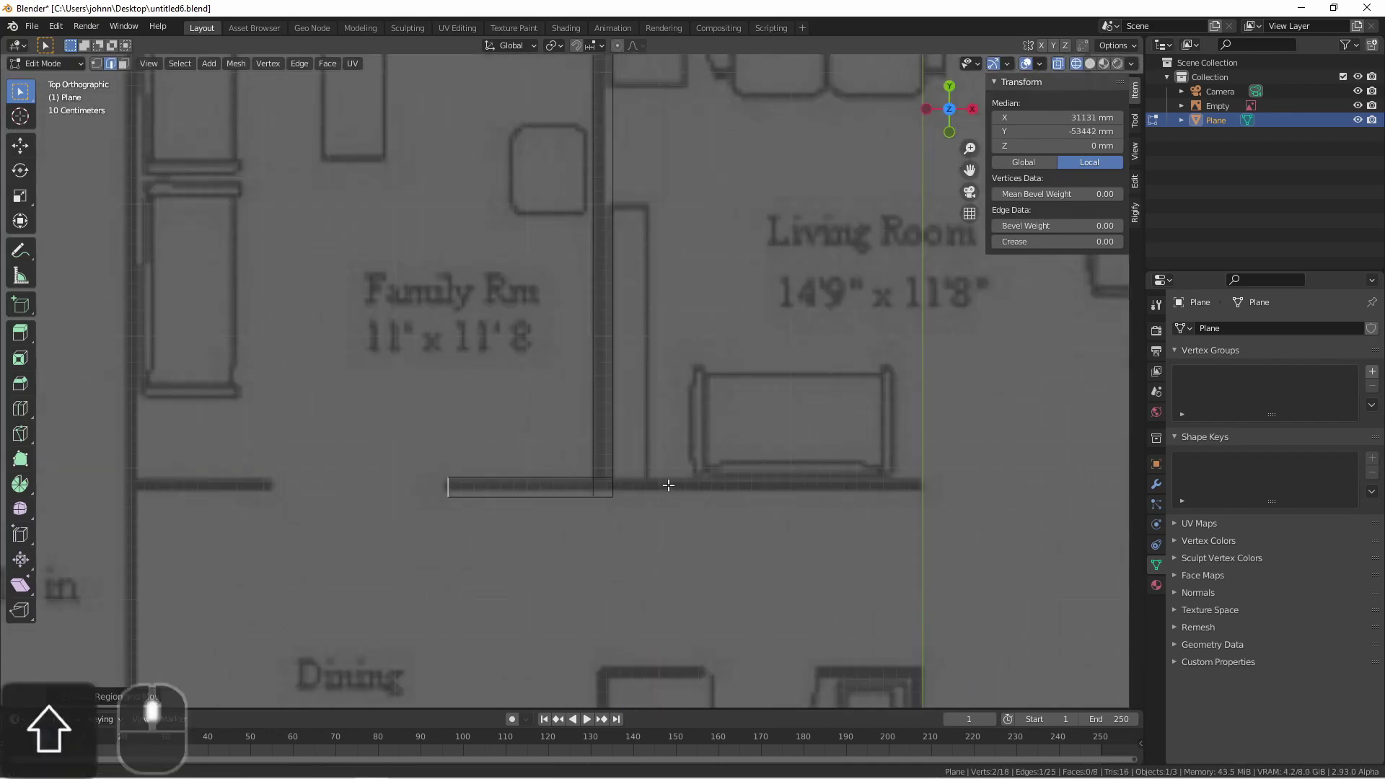
{"action": "scroll", "coordinate": [501, 305], "scroll_direction": "up", "scroll_amount": 8}
{"action": "left_click", "coordinate": [500, 305]}
{"action": "key", "text": "e"}
{"action": "key", "text": "y"}
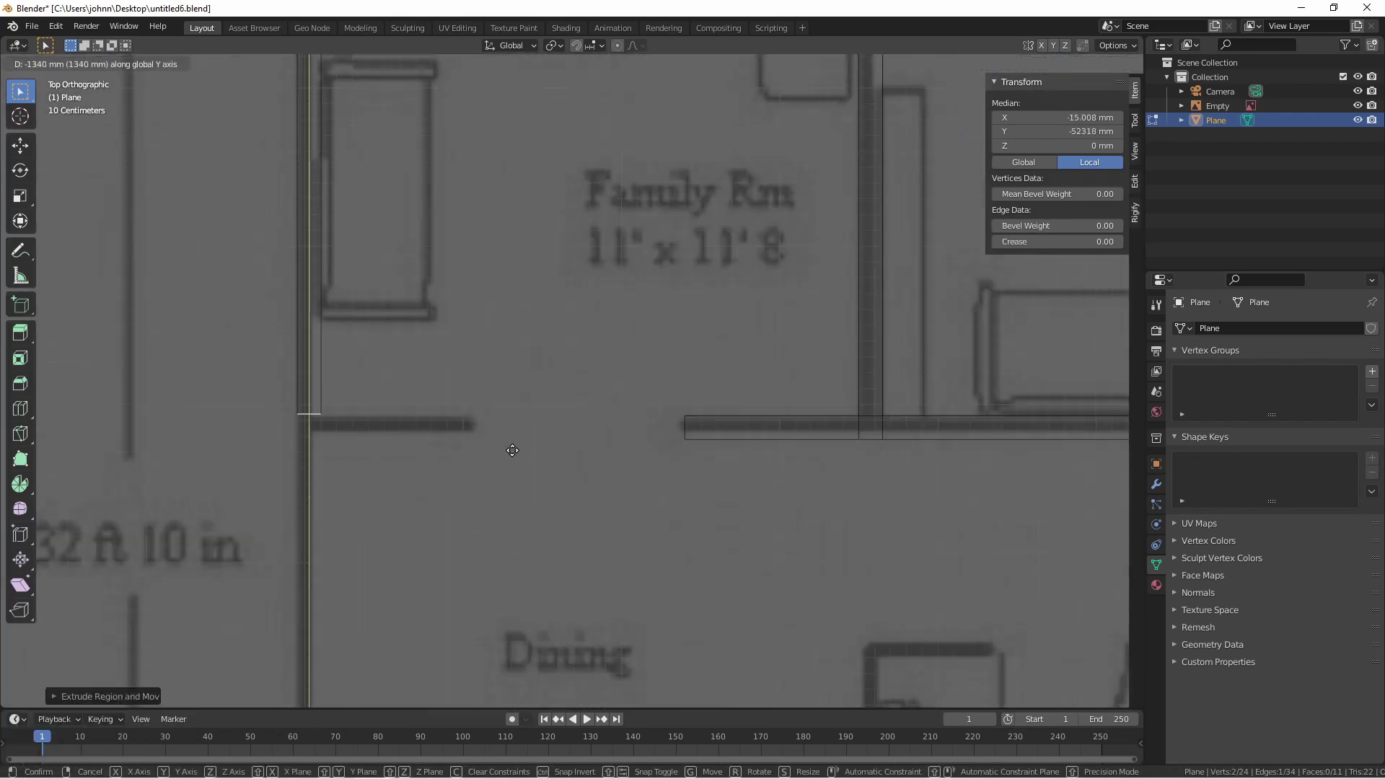
{"action": "left_click", "coordinate": [308, 414]}
Step: Extrude a horizontal interior wall section along X over the plan, and continue the vertical wall along Y
{"action": "scroll", "coordinate": [309, 413], "scroll_direction": "up", "scroll_amount": 10}
{"action": "key", "text": "e"}
{"action": "key", "text": "x"}
{"action": "left_click", "coordinate": [268, 501]}
{"action": "key", "text": "e"}
{"action": "key", "text": "y"}
{"action": "left_click", "coordinate": [371, 389]}
Step: Extrude the lower outer wall along X from the Kitchen's lower-left corner, and adjust its position along Y to the plan
{"action": "scroll", "coordinate": [370, 389], "scroll_direction": "down", "scroll_amount": 15}
{"action": "key", "text": "e"}
{"action": "key", "text": "x"}
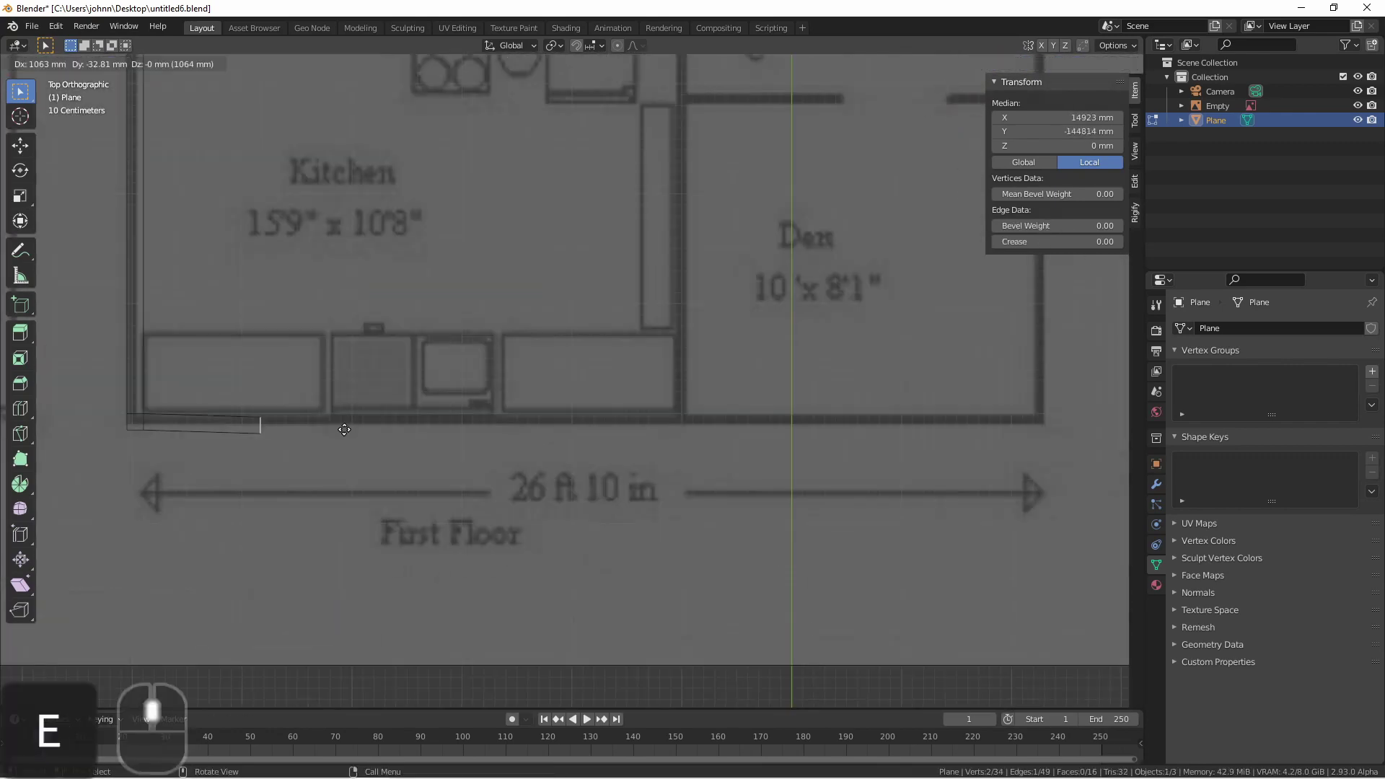
{"action": "scroll", "coordinate": [698, 439], "scroll_direction": "up", "scroll_amount": 8, "text": "ctrl"}
{"action": "scroll", "coordinate": [830, 417], "scroll_direction": "up", "scroll_amount": 14}
{"action": "key", "text": "g"}
{"action": "key", "text": "y"}
{"action": "left_click", "coordinate": [763, 434]}
Step: Extrude the wall between Kitchen and Den upward along Y to the end of the kitchen wall section
{"action": "key", "text": "e"}
{"action": "key", "text": "y"}
{"action": "key", "text": "1"}
{"action": "left_click", "coordinate": [708, 476], "text": "shift"}
{"action": "scroll", "coordinate": [656, 396], "scroll_direction": "down", "scroll_amount": 8}
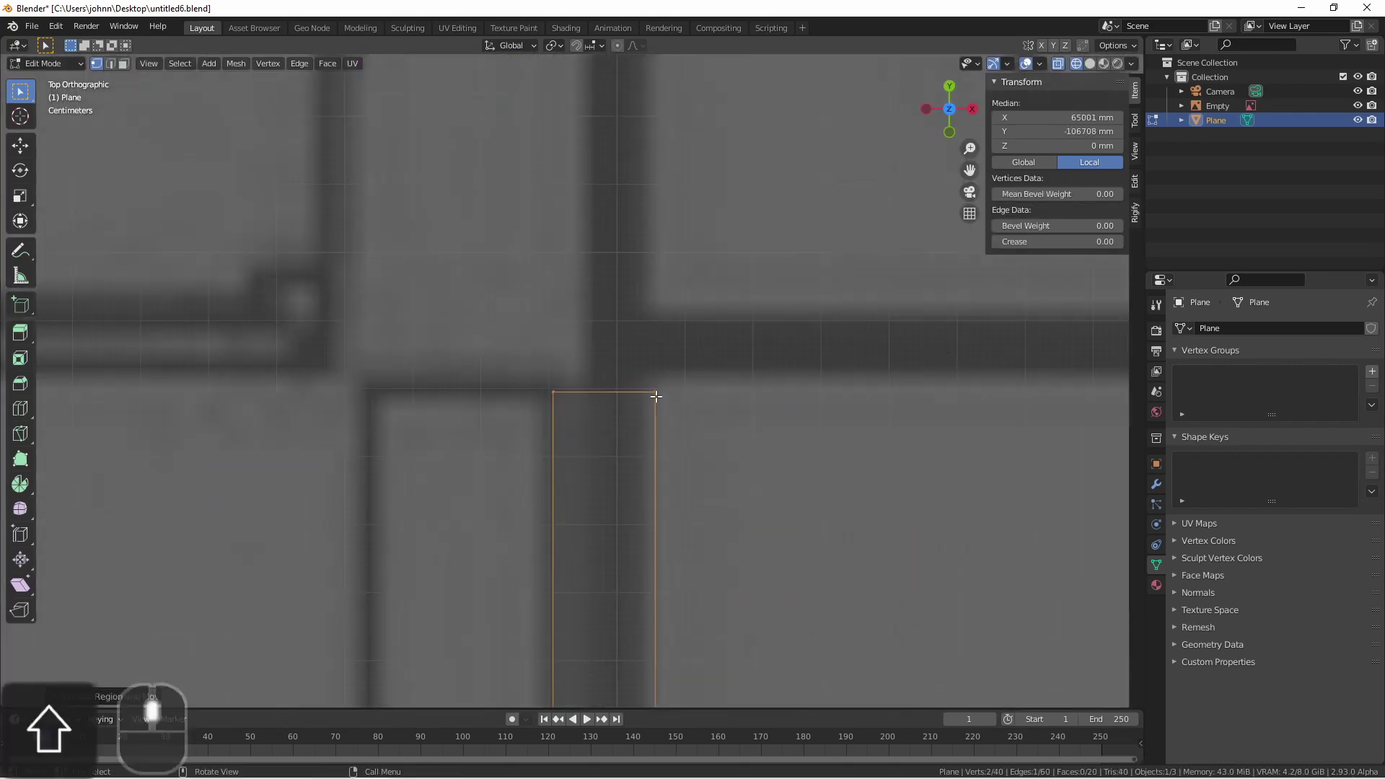
Step: Extrude horizontal wall sections along X from the upper end of the wall between Kitchen and Den, and merge their vertices
{"action": "key", "text": "e"}
{"action": "key", "text": "x"}
{"action": "left_click", "coordinate": [686, 353]}
{"action": "key", "text": "e"}
{"action": "key", "text": "x"}
{"action": "left_click", "coordinate": [494, 406]}
{"action": "scroll", "coordinate": [815, 424], "scroll_direction": "up", "scroll_amount": 9}
{"action": "key", "text": "k"}
{"action": "key", "text": "m"}
{"action": "left_click", "coordinate": [786, 390]}
Step: Cut the outer wall with an edge loop at the Entry, adjust it along Y, and delete the face across the doorway
{"action": "scroll", "coordinate": [686, 464], "scroll_direction": "down", "scroll_amount": 15}
{"action": "key", "text": "ctrl+r"}
{"action": "key", "text": "g"}
{"action": "key", "text": "y"}
{"action": "key", "text": "3"}
{"action": "left_click", "coordinate": [763, 427]}
{"action": "key", "text": "x"}
{"action": "left_click", "coordinate": [762, 433]}
{"action": "scroll", "coordinate": [763, 433], "scroll_direction": "down", "scroll_amount": 6}
{"action": "middle_click_drag", "start_coordinate": [762, 432], "coordinate": [507, 432]}
{"action": "key", "text": "Tab"}
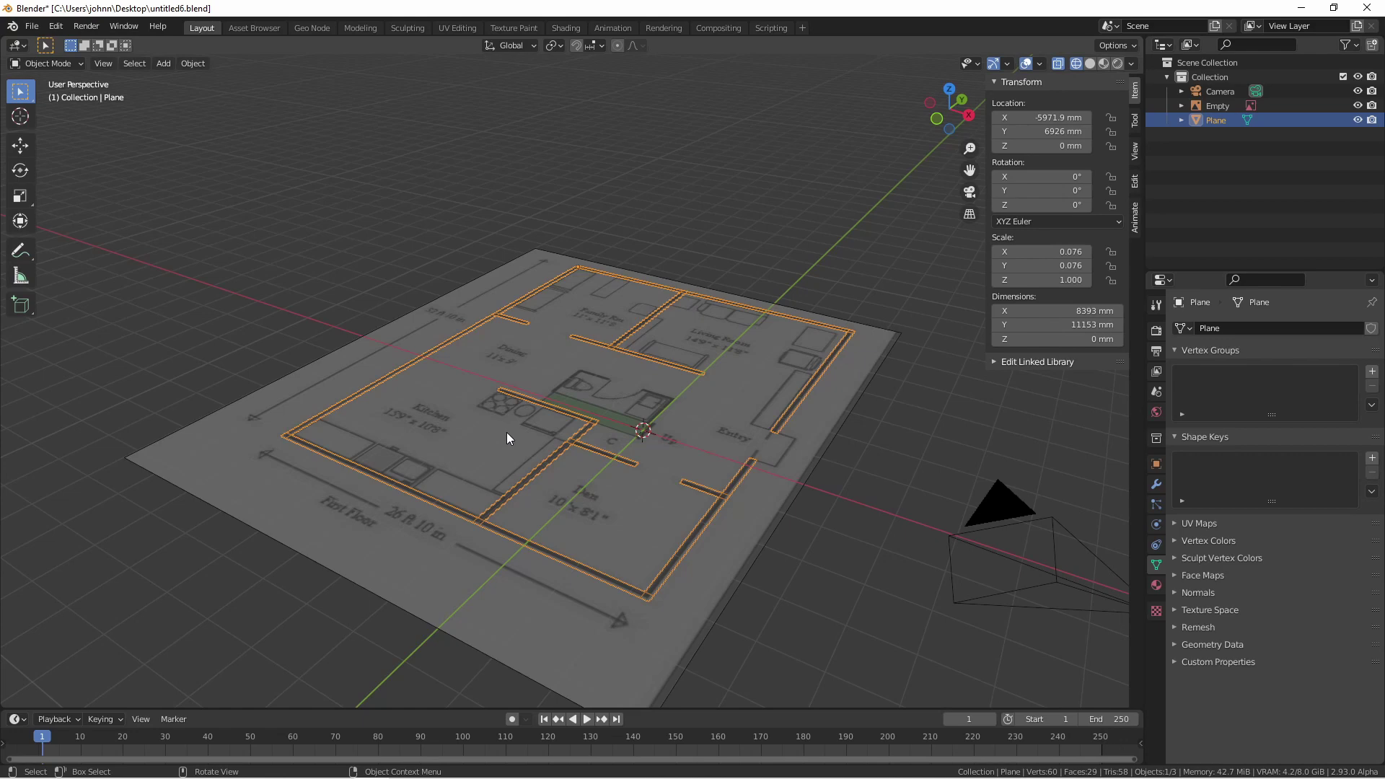
Step: Apply the floor plan wall mesh's scale and add a Solidify modifier to it
{"action": "key", "text": "ctrl+a"}
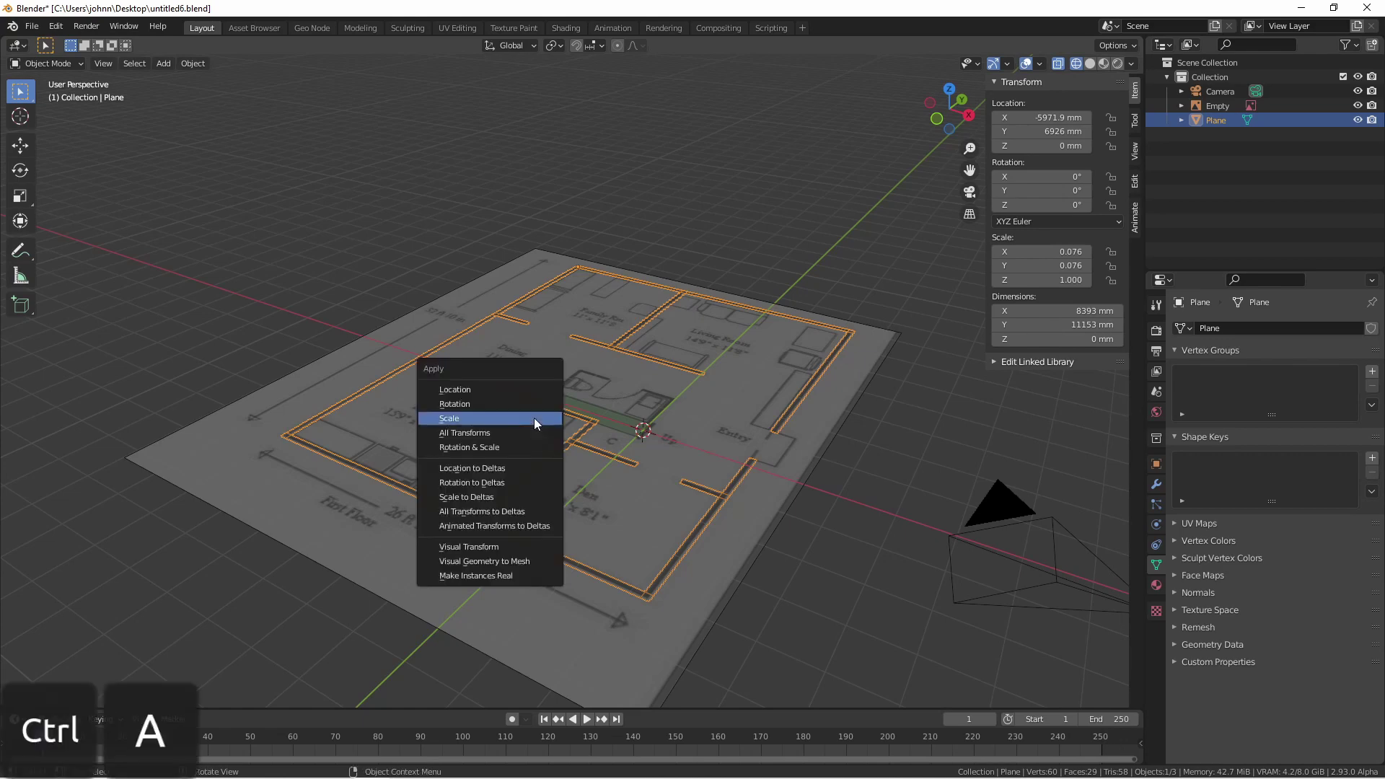
{"action": "left_click", "coordinate": [534, 419]}
{"action": "left_click", "coordinate": [1156, 484]}
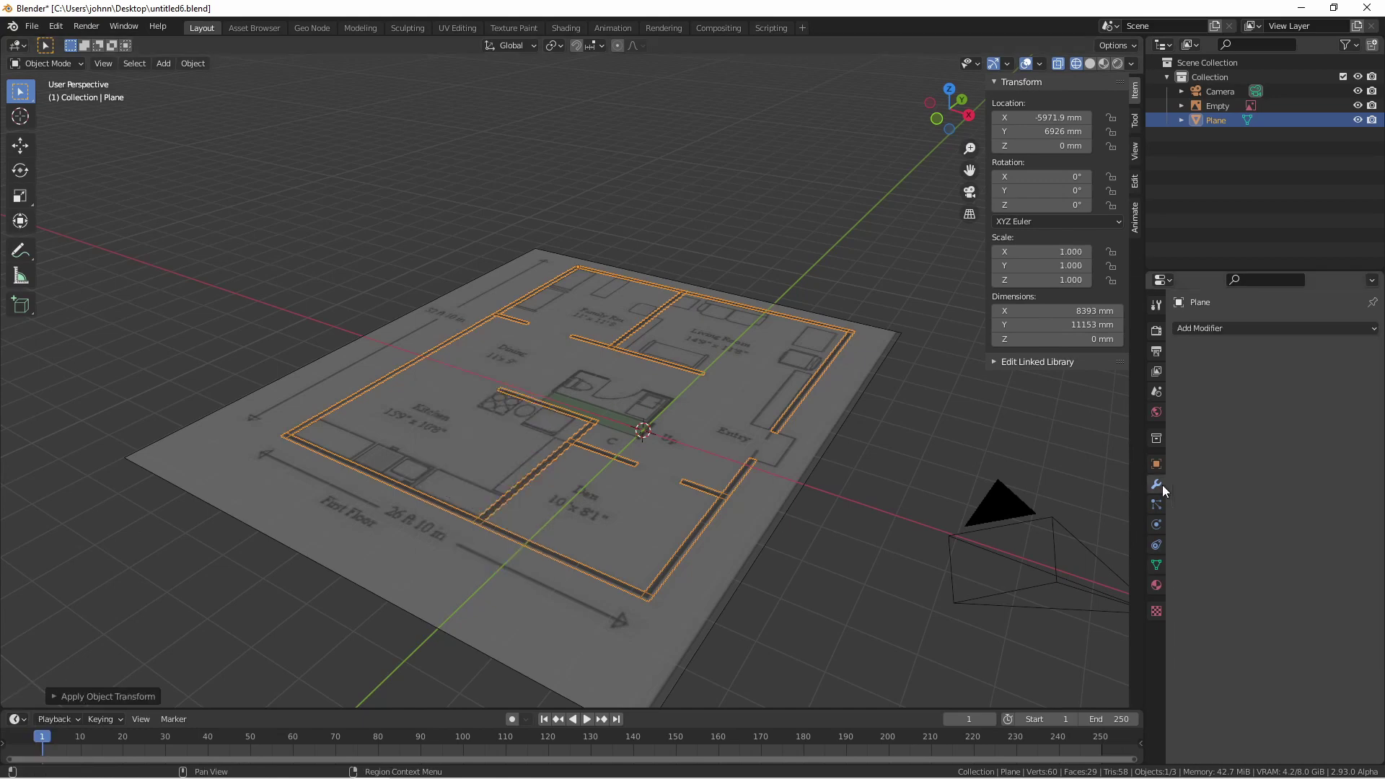
{"action": "left_click", "coordinate": [1223, 333]}
{"action": "left_click", "coordinate": [1088, 575]}
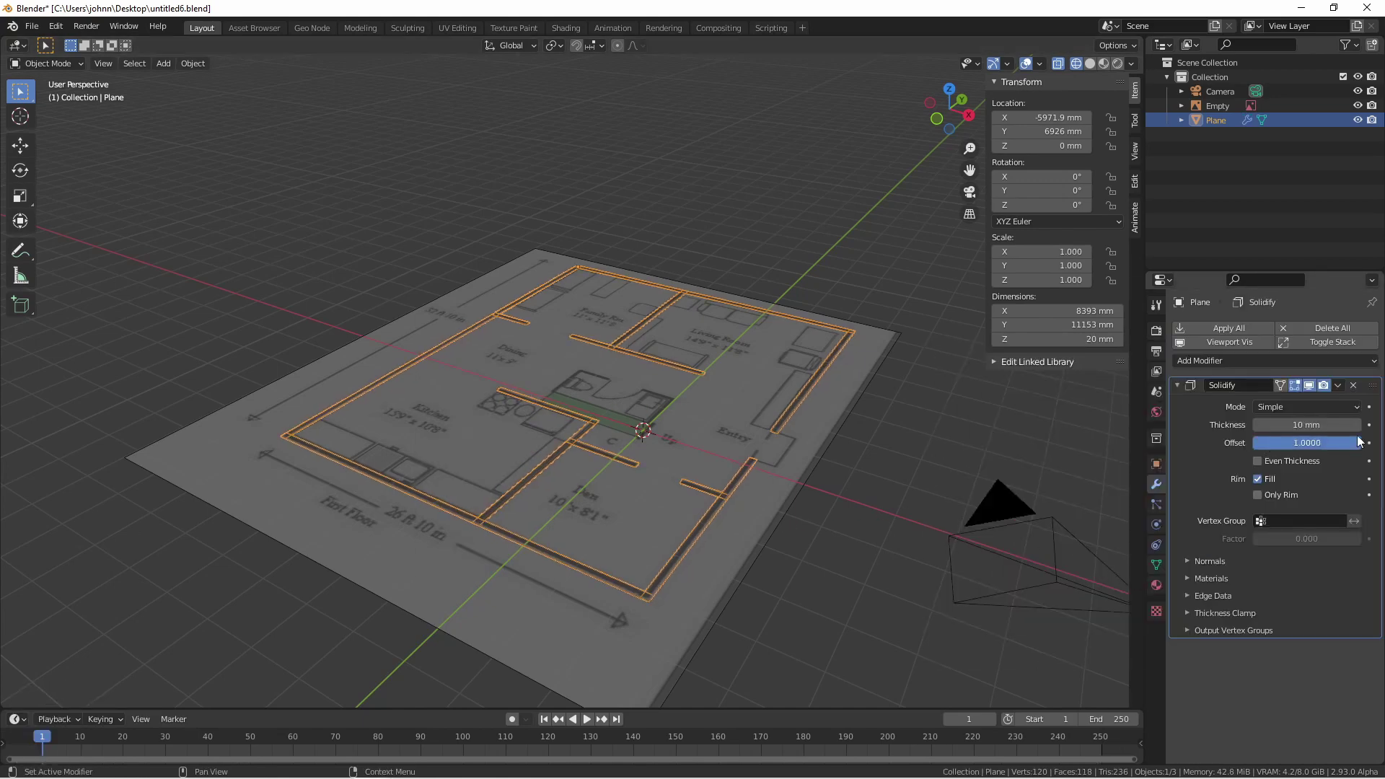
Step: Set the Solidify thickness to 8' to give the walls their height
{"action": "double_click", "coordinate": [1315, 426]}
{"action": "type", "text": "8"}
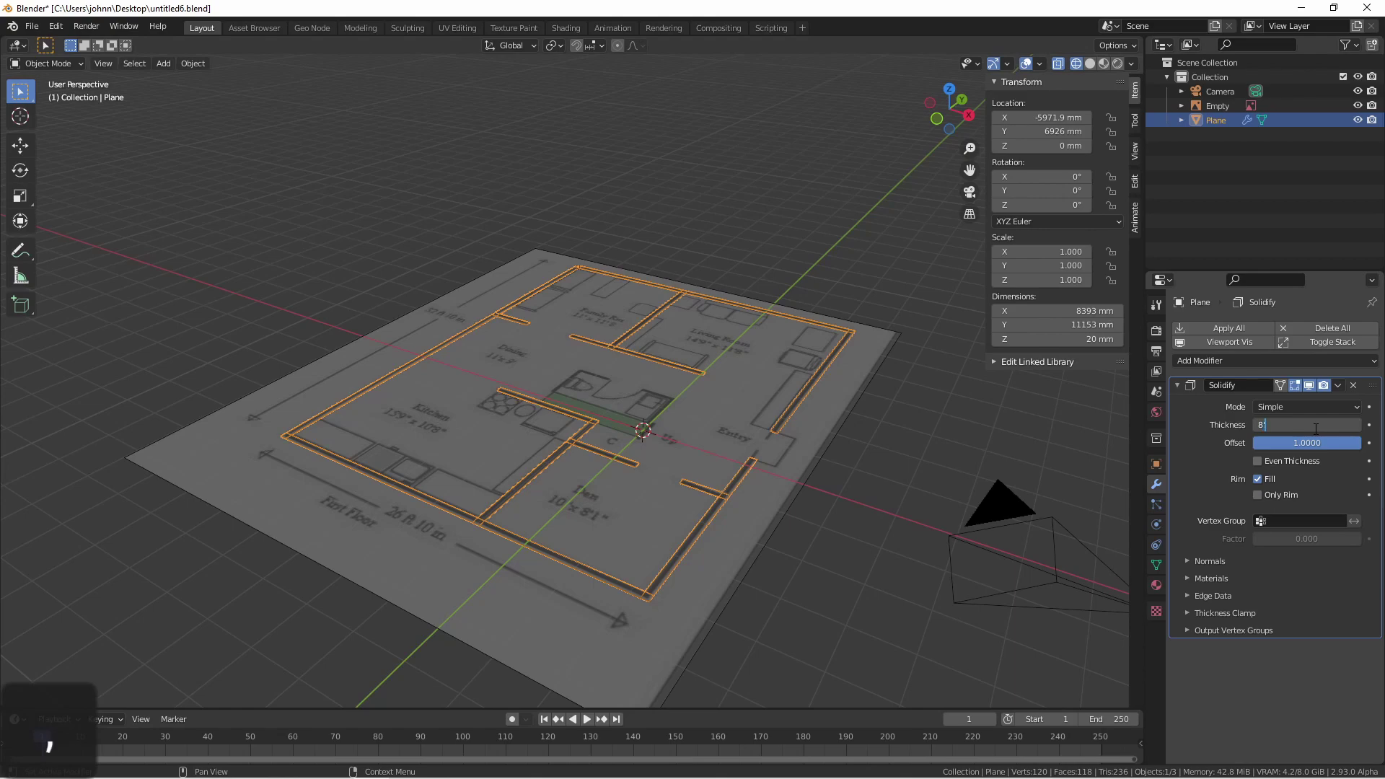
{"action": "type", "text": "'"}
{"action": "key", "text": "Return"}
{"action": "middle_click_drag", "start_coordinate": [756, 342], "coordinate": [755, 300]}
{"action": "middle_click_drag", "start_coordinate": [661, 296], "coordinate": [624, 326]}
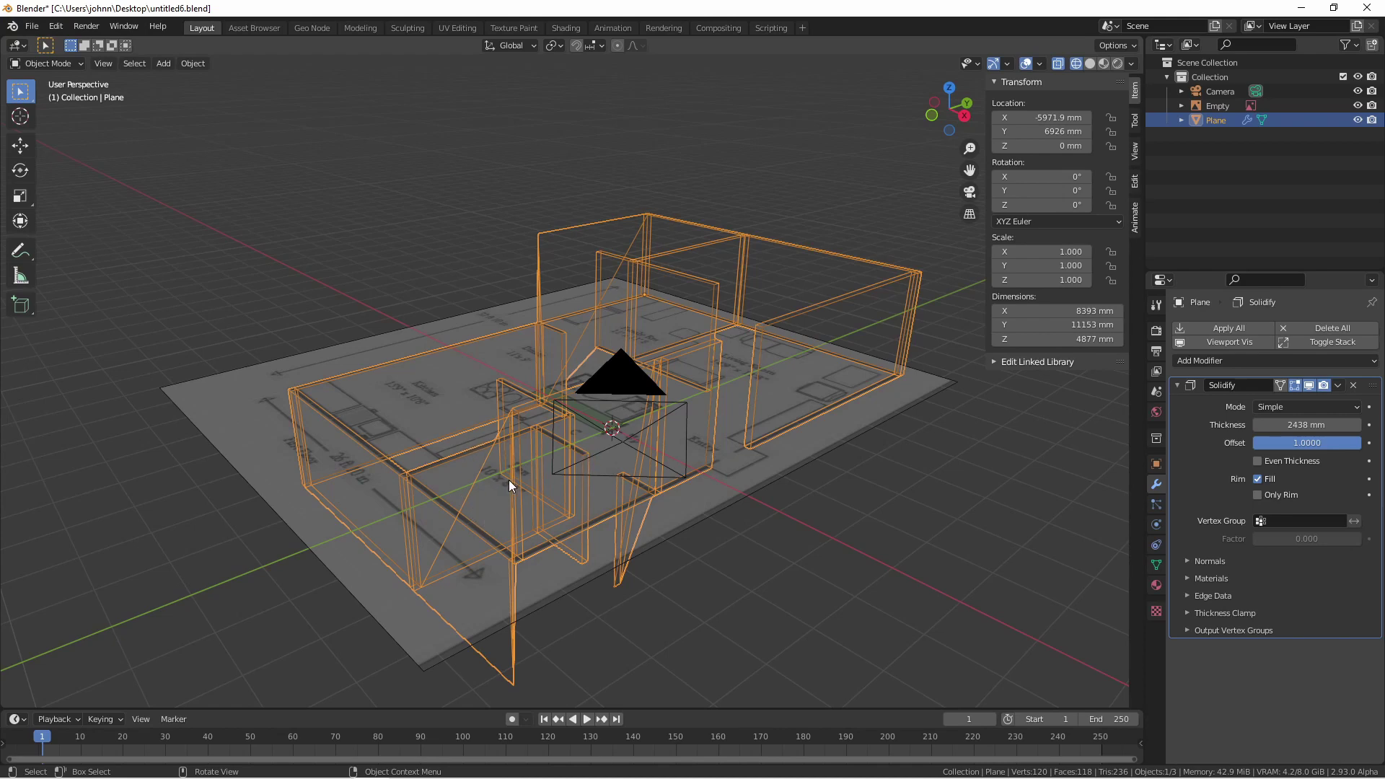
Step: Recalculate the normals of all wall faces and display the walls in solid shading
{"action": "key", "text": "Tab"}
{"action": "key", "text": "a"}
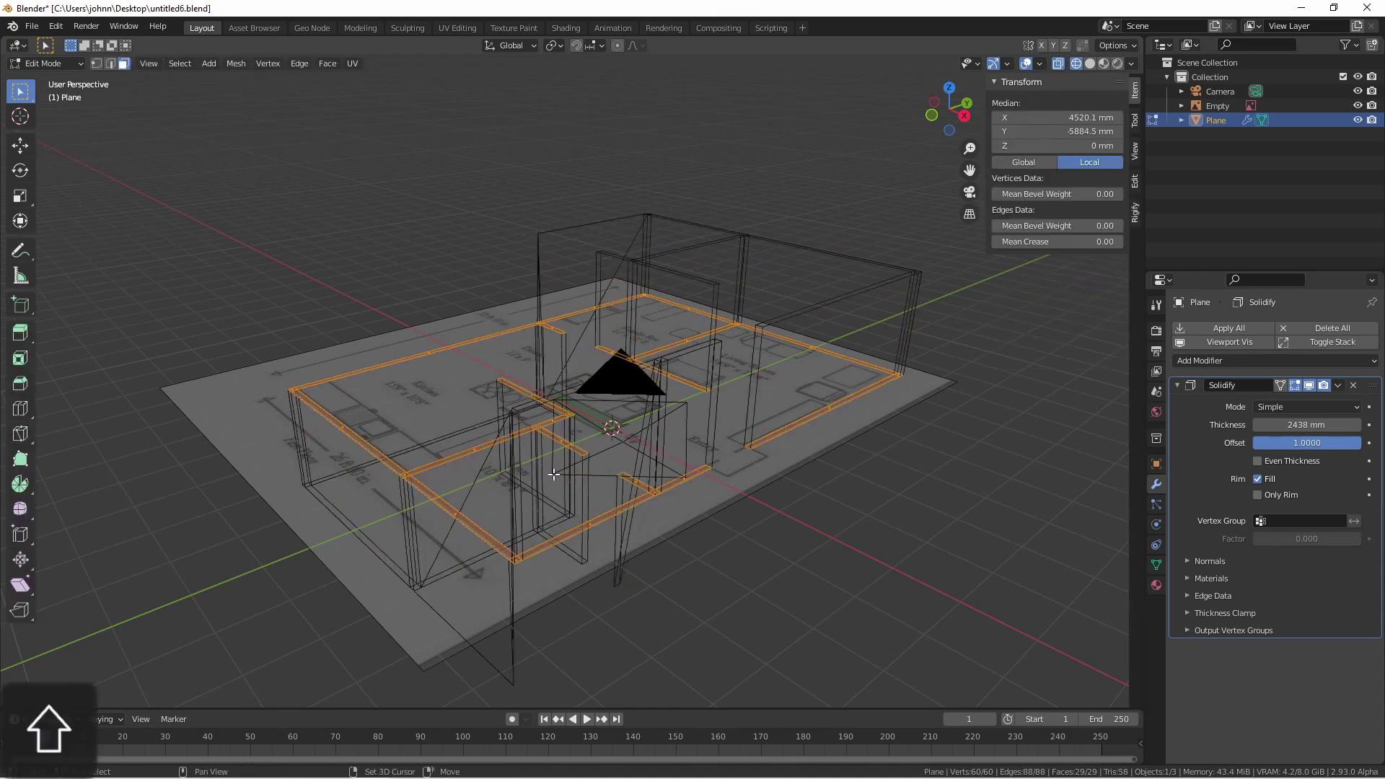
{"action": "key", "text": "Tab"}
{"action": "key", "text": "shift+z"}
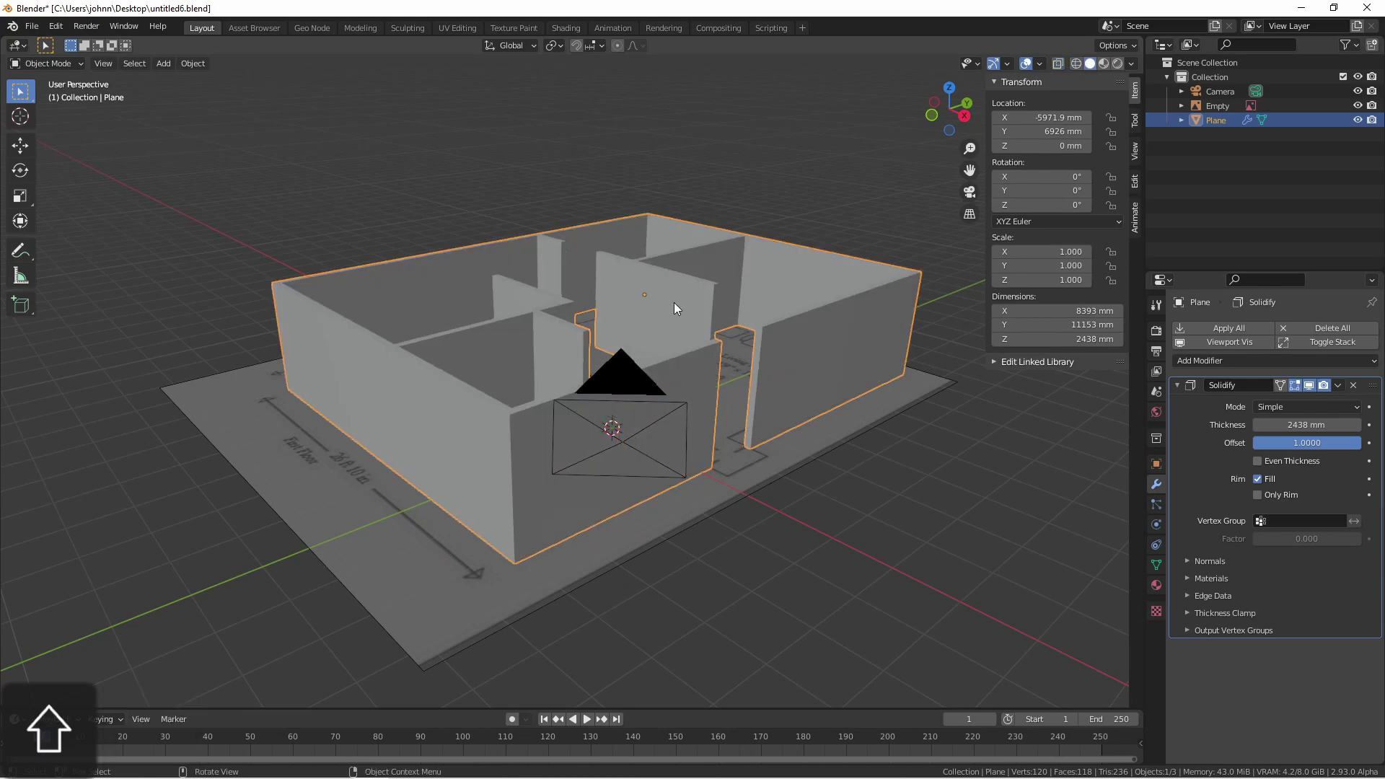
{"action": "mouse_move", "coordinate": [674, 301]}
{"action": "middle_mouse_down"}
{"action": "mouse_move", "coordinate": [664, 352]}
{"action": "mouse_move", "coordinate": [668, 317]}
{"action": "middle_mouse_up"}
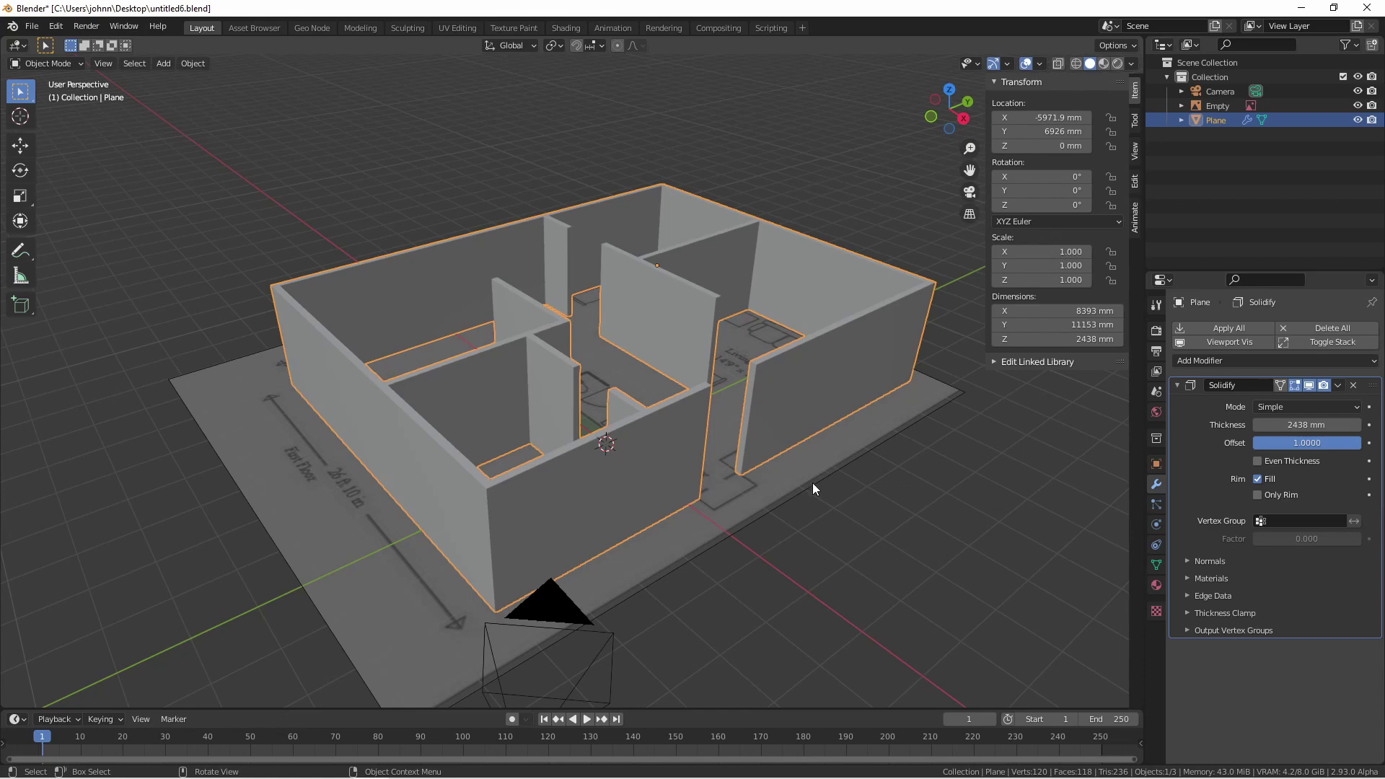
Step: Add a cube as a window block with dimensions 254 × 610 × 1219 mm, and raise it above the plan
{"action": "key", "text": "grave"}
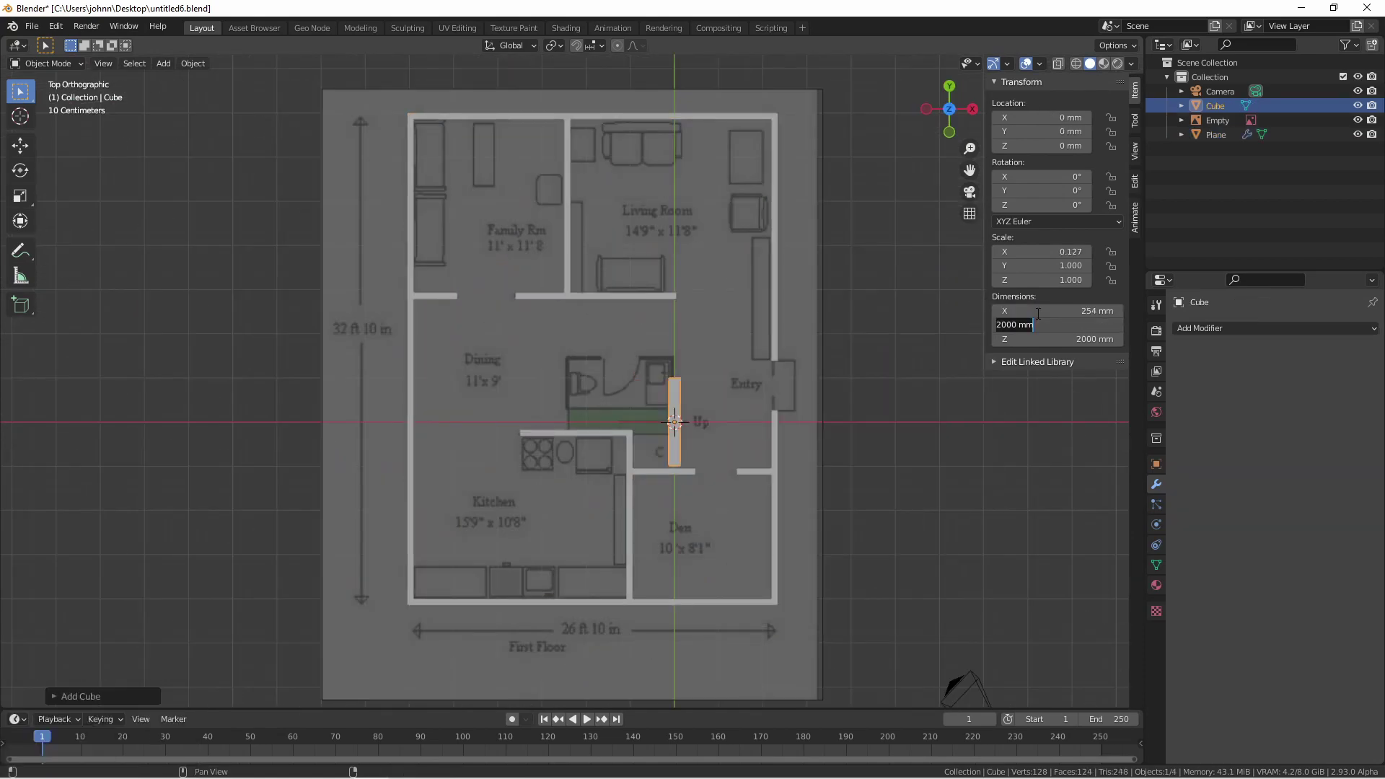
{"action": "type", "text": "610"}
{"action": "key", "text": "Tab"}
{"action": "left_click", "coordinate": [1059, 339]}
{"action": "type", "text": "1219"}
{"action": "key", "text": "Return"}
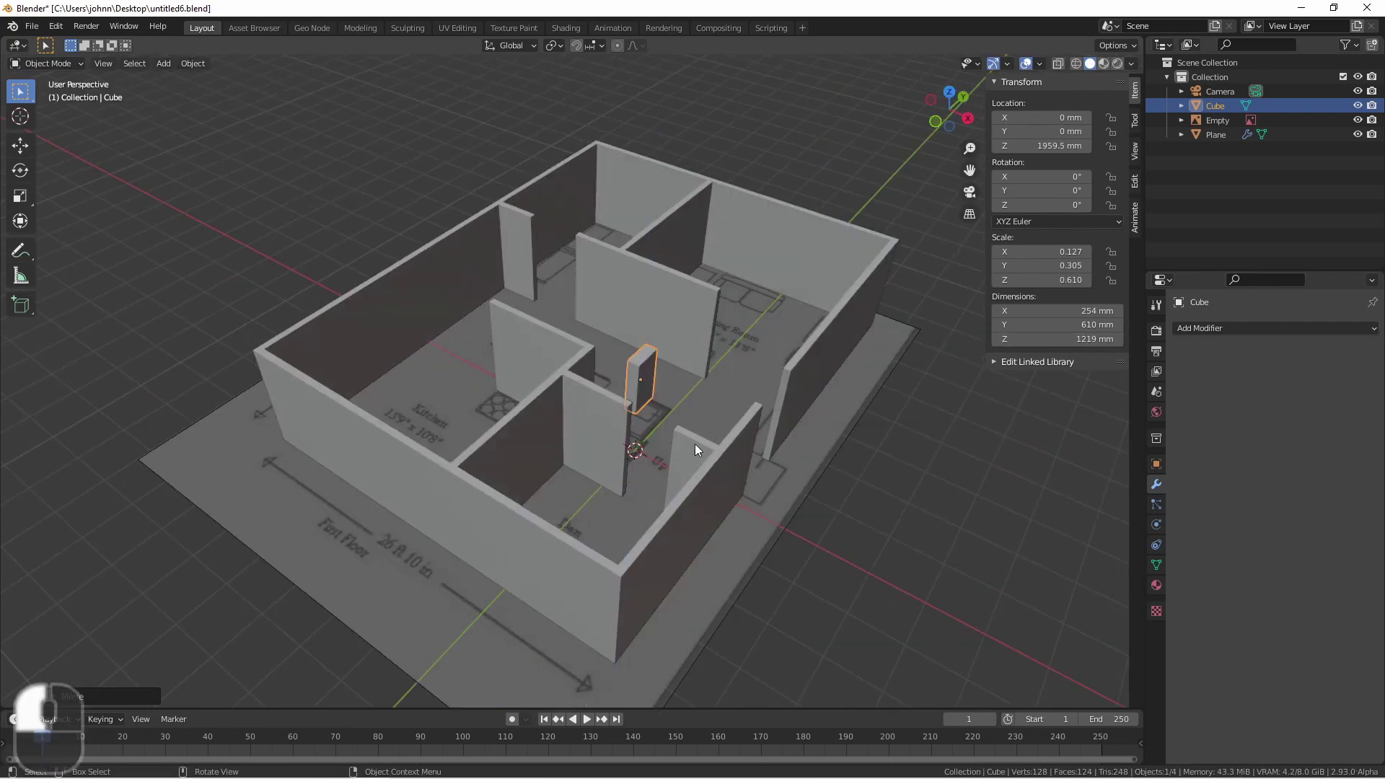
Step: Move the window block along X and position it in the outer wall beside the Living Room
{"action": "key", "text": "g"}
{"action": "key", "text": "x"}
{"action": "left_click", "coordinate": [912, 492]}
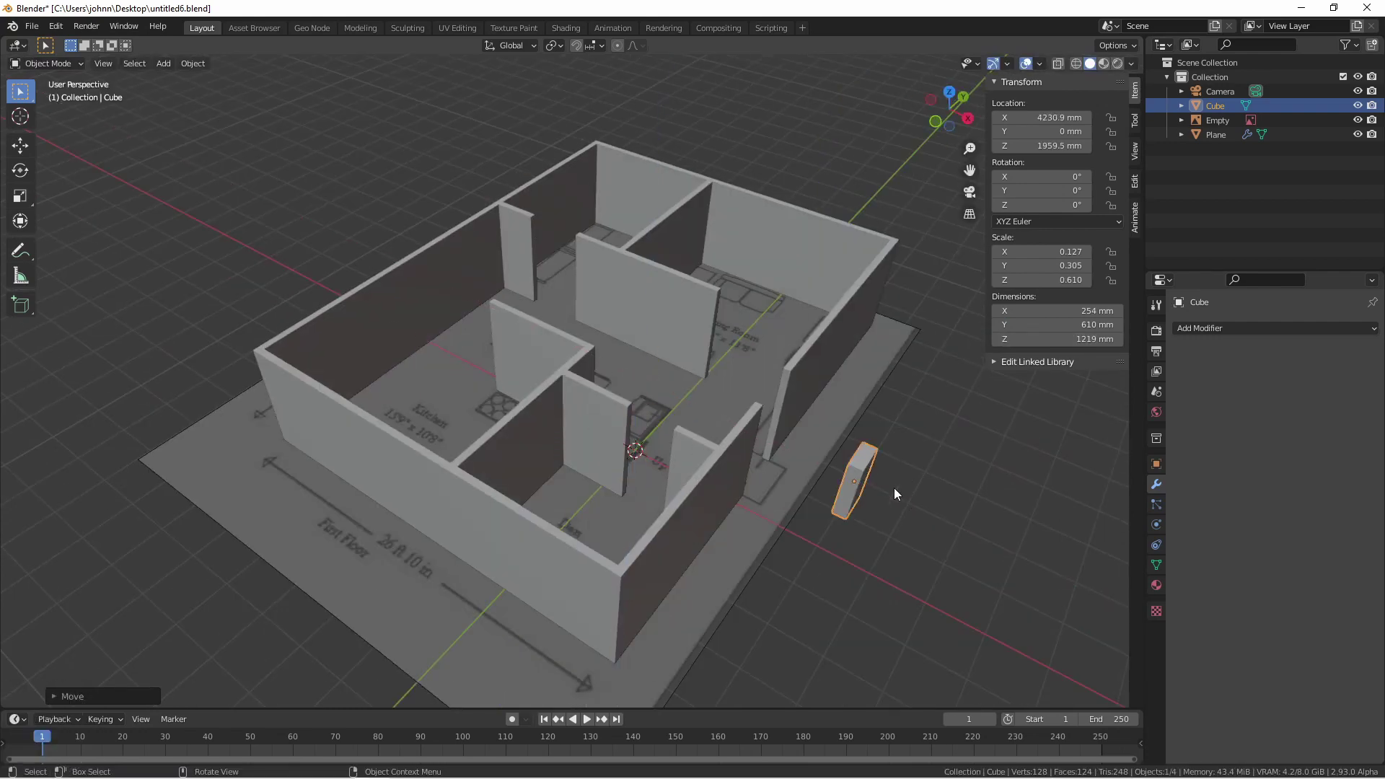
{"action": "key", "text": "grave"}
{"action": "left_click", "coordinate": [887, 461]}
{"action": "key", "text": "g"}
{"action": "left_click", "coordinate": [774, 298]}
Step: Duplicate the window block along Y and place copies in the outer walls beside the Living Room, Dining and Kitchen
{"action": "key", "text": "shift+d"}
{"action": "key", "text": "y"}
{"action": "left_click", "coordinate": [774, 199]}
{"action": "key", "text": "shift+d"}
{"action": "left_click", "coordinate": [731, 116]}
{"action": "left_click", "coordinate": [412, 363]}
Step: Rotate a window block for the walls running along X, and place further duplicates around all the outer walls
{"action": "key", "text": "shift+d"}
{"action": "key", "text": "y"}
{"action": "left_click", "coordinate": [411, 464]}
{"action": "key", "text": "r"}
{"action": "left_click", "coordinate": [553, 550]}
{"action": "key", "text": "shift+d"}
{"action": "left_click", "coordinate": [700, 603], "text": "shift"}
{"action": "left_click", "coordinate": [536, 599], "text": "shift"}
{"action": "left_click", "coordinate": [410, 522], "text": "shift"}
{"action": "left_click", "coordinate": [410, 434], "text": "shift"}
{"action": "left_click", "coordinate": [411, 334], "text": "shift"}
{"action": "left_click", "coordinate": [411, 249], "text": "shift"}
{"action": "left_click", "coordinate": [411, 168], "text": "shift"}
{"action": "left_click", "coordinate": [490, 115], "text": "shift"}
{"action": "left_click", "coordinate": [627, 115], "text": "shift"}
{"action": "left_click", "coordinate": [730, 115], "text": "shift"}
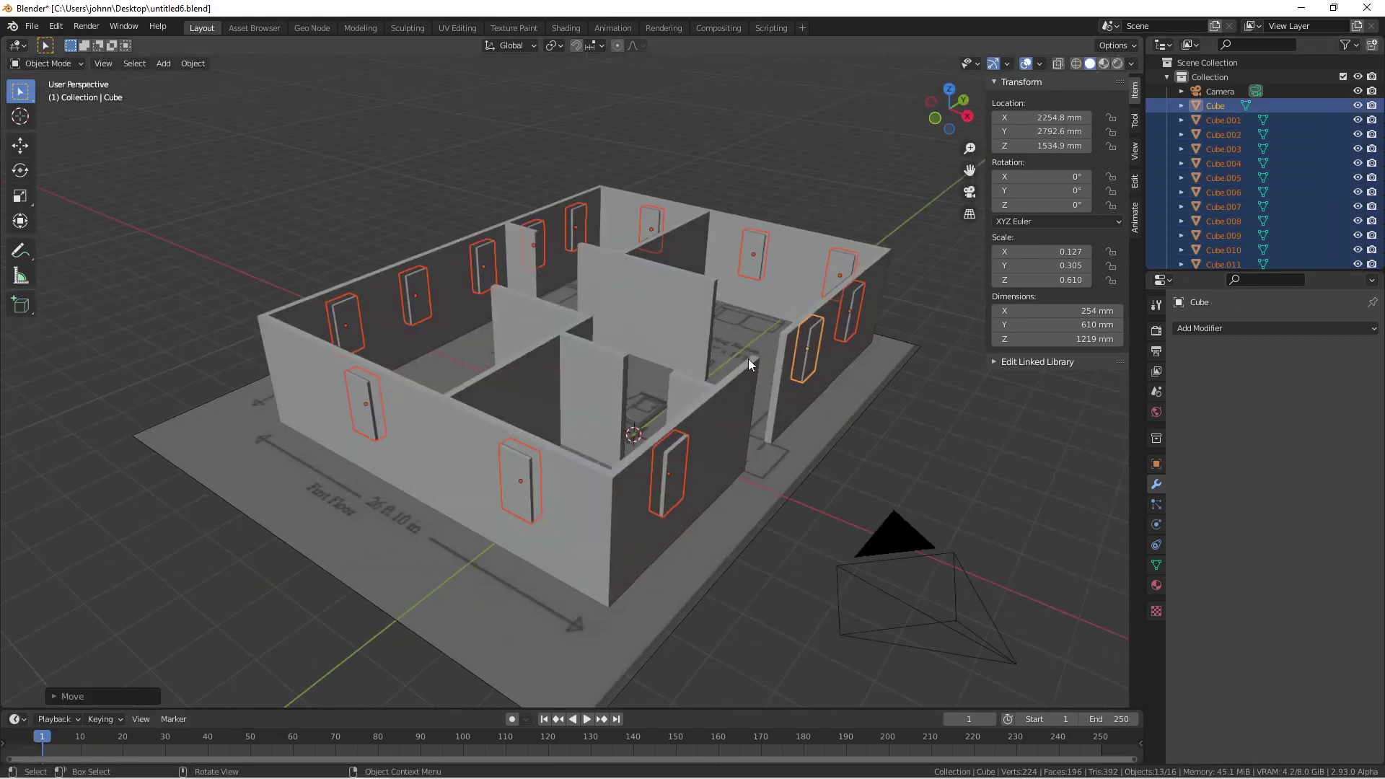
Step: Move all the selected window blocks to a new collection named Windows
{"action": "key", "text": "m"}
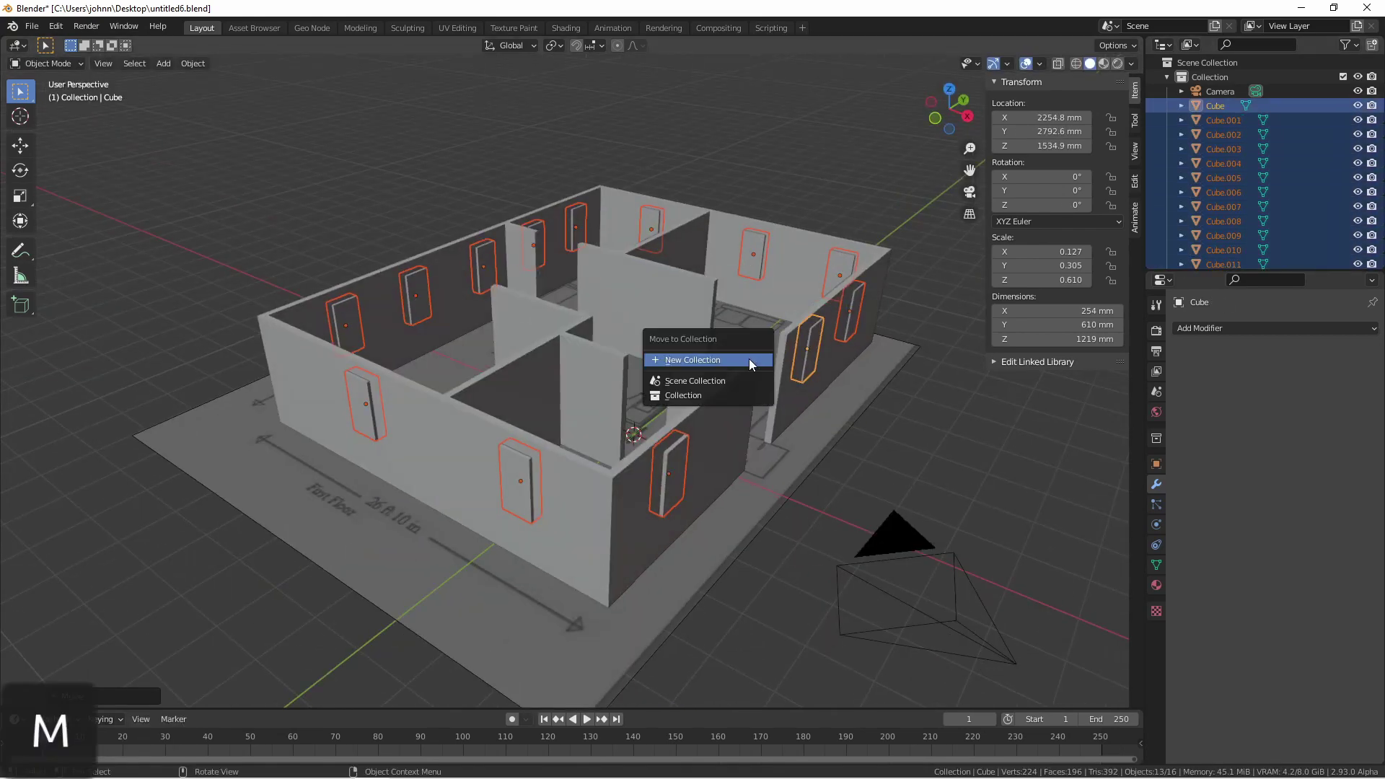
{"action": "left_click", "coordinate": [749, 358]}
{"action": "type", "text": "Windows"}
{"action": "key", "text": "Return"}
Step: Add a Boolean modifier to the wall mesh and collapse its Solidify settings
{"action": "left_click", "coordinate": [750, 402]}
{"action": "left_click", "coordinate": [744, 401]}
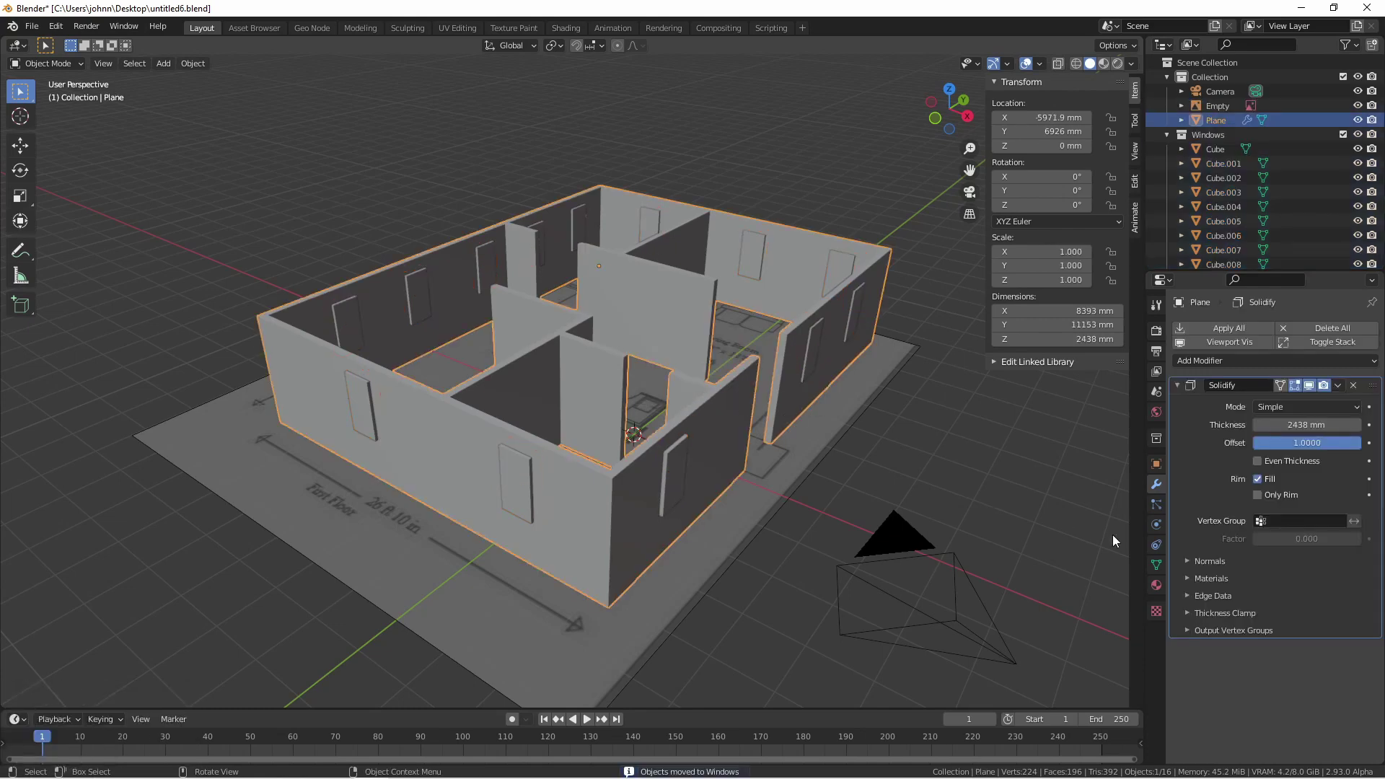
{"action": "left_click", "coordinate": [1222, 358]}
{"action": "left_click", "coordinate": [1069, 433]}
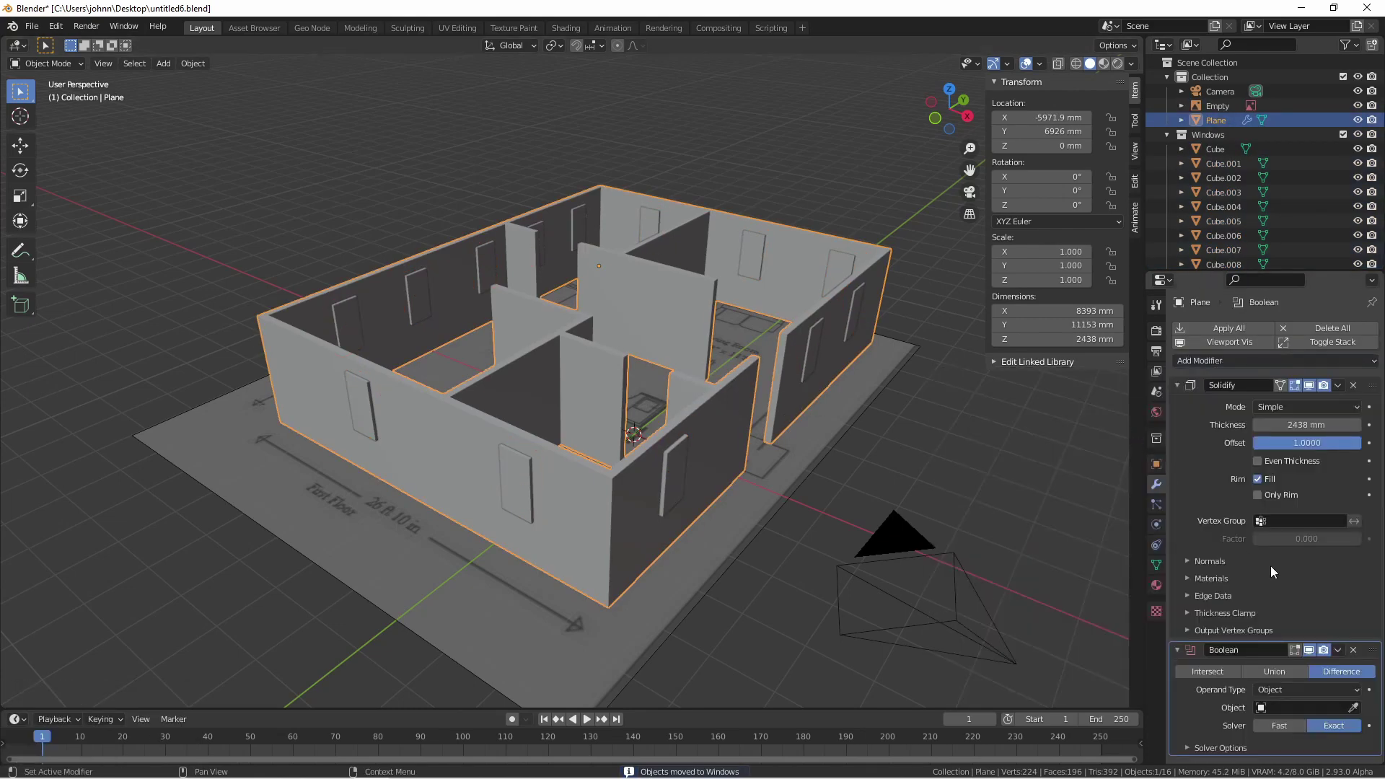
{"action": "left_click", "coordinate": [1177, 386]}
Step: Set the Boolean's operand type to Collection with Windows as the collection, and exclude the Windows collection from the view layer
{"action": "left_click", "coordinate": [1295, 444]}
{"action": "left_click", "coordinate": [1299, 465]}
{"action": "left_click", "coordinate": [1296, 463]}
{"action": "left_click", "coordinate": [1283, 493]}
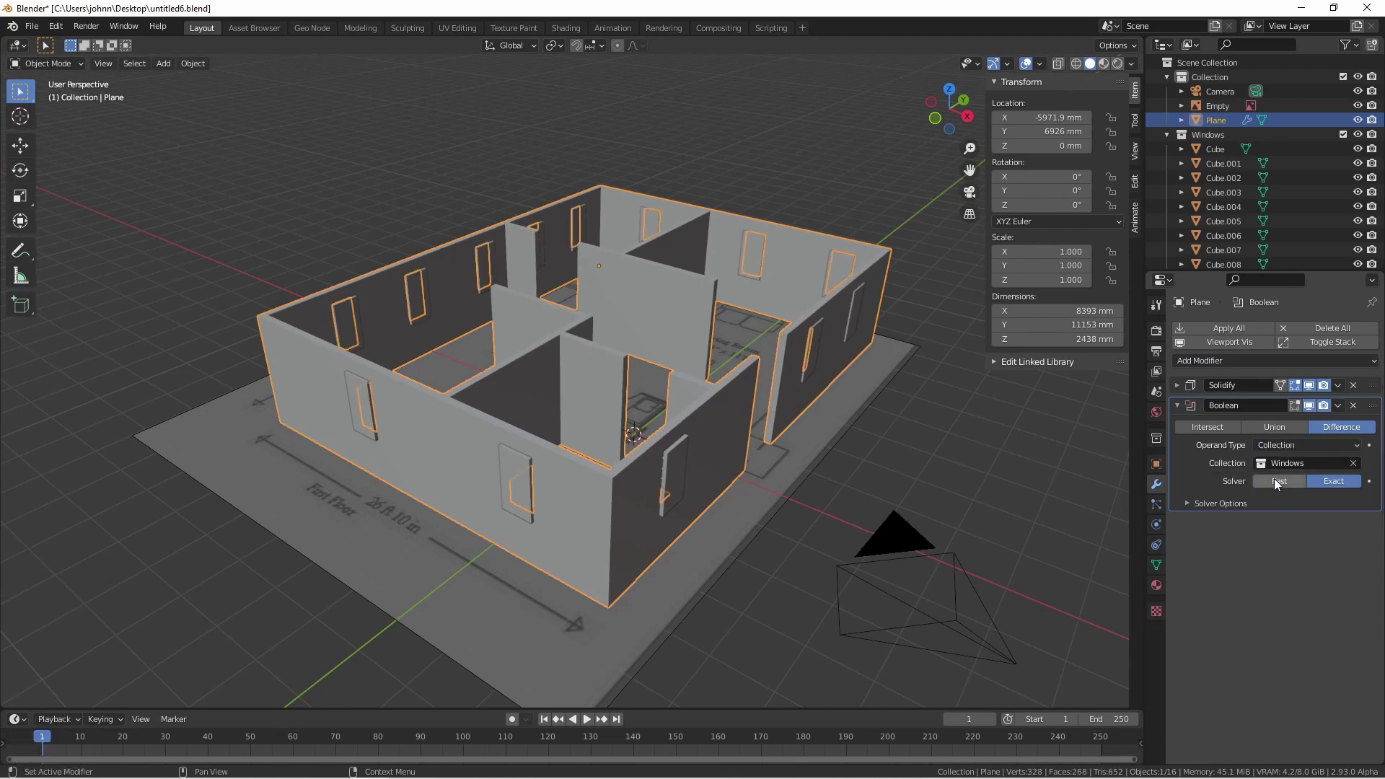
{"action": "left_click", "coordinate": [1342, 135]}
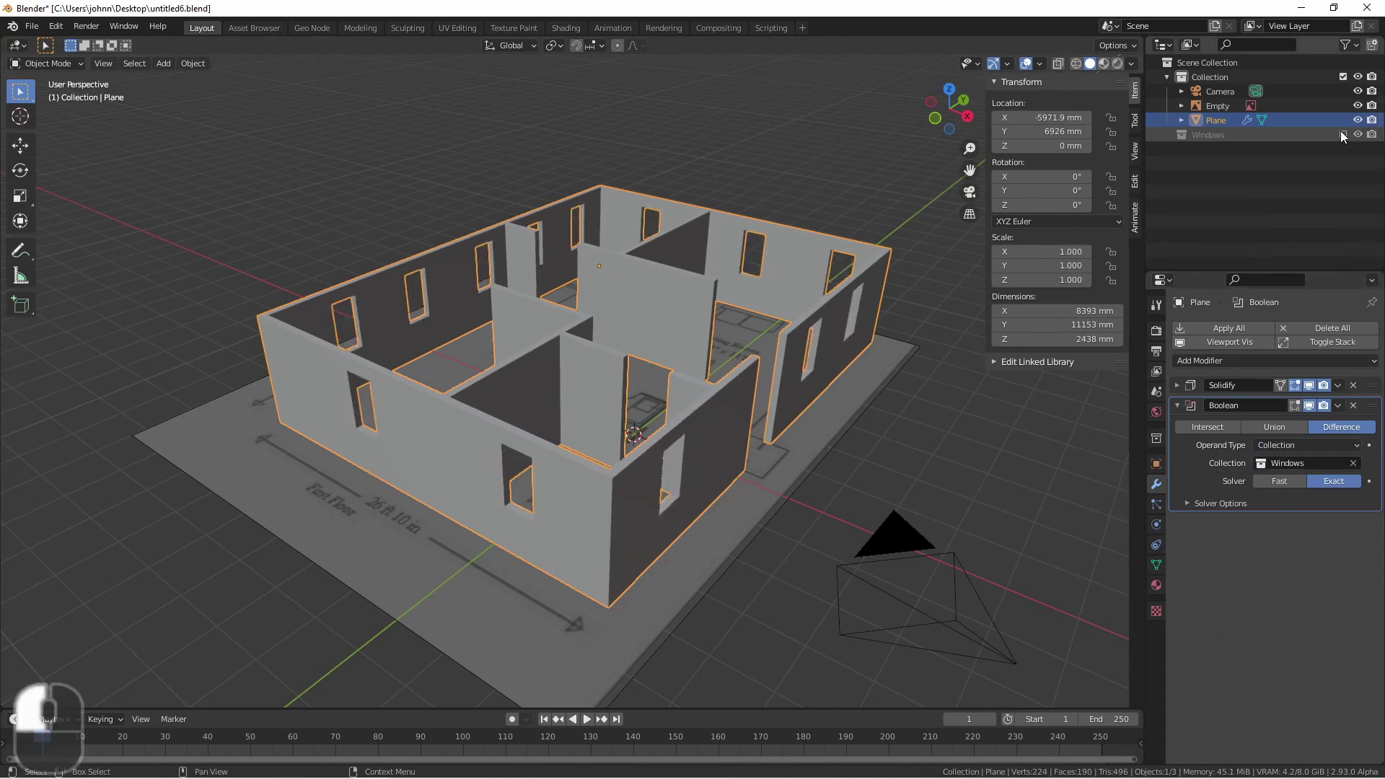
{"action": "mouse_move", "coordinate": [829, 242]}
{"action": "middle_mouse_down"}
{"action": "mouse_move", "coordinate": [675, 228]}
{"action": "mouse_move", "coordinate": [606, 264]}
{"action": "mouse_move", "coordinate": [707, 292]}
{"action": "mouse_move", "coordinate": [829, 249]}
{"action": "middle_mouse_up"}
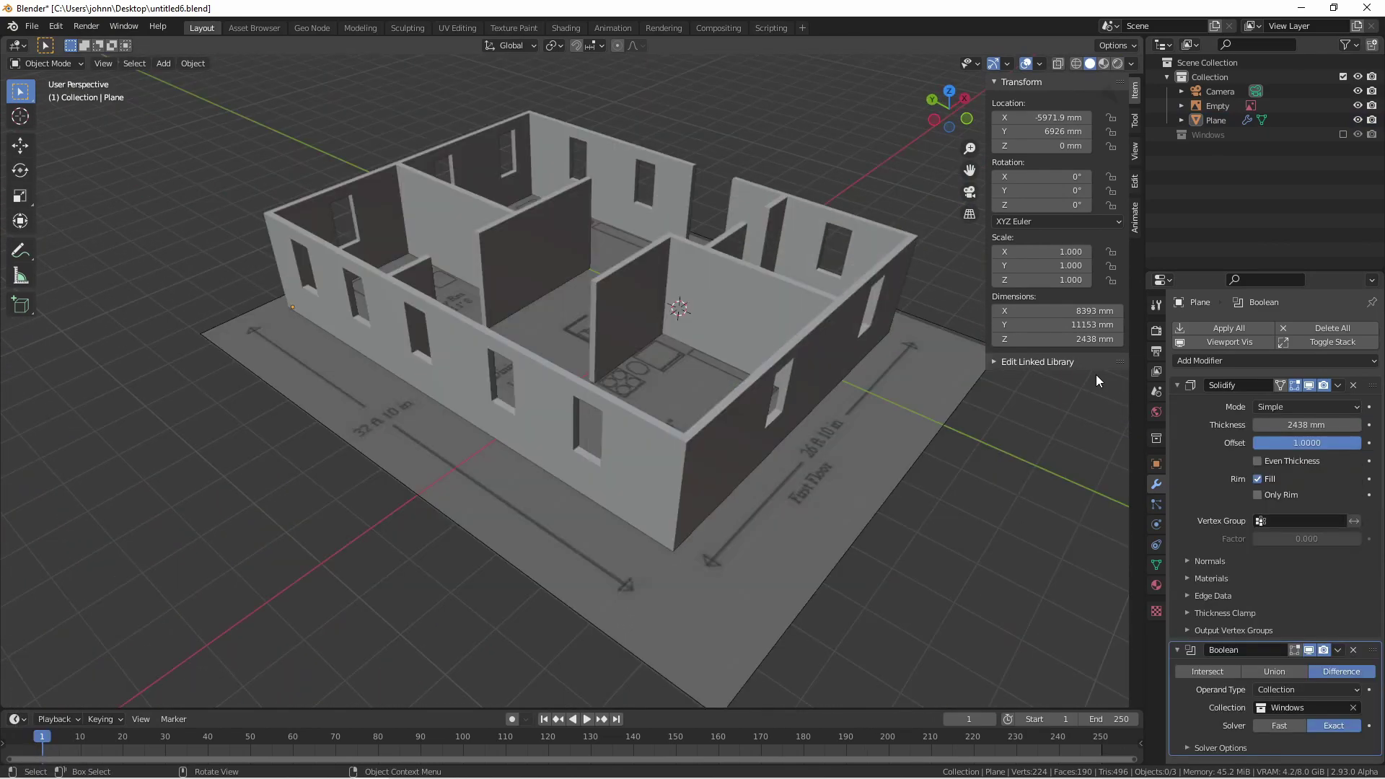